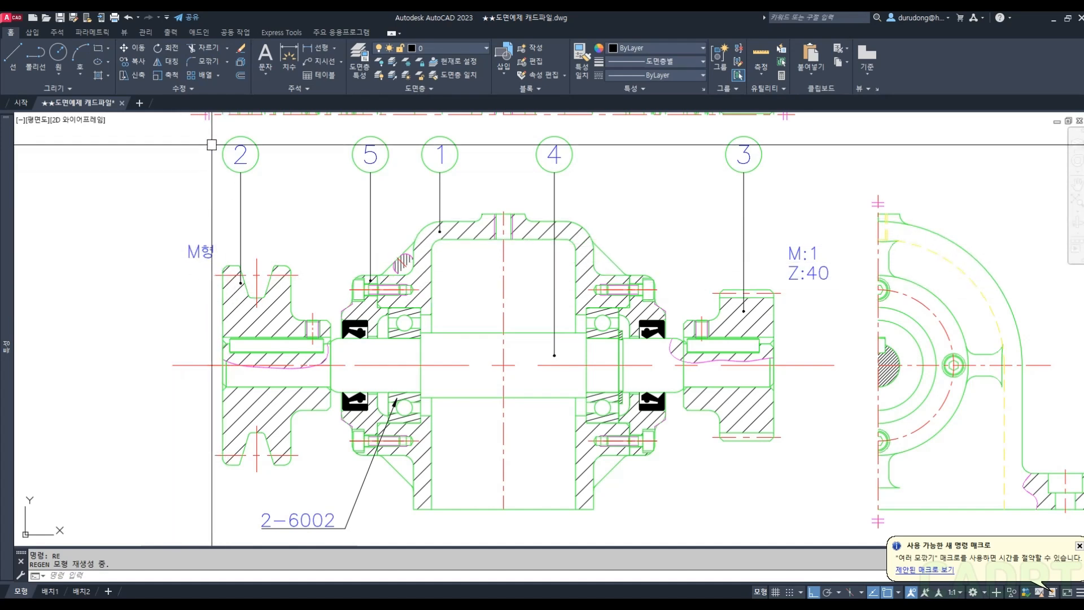
# Step: Measure the pulley's pitch diameter in section view 2 with a linear dimension between its two pitch lines, without placing it
pyautogui.click(314, 53)
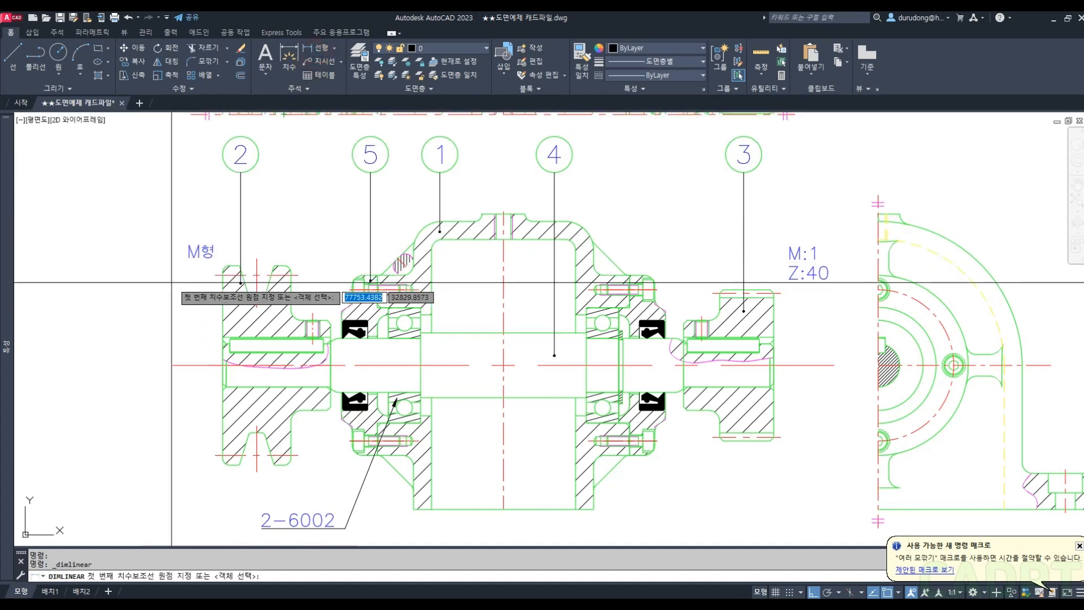
pyautogui.click(215, 275)
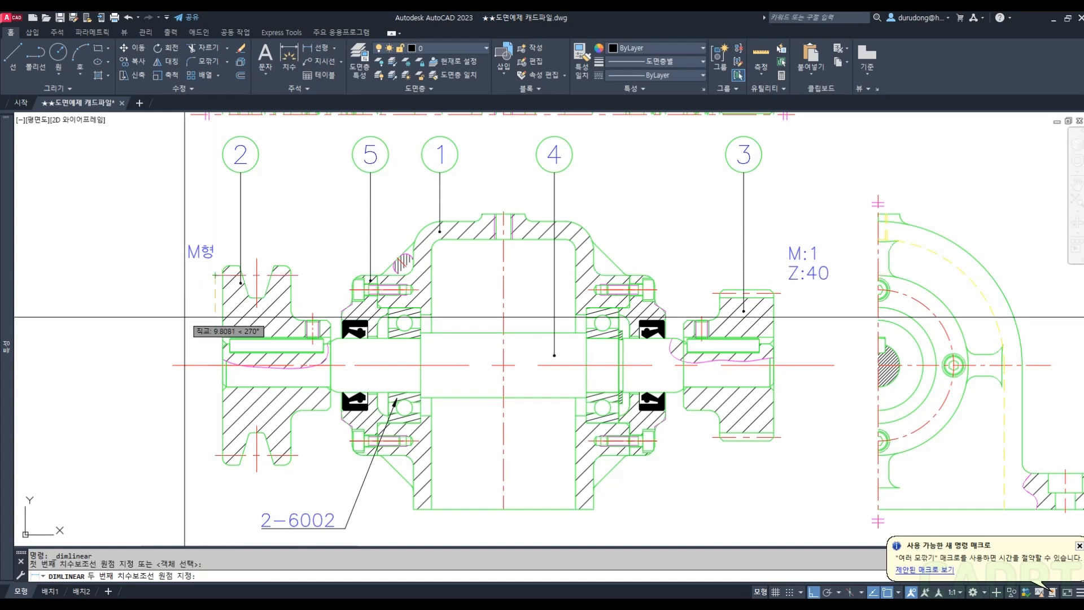
pyautogui.click(215, 455)
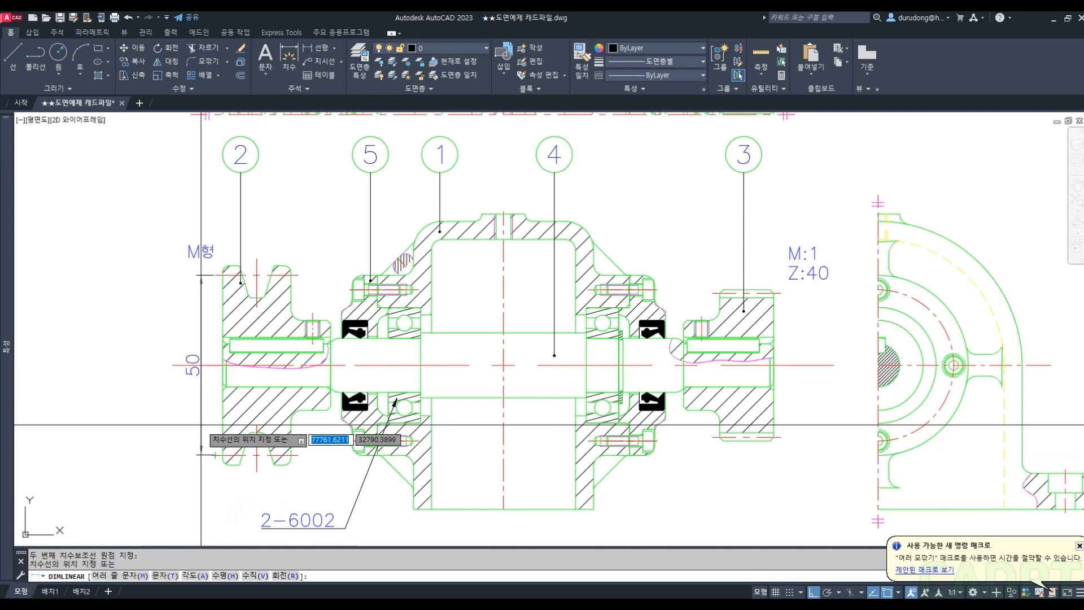
pyautogui.press('Escape')
pyautogui.press('Escape')
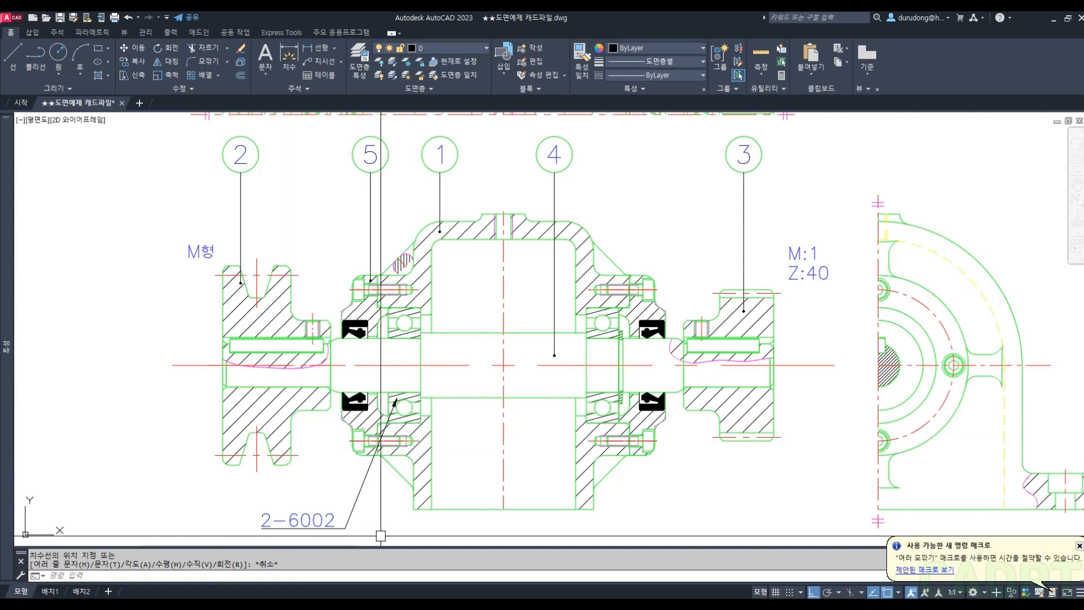
# Step: Switch to Inventor and examine the V-belt pulley and spur gear in the power transmission assembly
pyautogui.click(463, 398)
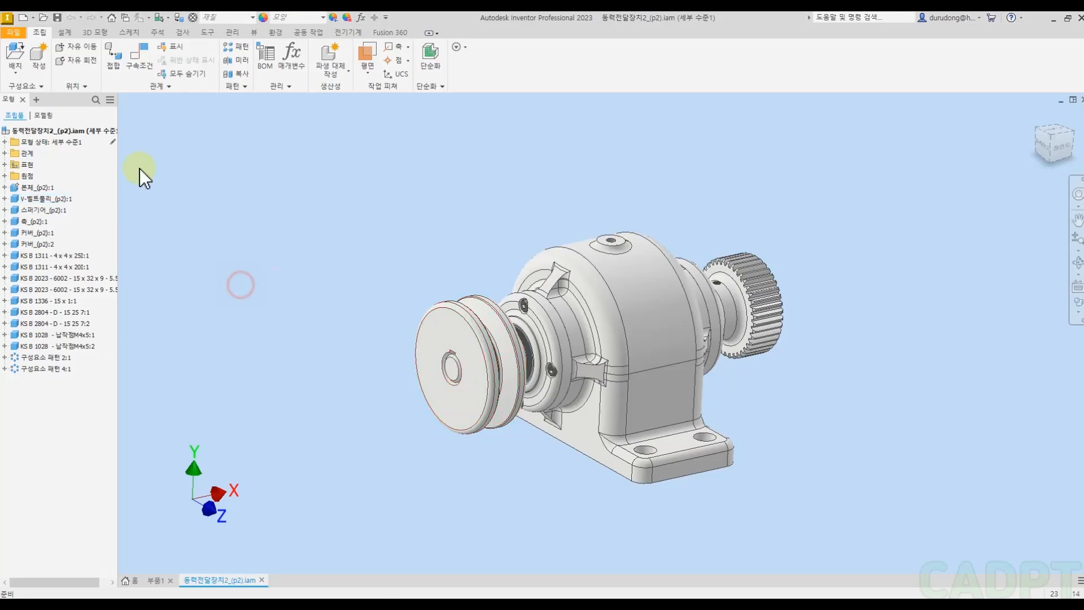
pyautogui.click(140, 168)
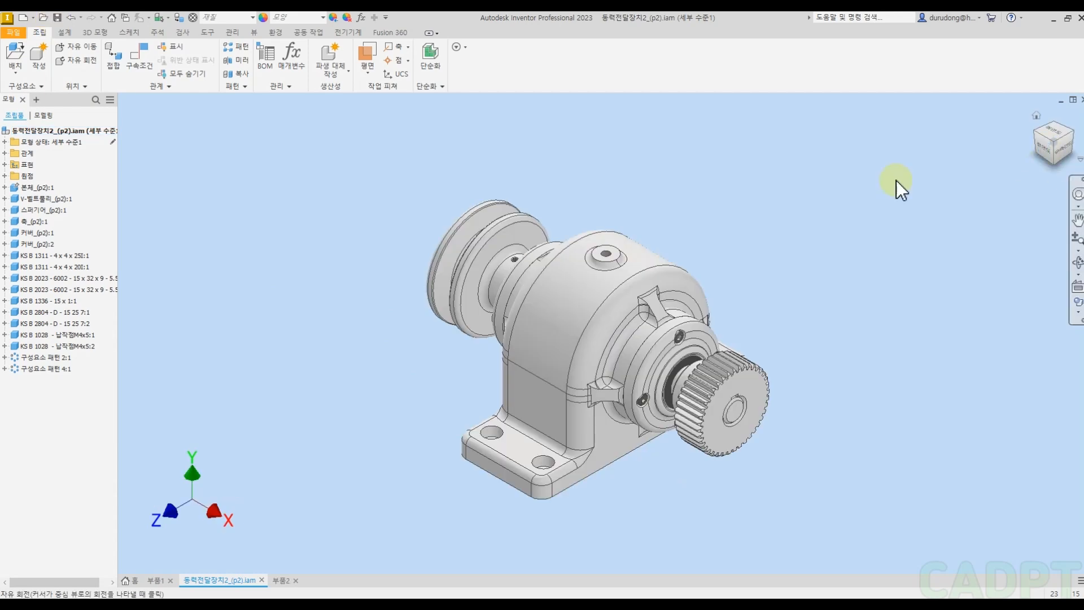
pyautogui.click(492, 248)
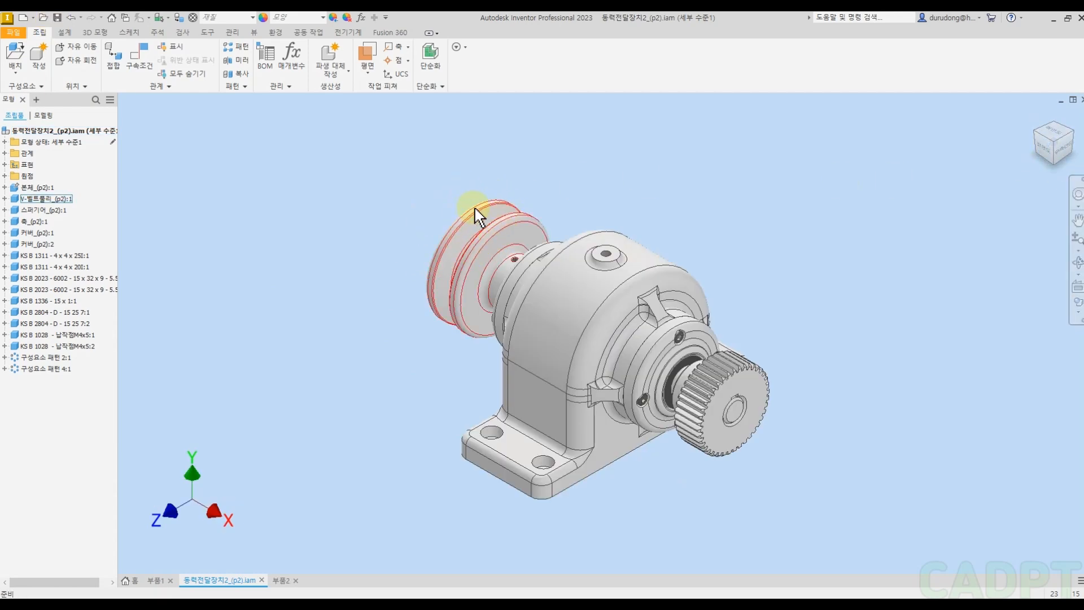
pyautogui.click(508, 194)
pyautogui.click(513, 252)
pyautogui.click(744, 386)
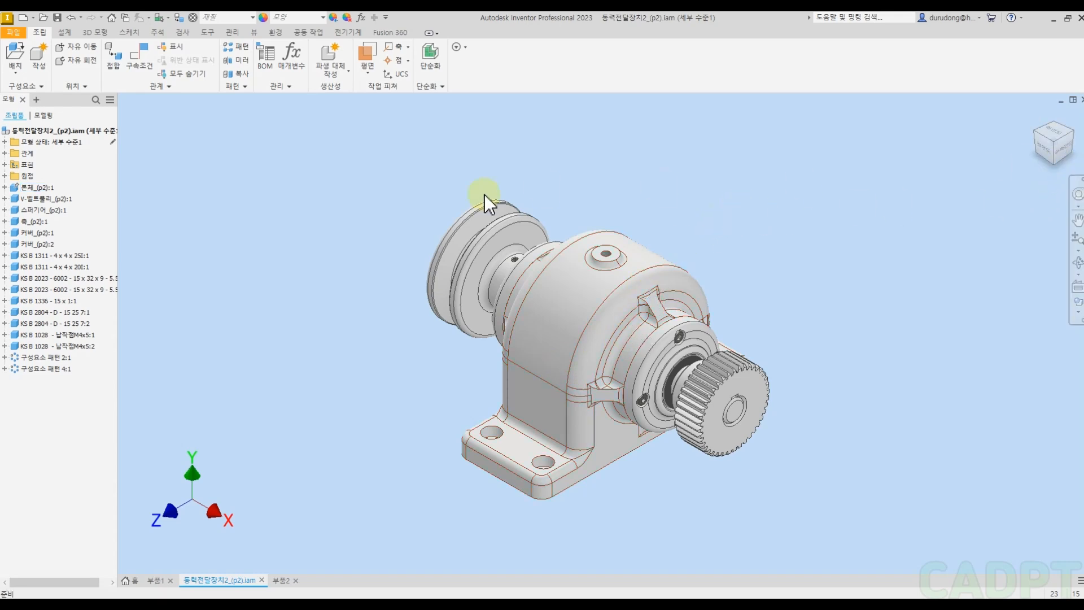
# Step: Switch to the part 부품2 and start a 2D sketch on the XY plane
pyautogui.click(280, 580)
pyautogui.press('s')
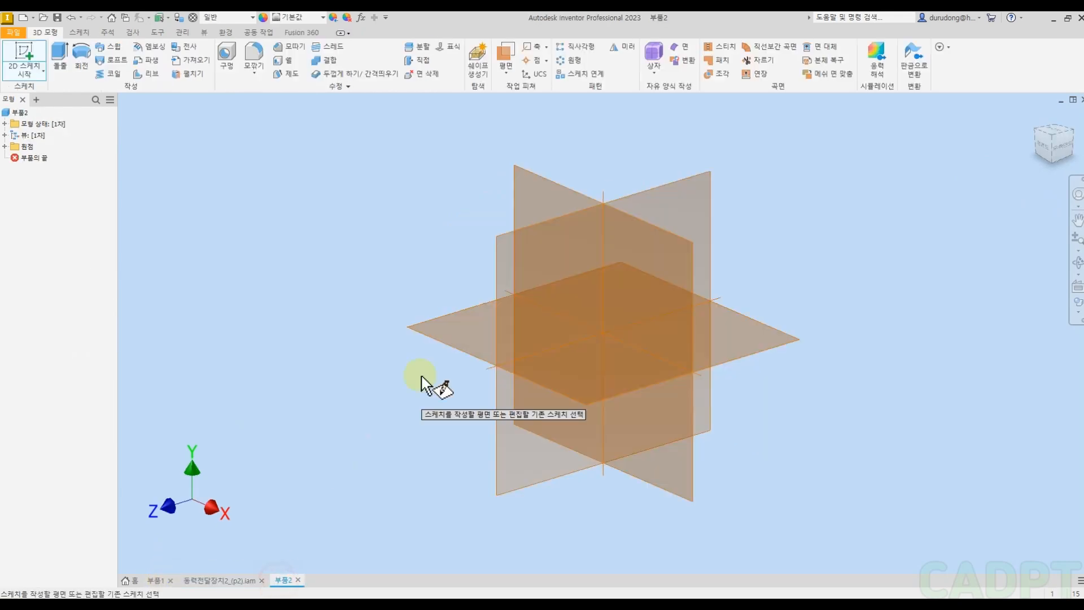
pyautogui.click(526, 183)
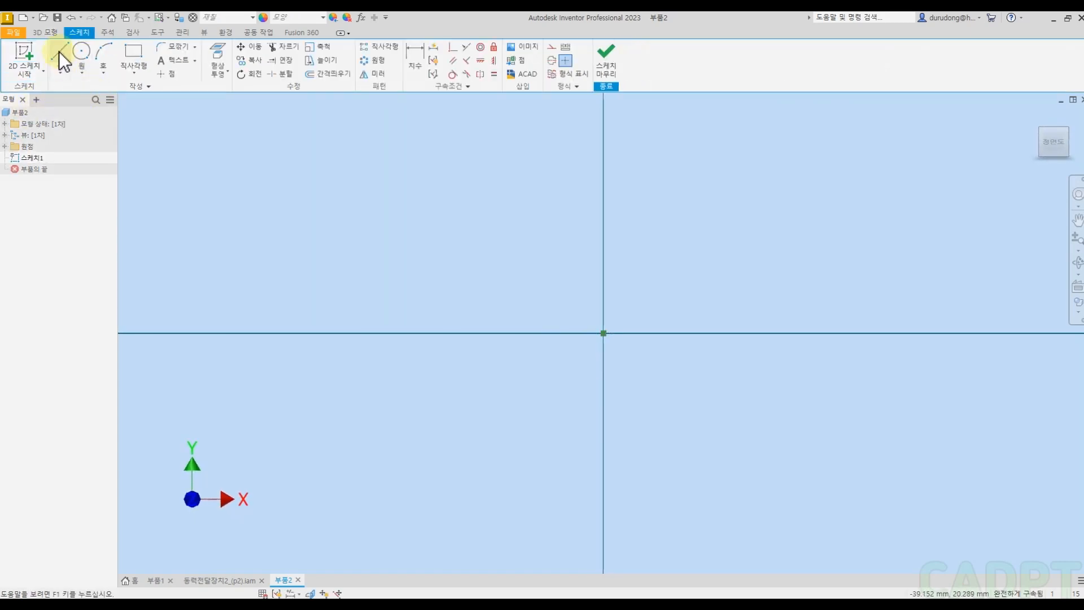
# Step: Draw a horizontal line below the origin, spanning both sides of the vertical axis, and convert it to a centerline
pyautogui.click(61, 56)
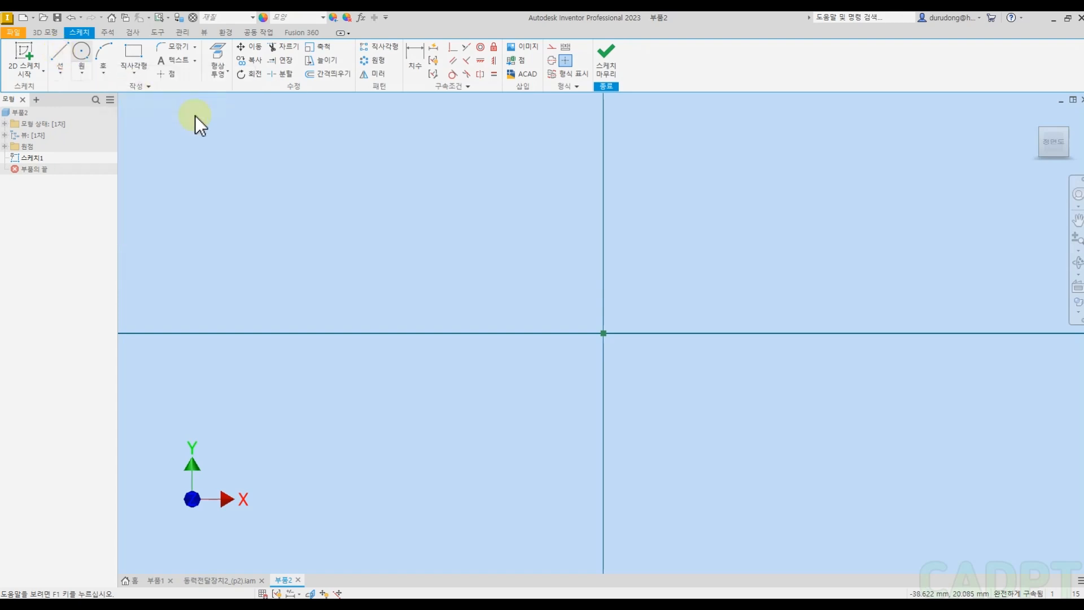
pyautogui.click(65, 56)
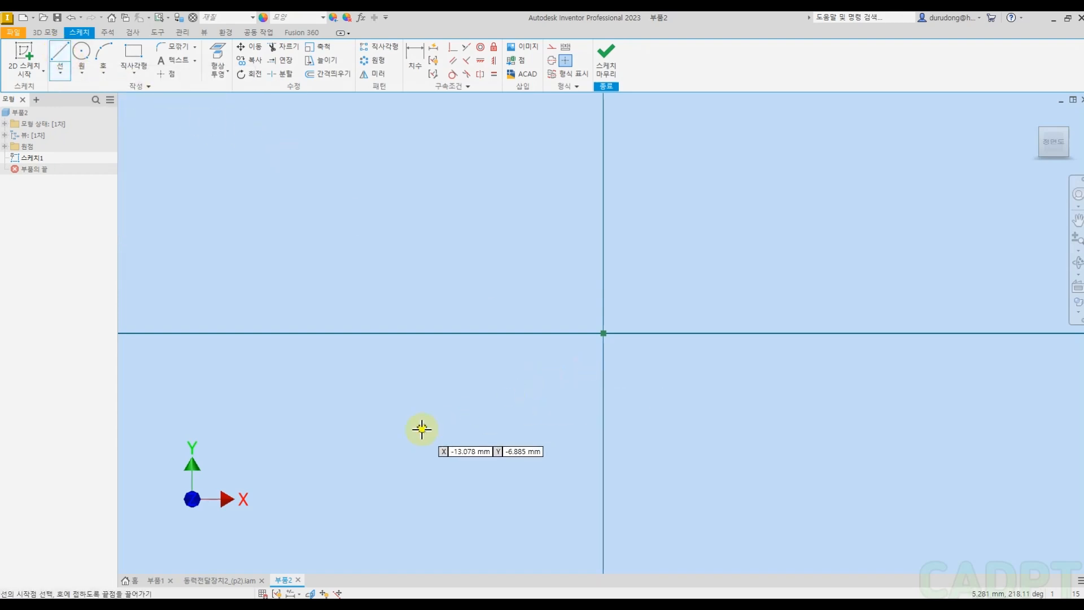
pyautogui.click(395, 395)
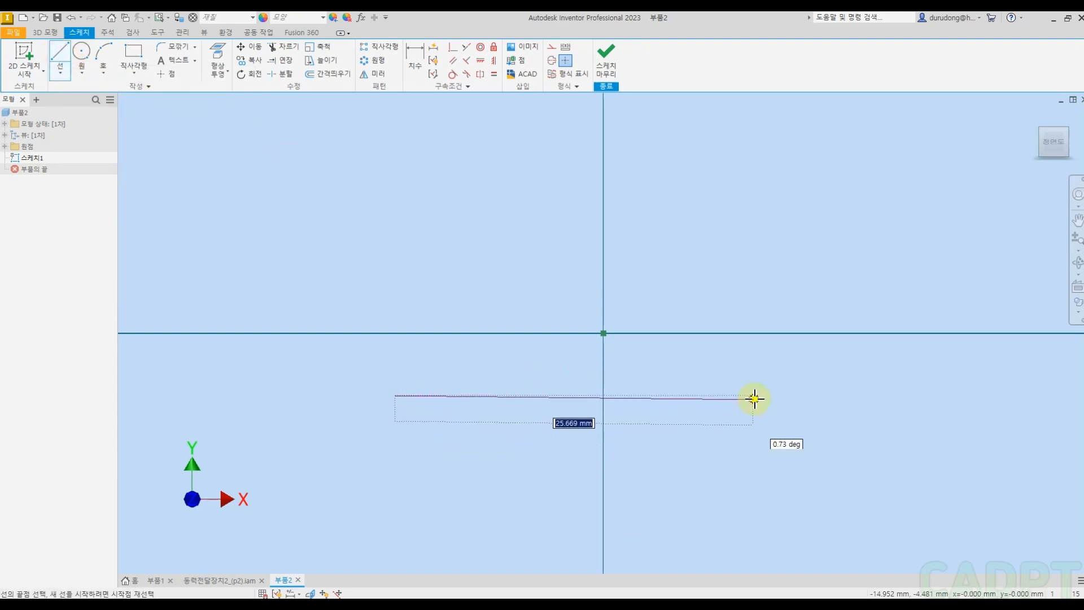
pyautogui.click(806, 394)
pyautogui.press('Escape')
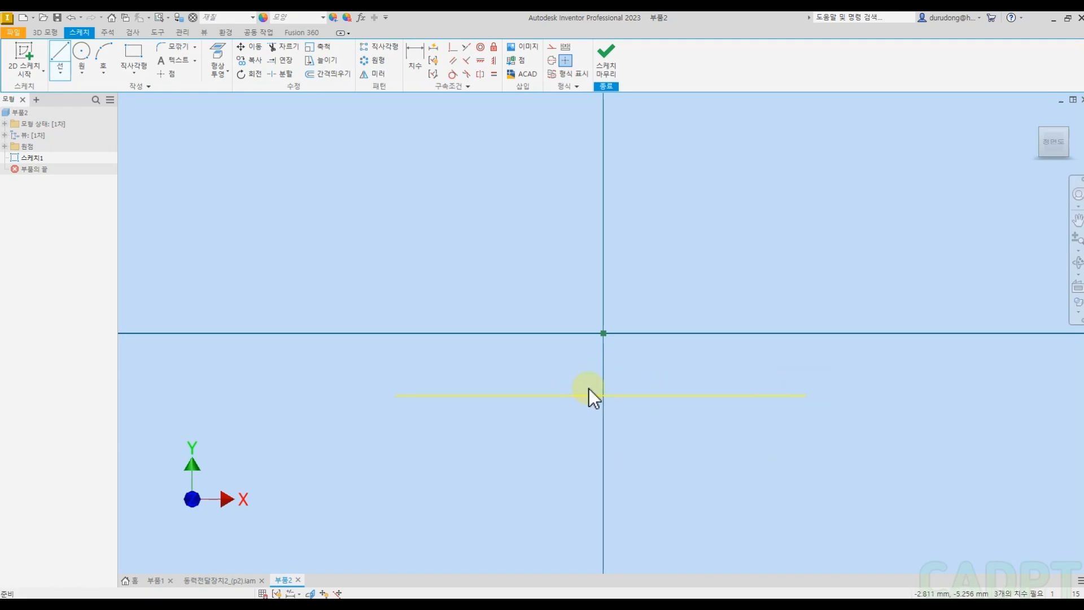
pyautogui.moveTo(692, 367); pyautogui.dragTo(663, 446)
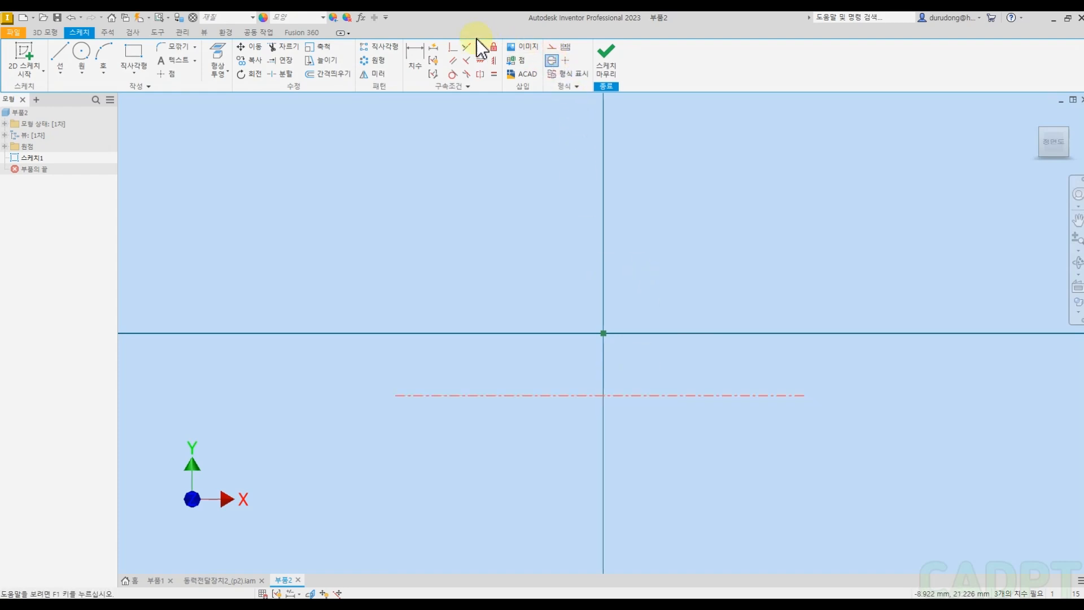
# Step: Constrain the centerline's midpoint coincident with the sketch origin
pyautogui.click(453, 47)
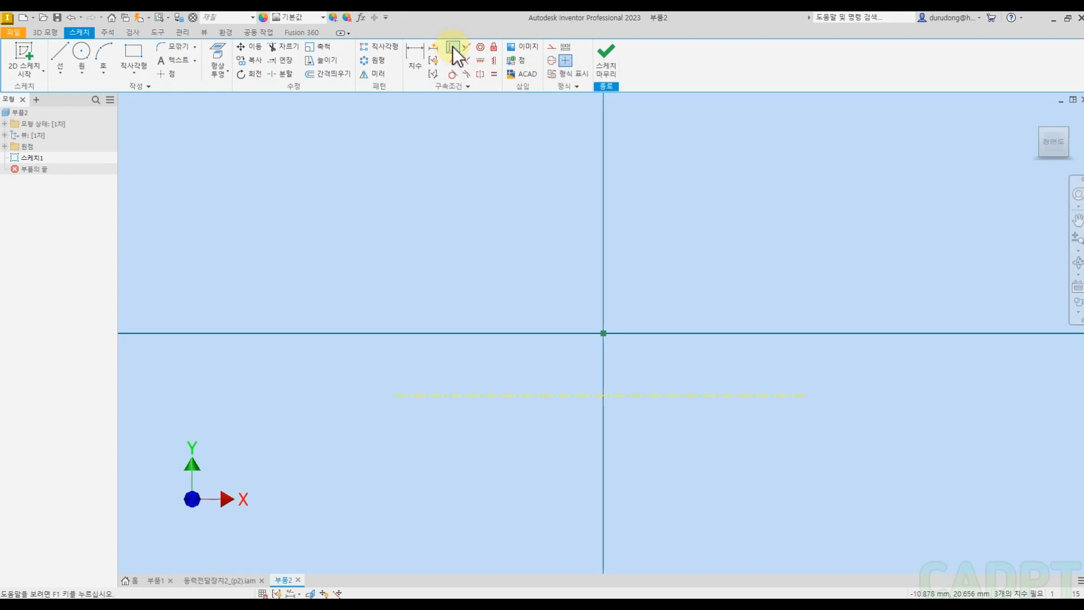
pyautogui.click(602, 395)
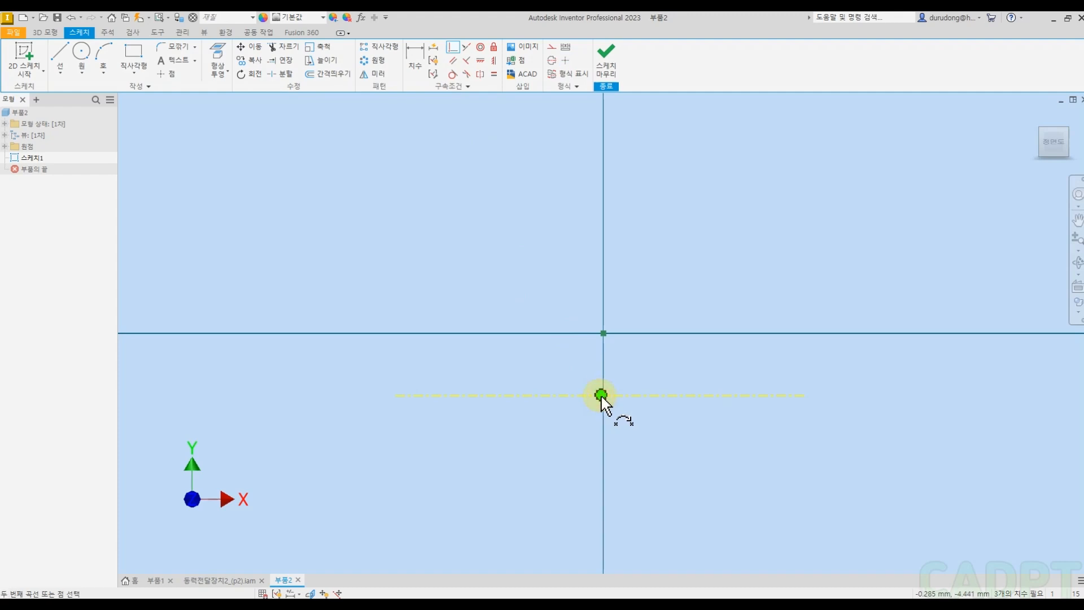
pyautogui.click(603, 333)
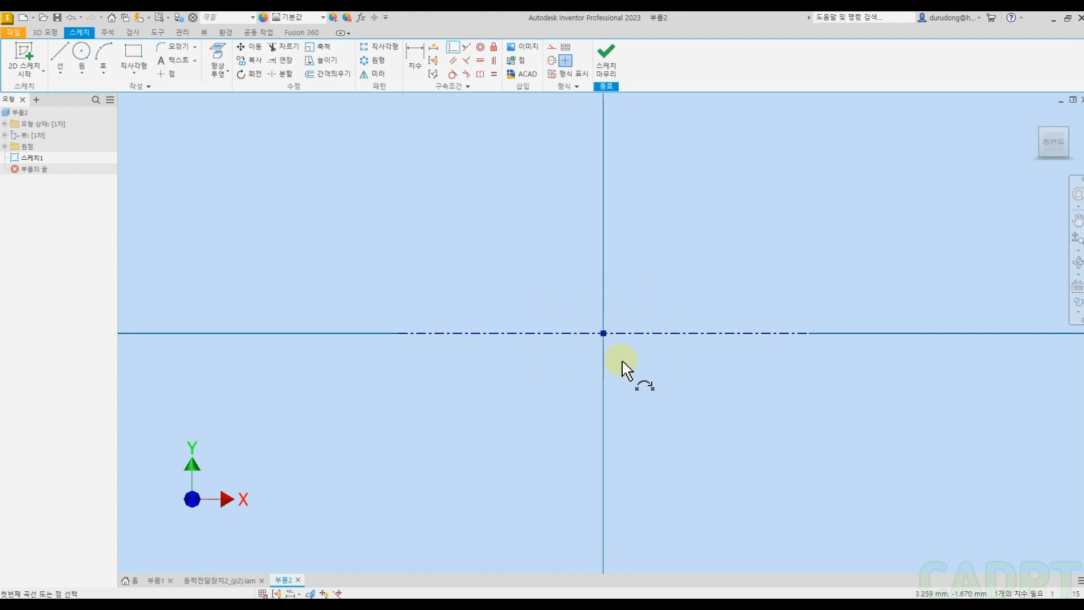
# Step: Draw a vertical line about 27 mm long upward from the sketch origin
pyautogui.moveTo(677, 252); pyautogui.dragTo(666, 355, button='middle')
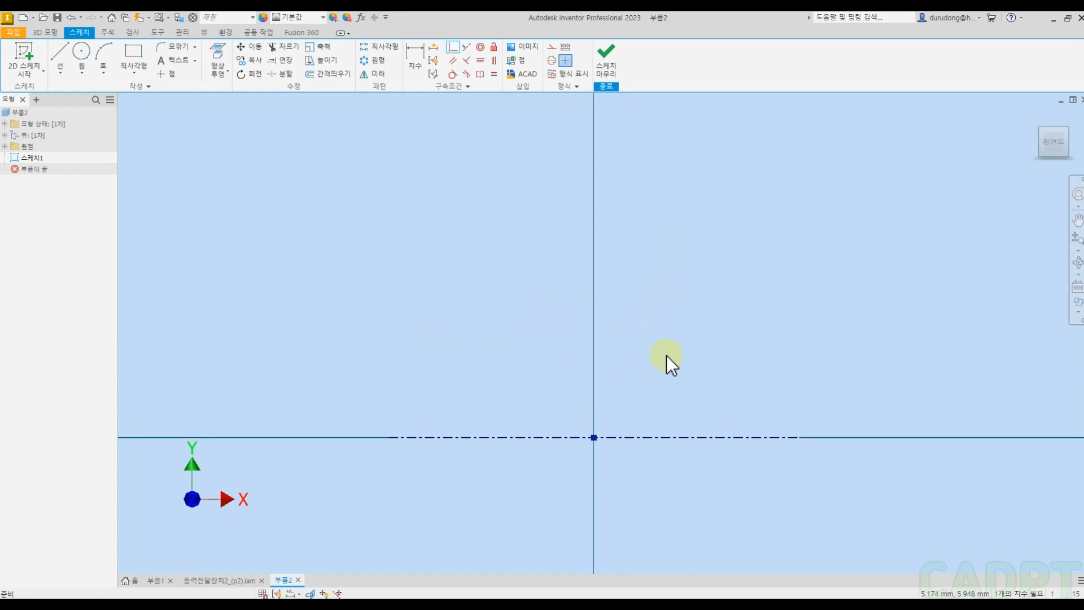
pyautogui.press('Return')
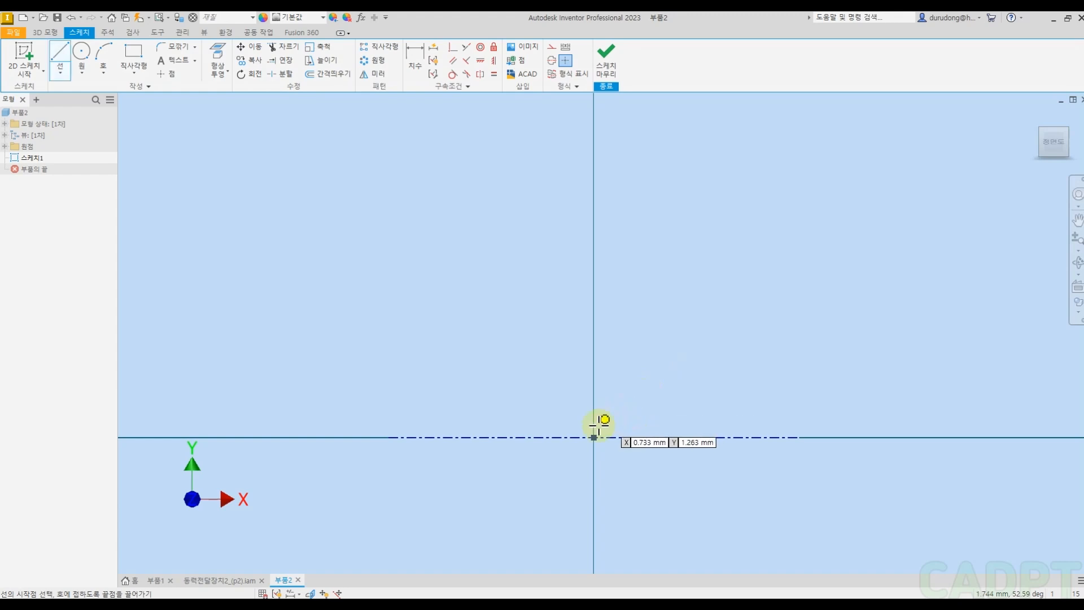
pyautogui.click(595, 437)
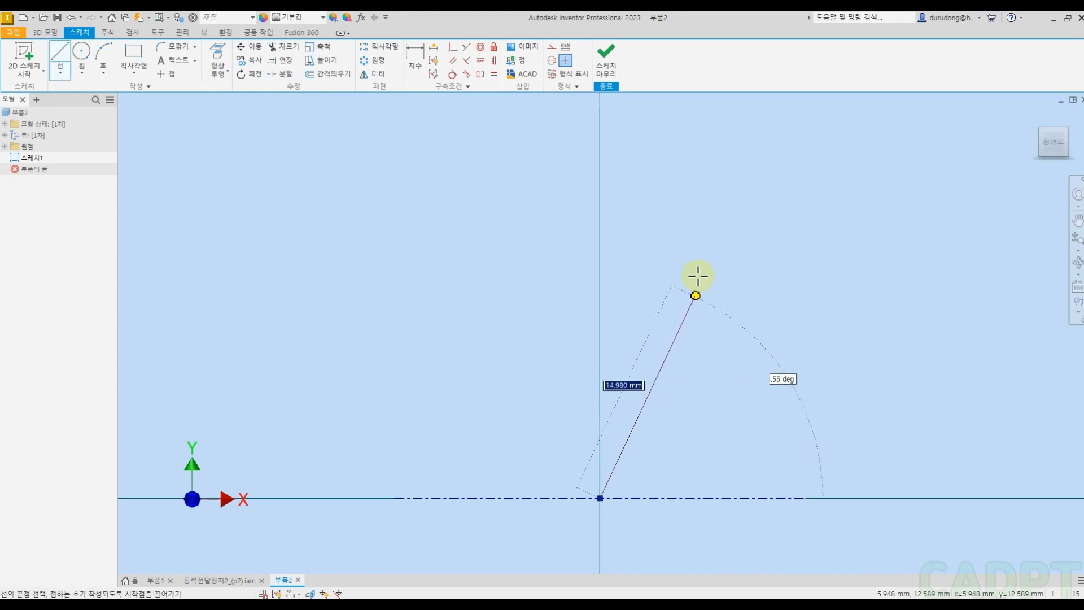
pyautogui.click(600, 122)
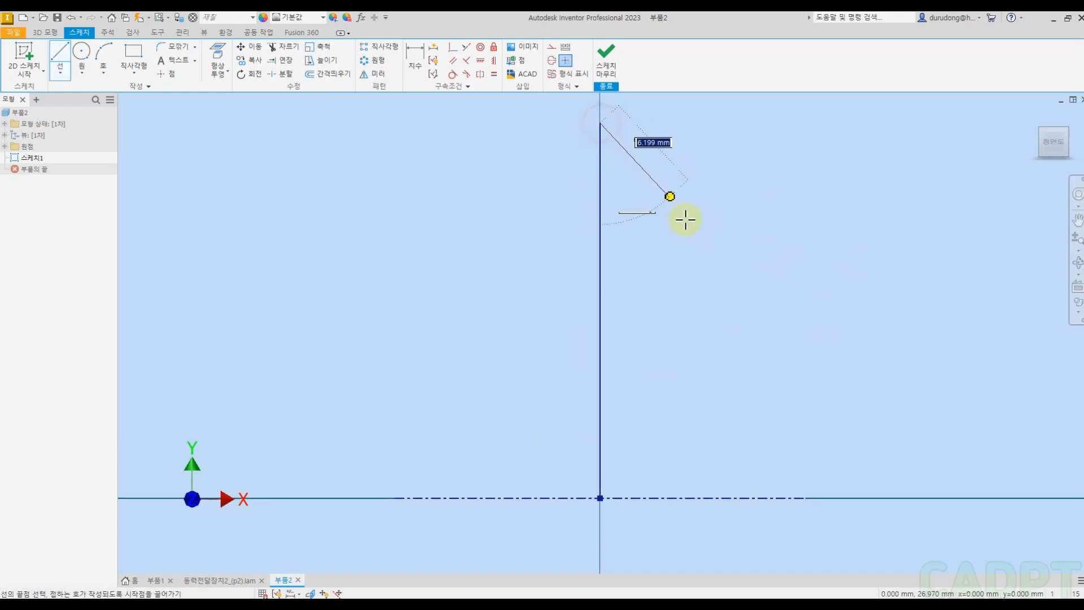
pyautogui.press('Escape')
pyautogui.moveTo(632, 307); pyautogui.dragTo(619, 330, button='middle')
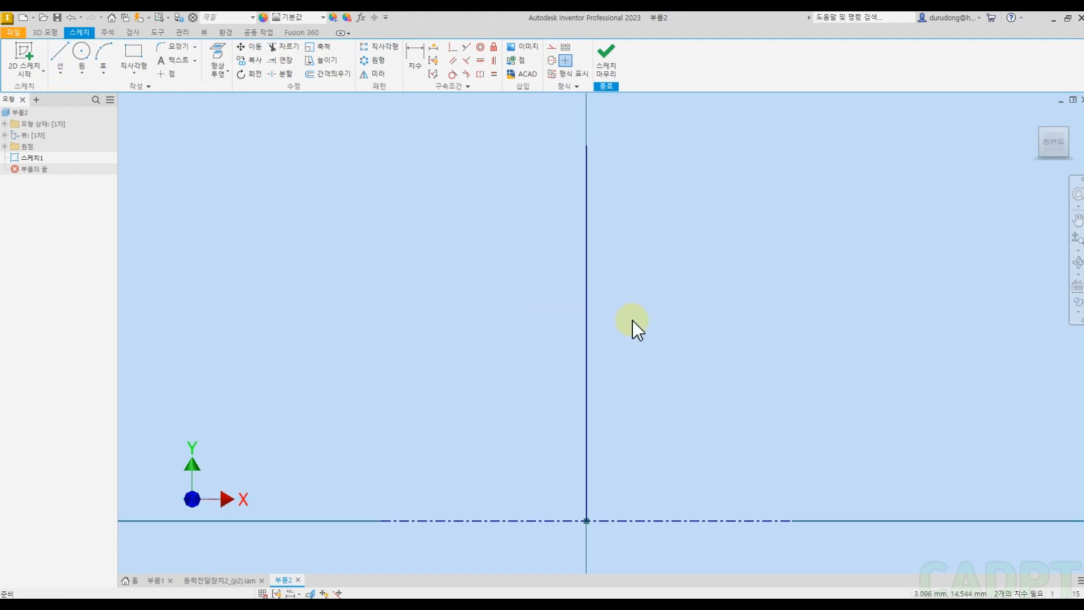
# Step: Draw a horizontal line about 22 mm long across the vertical line's upper part and convert both lines to construction lines
pyautogui.press('l')
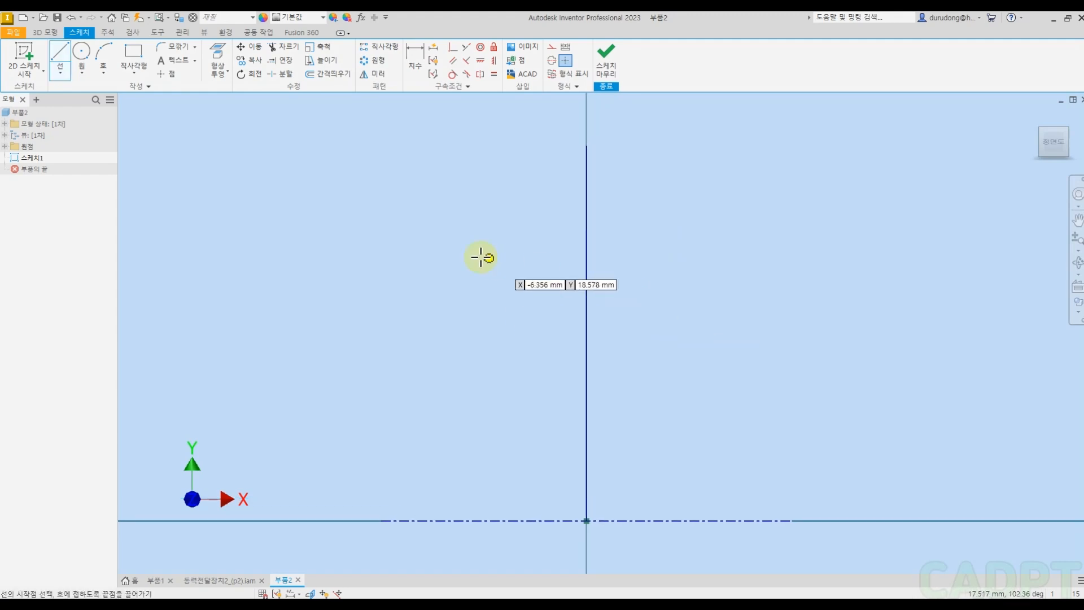
pyautogui.click(433, 245)
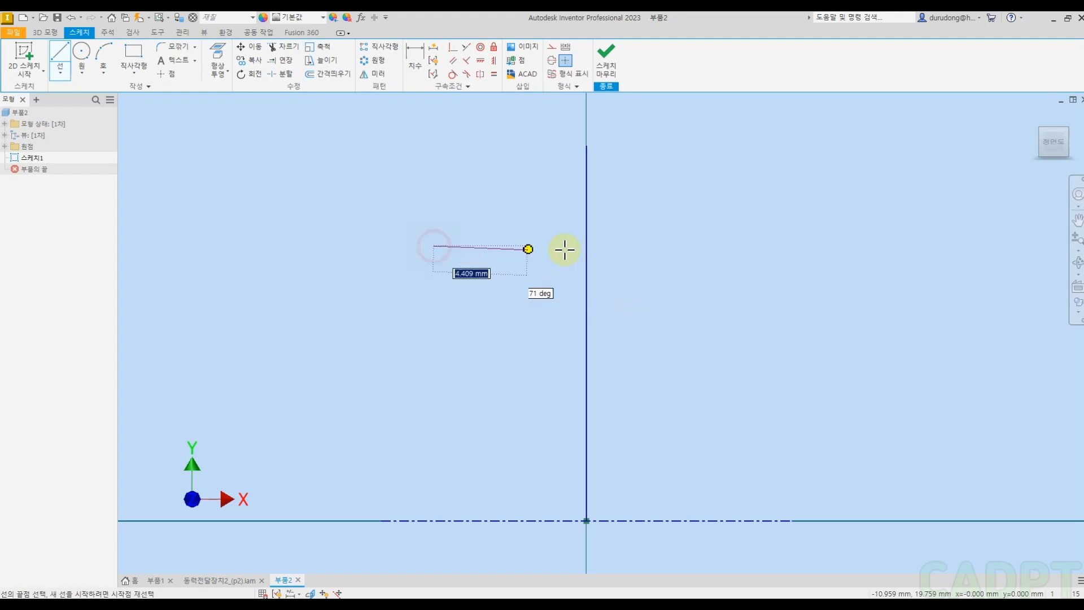
pyautogui.click(740, 245)
pyautogui.press('Escape')
pyautogui.moveTo(635, 213); pyautogui.dragTo(550, 302)
pyautogui.click(551, 48)
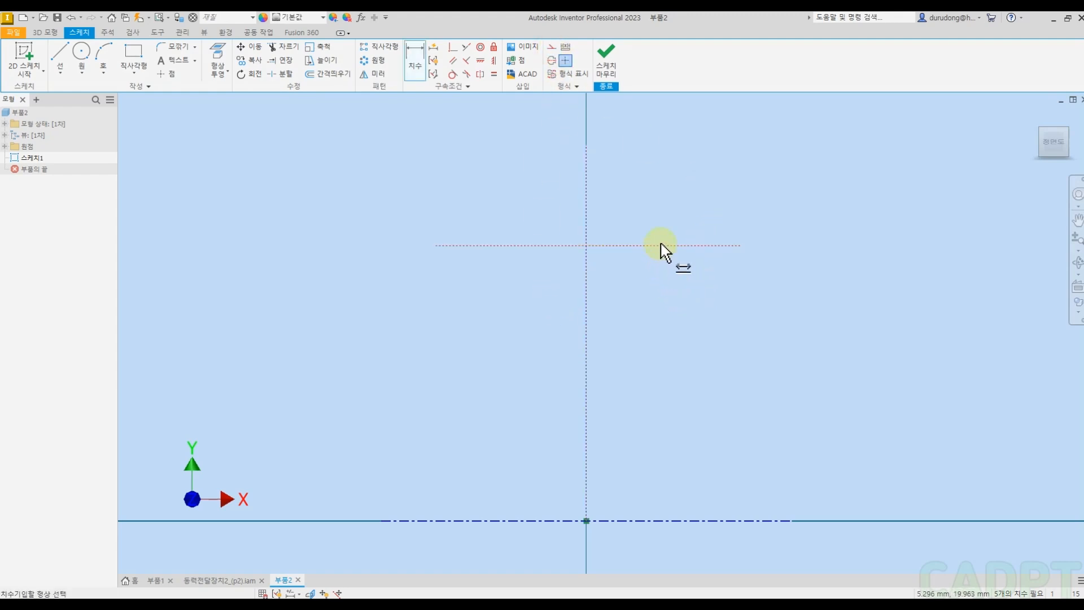
# Step: Dimension the horizontal construction line from the centerline as a diameter of 50 mm
pyautogui.click(684, 247)
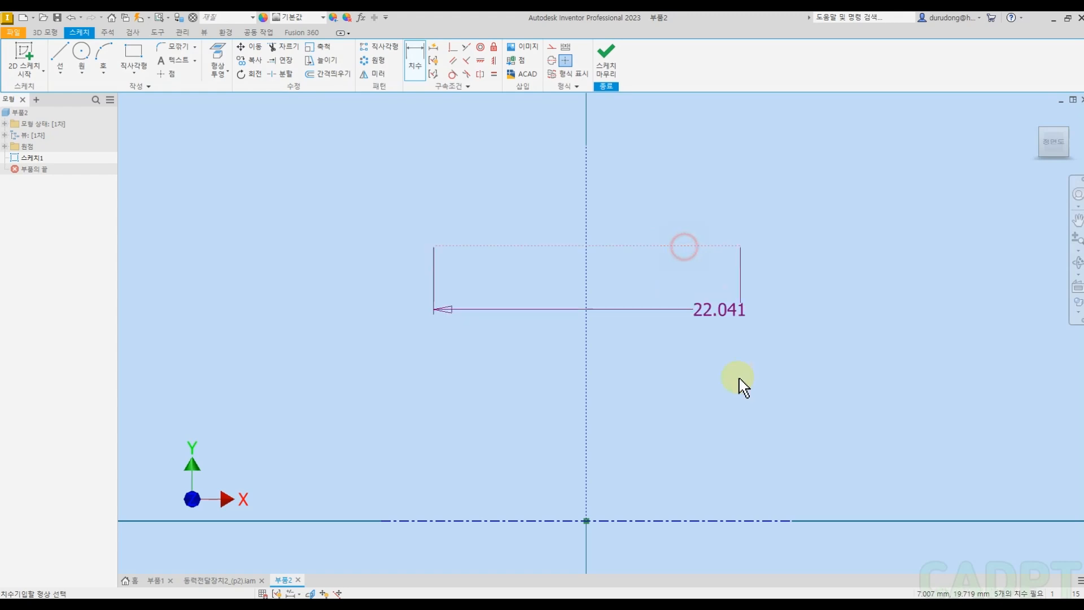
pyautogui.click(757, 520)
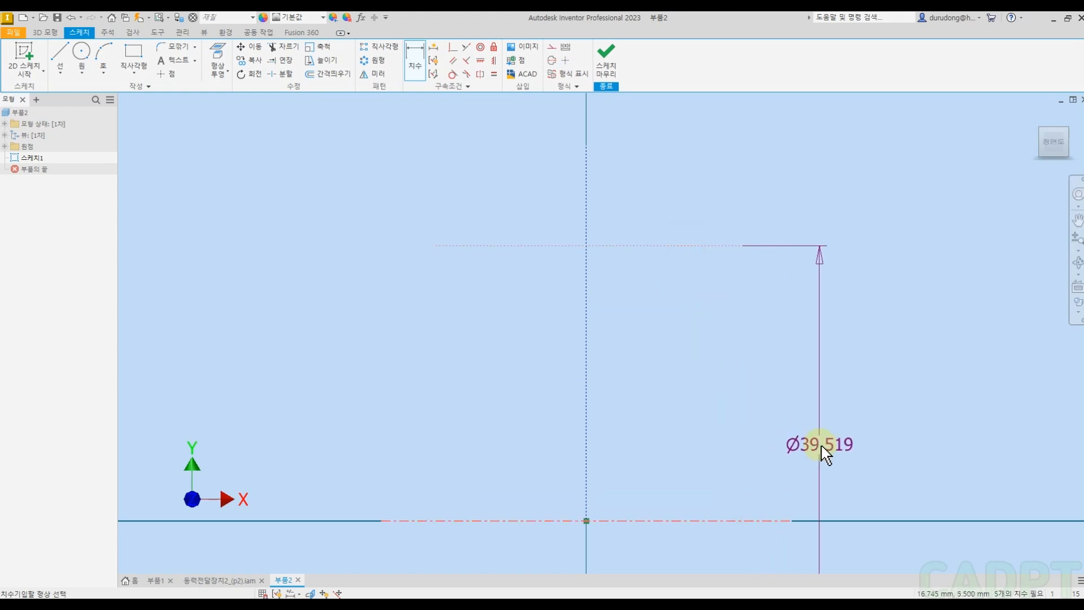
pyautogui.click(823, 451)
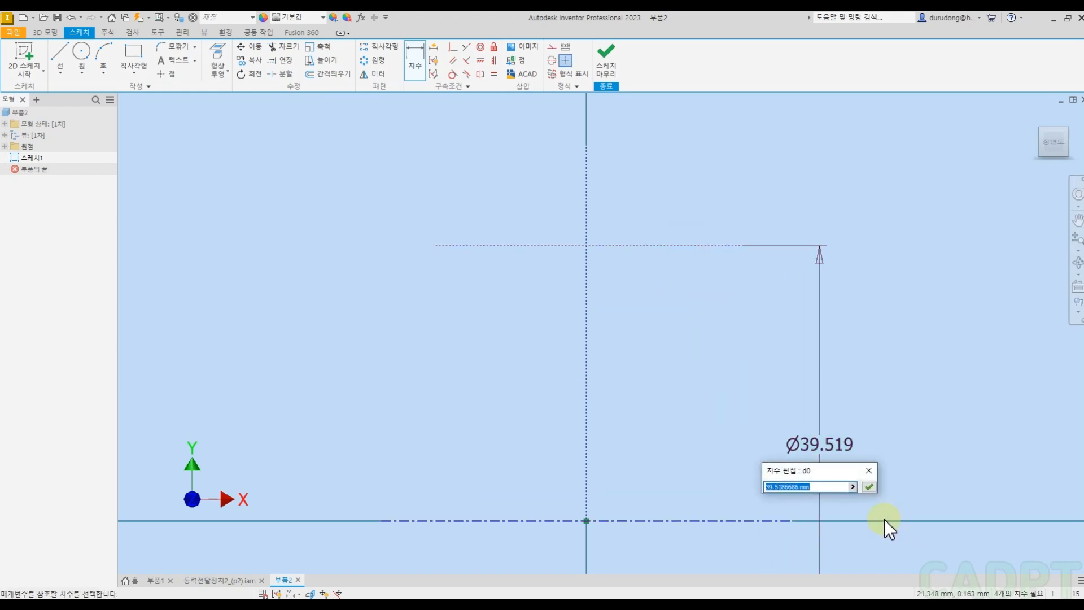
pyautogui.write('50')
pyautogui.press('Return')
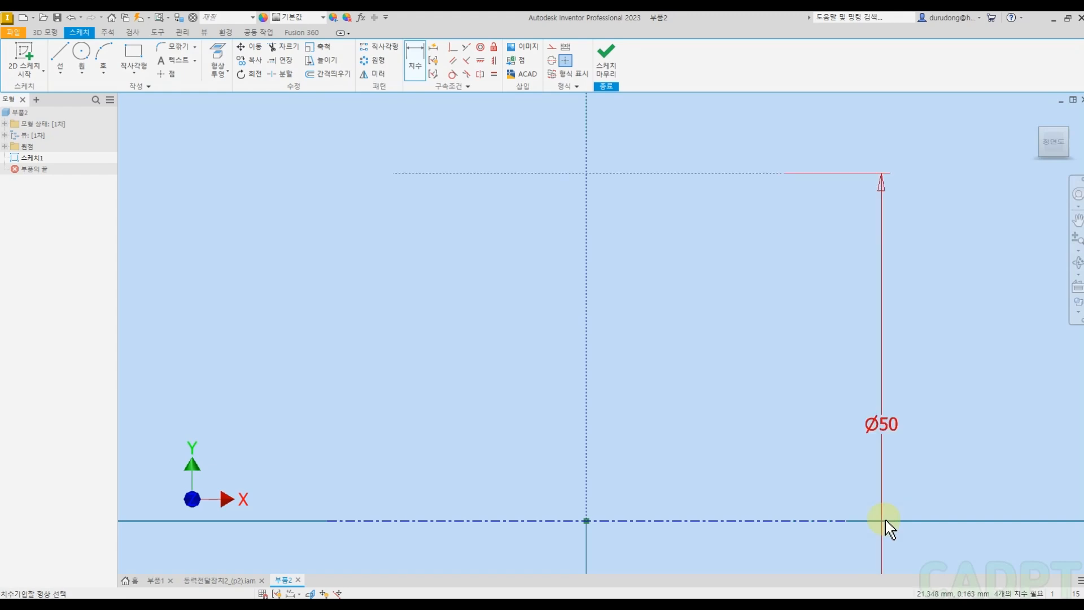
# Step: Move the 50 mm diameter dimension farther out from the lines and stretch the centerline longer by its right end
pyautogui.moveTo(663, 411)
pyautogui.mouseDown(button='middle')
pyautogui.moveTo(668, 438)
pyautogui.moveTo(653, 443)
pyautogui.moveTo(595, 413)
pyautogui.mouseUp(button='middle')
pyautogui.scroll(-3, 683, 444)
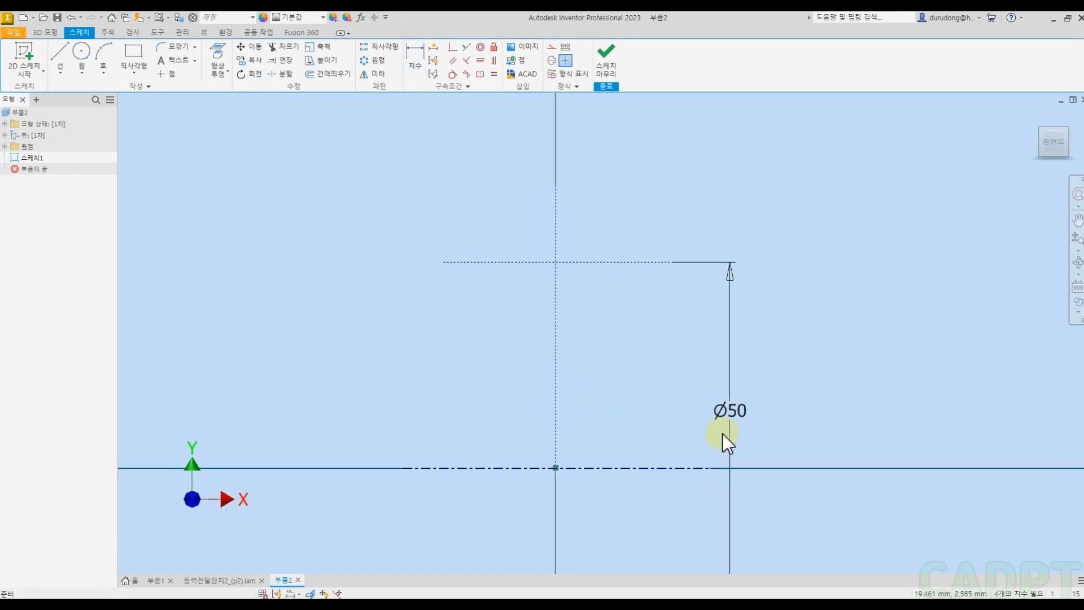
pyautogui.moveTo(747, 438); pyautogui.dragTo(918, 424)
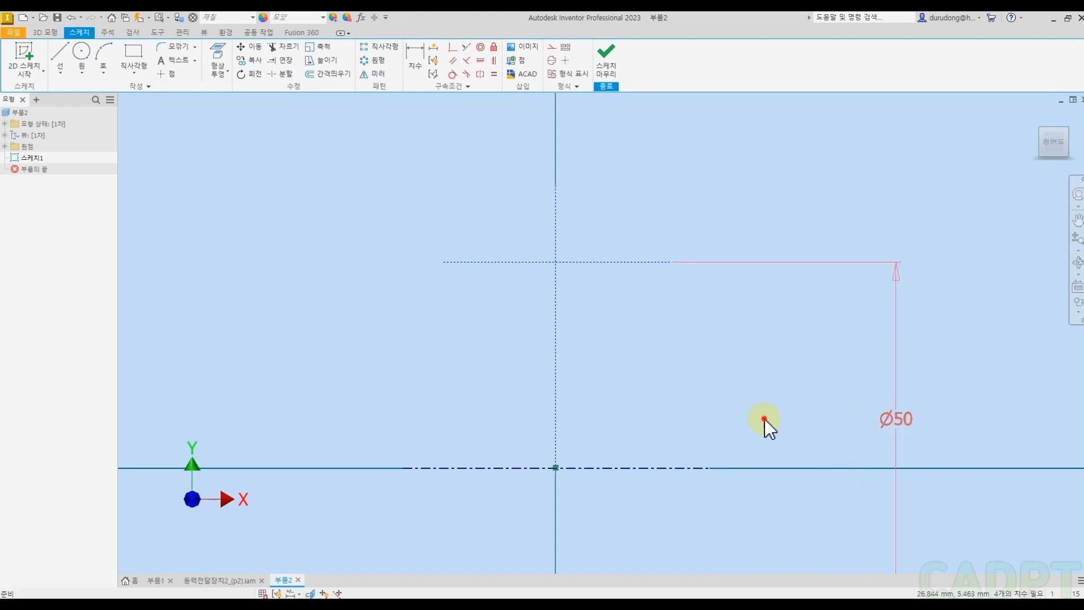
pyautogui.moveTo(708, 468); pyautogui.dragTo(820, 467)
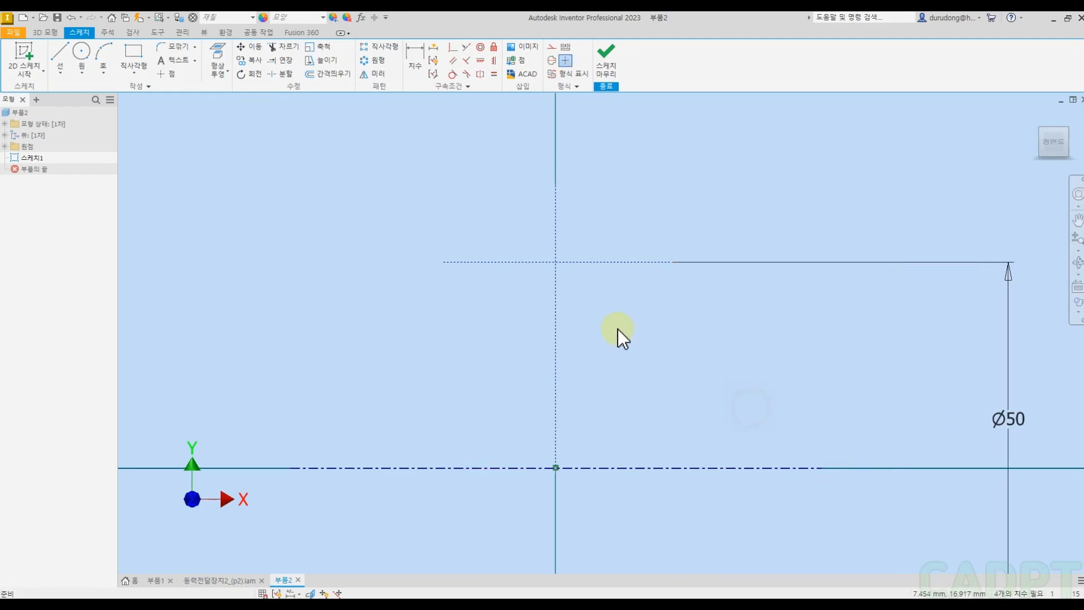
# Step: Draw the pulley profile's left side about 27 mm up from the centerline, with its rim top, sloped groove flank and groove bottom
pyautogui.moveTo(733, 391); pyautogui.dragTo(733, 403, button='middle')
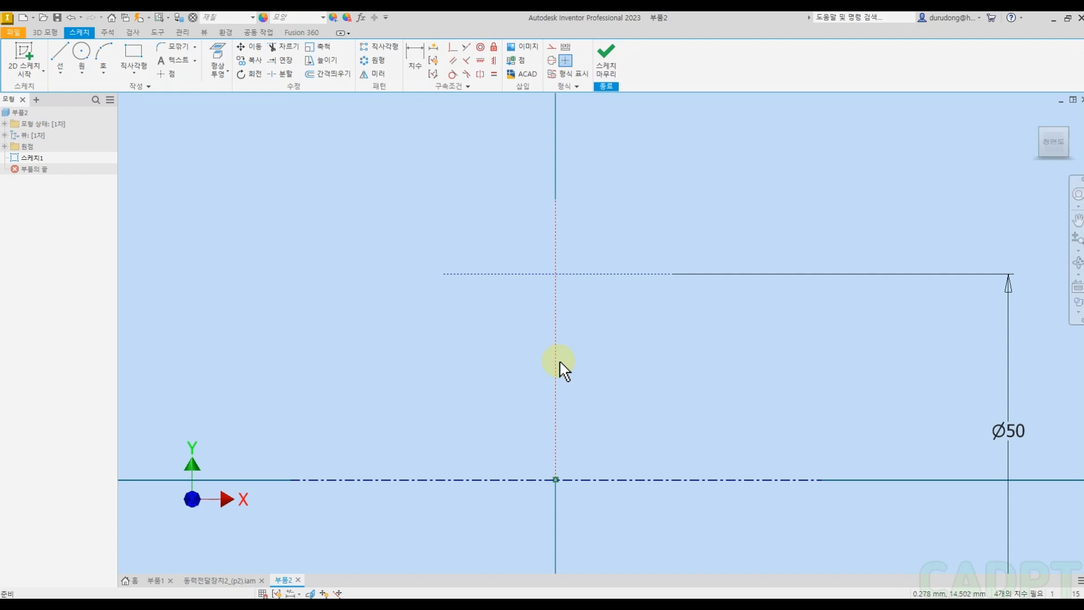
pyautogui.click(60, 55)
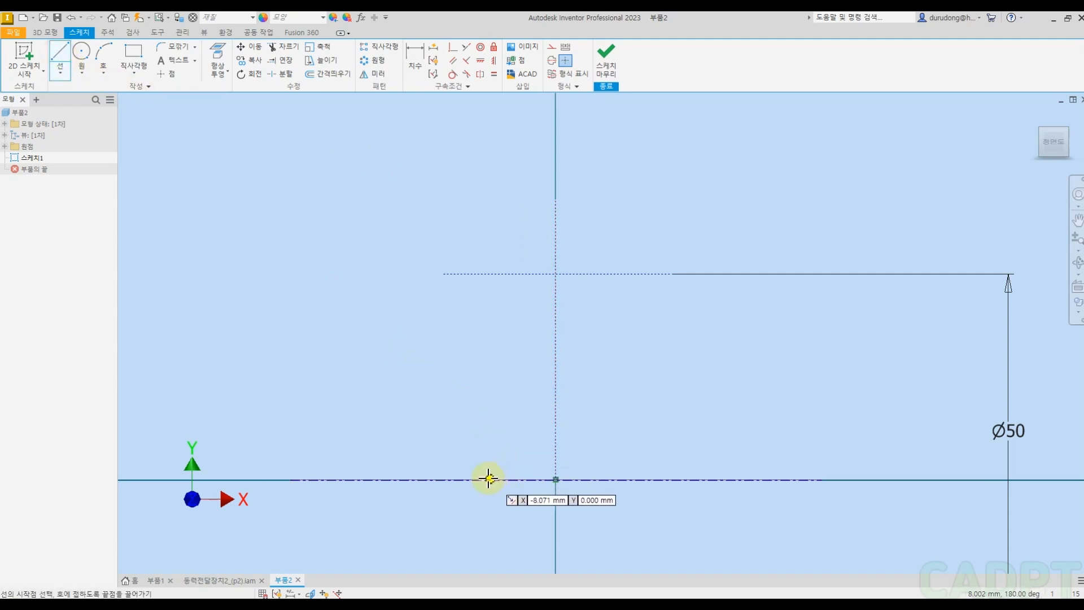
pyautogui.click(487, 479)
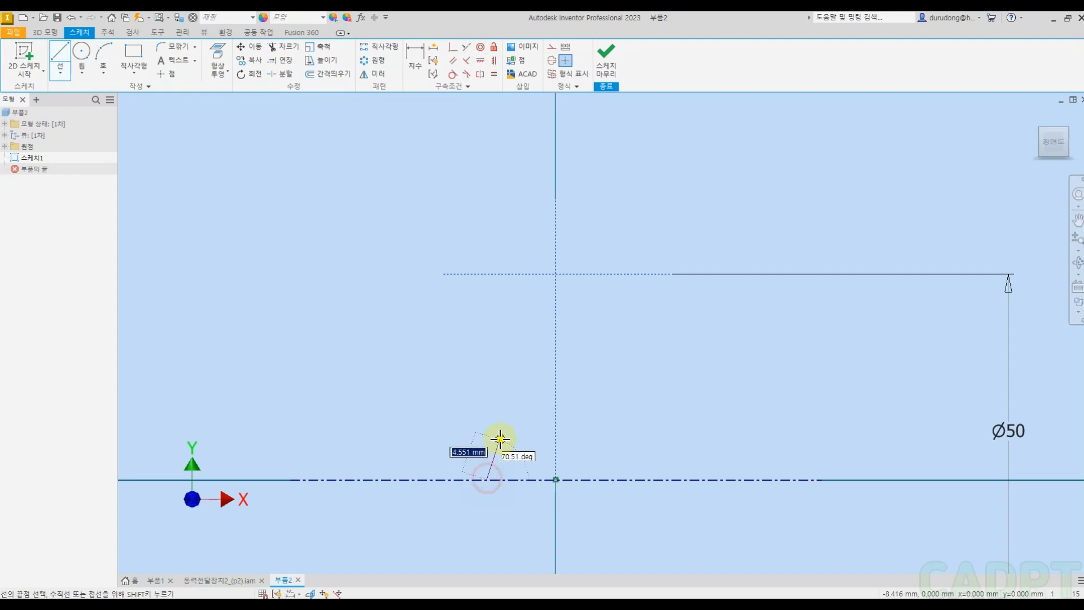
pyautogui.click(486, 254)
pyautogui.scroll(3, 505, 257)
pyautogui.click(520, 250)
pyautogui.click(566, 377)
pyautogui.click(642, 377)
# Step: Continue the profile with the right groove flank, rim top, rim side and a hub about 13 mm high ending on the centerline
pyautogui.moveTo(642, 377); pyautogui.dragTo(675, 286)
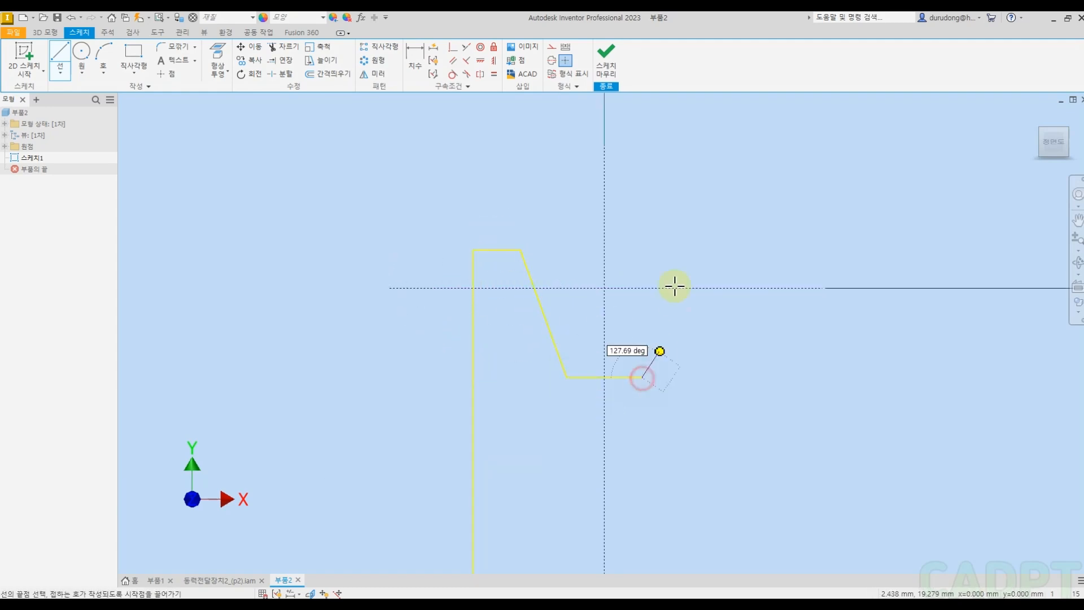
pyautogui.click(676, 249)
pyautogui.click(738, 248)
pyautogui.scroll(-3, 746, 253)
pyautogui.moveTo(772, 329); pyautogui.dragTo(637, 326, button='middle')
pyautogui.click(607, 383)
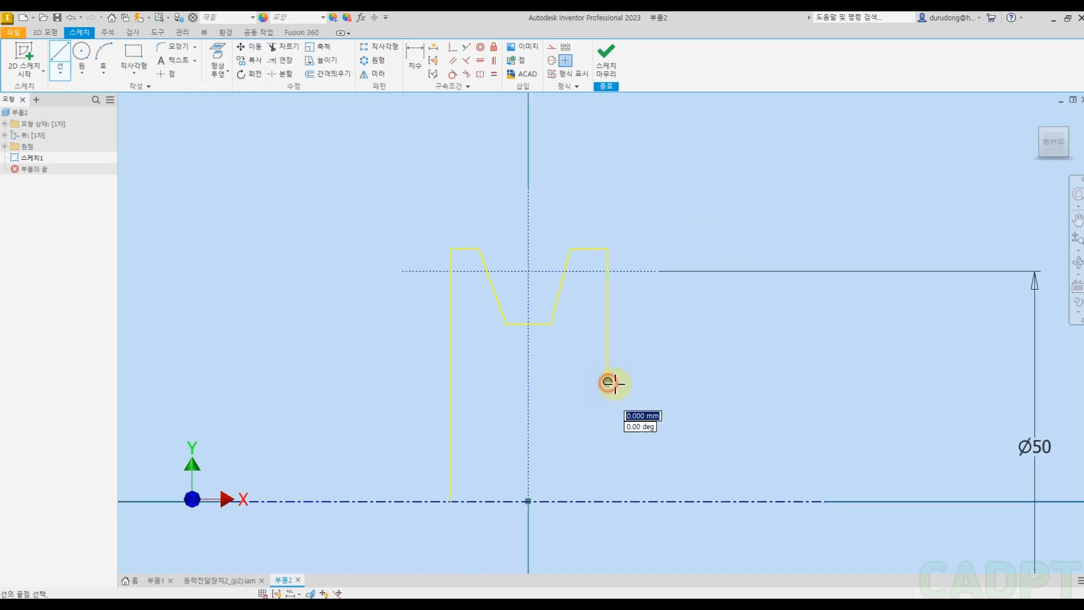
pyautogui.click(754, 382)
pyautogui.click(754, 500)
pyautogui.press('Escape')
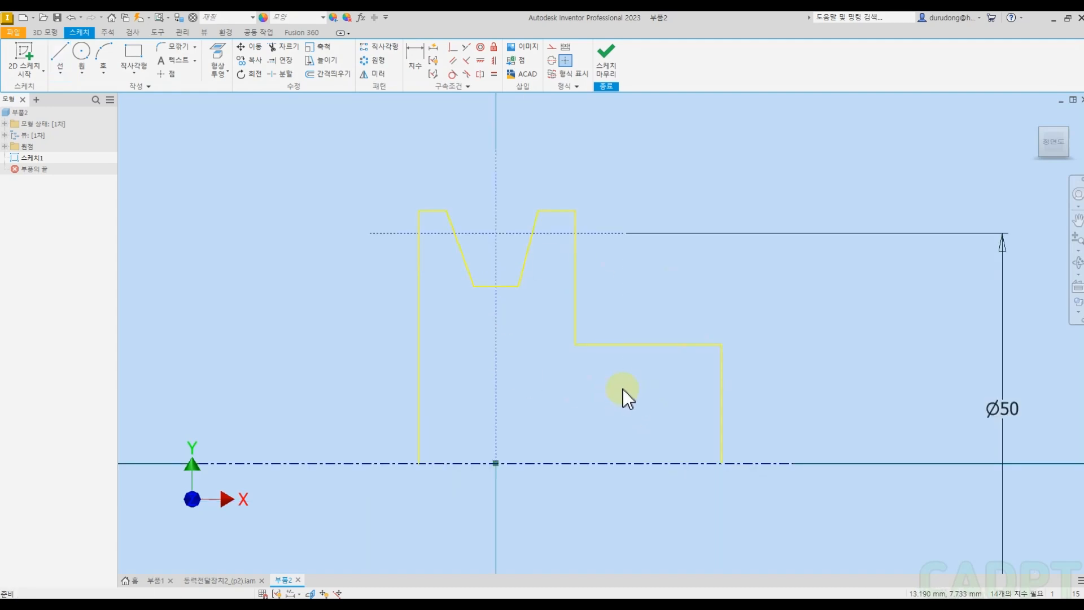
# Step: Dimension the rim top 2.7 mm above the horizontal construction line
pyautogui.moveTo(605, 396); pyautogui.dragTo(602, 403, button='middle')
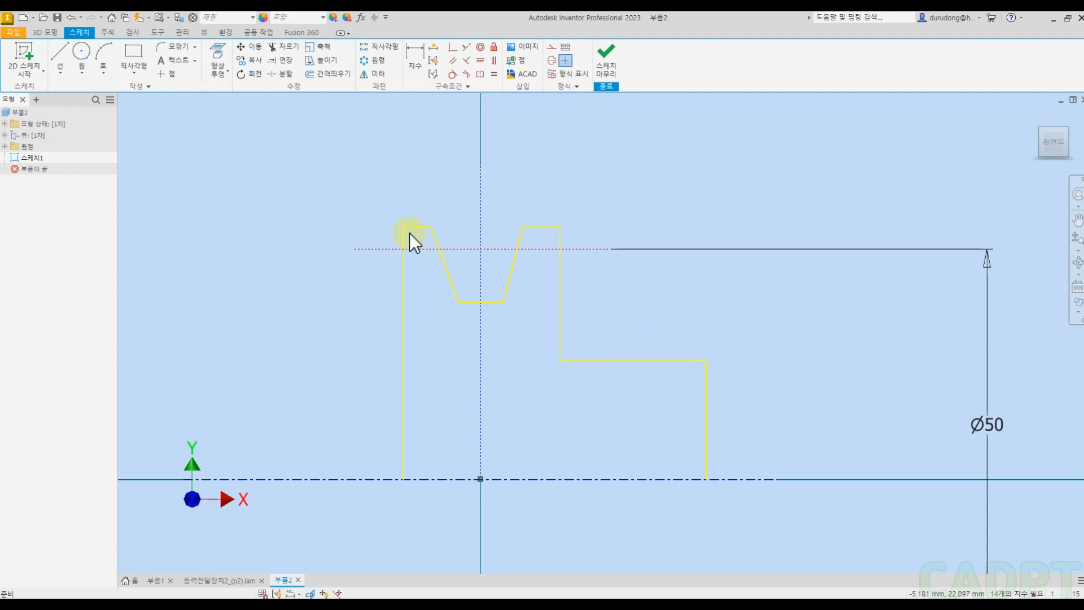
pyautogui.press('d')
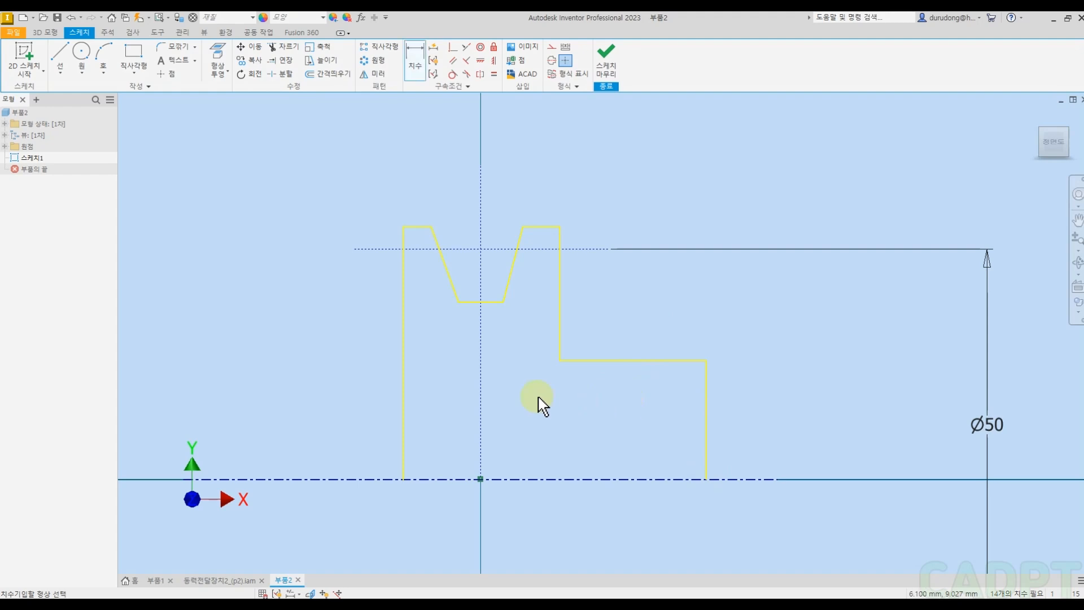
pyautogui.click(426, 248)
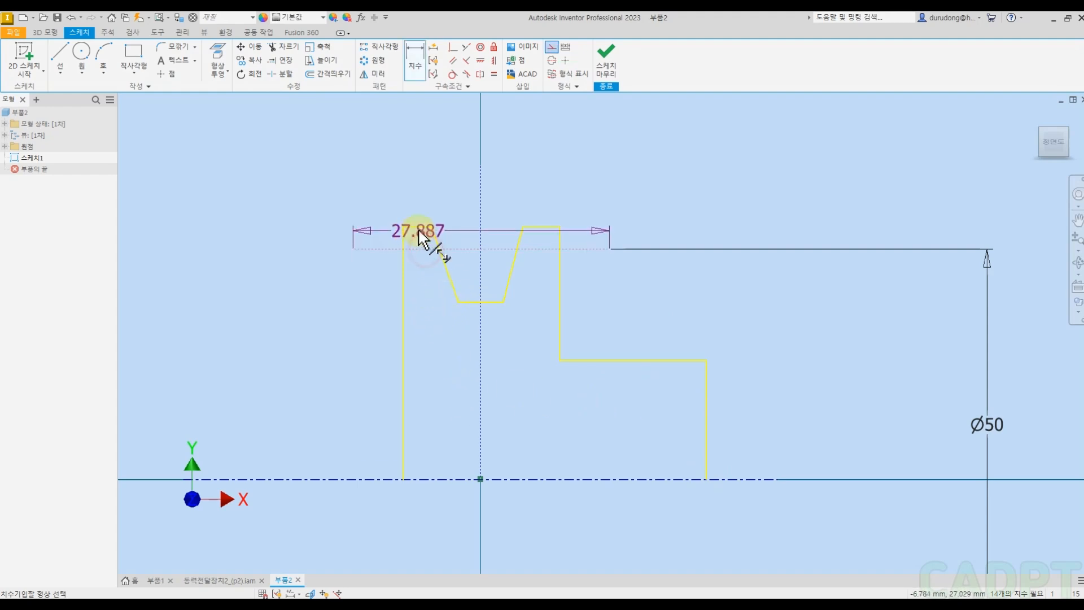
pyautogui.press('Escape')
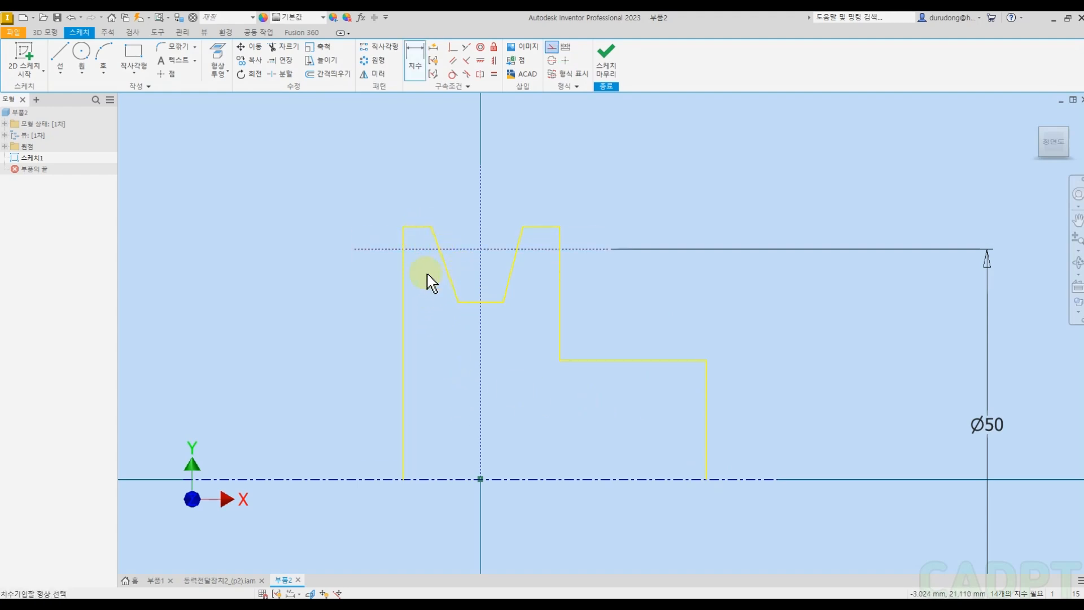
pyautogui.click(414, 249)
pyautogui.click(411, 226)
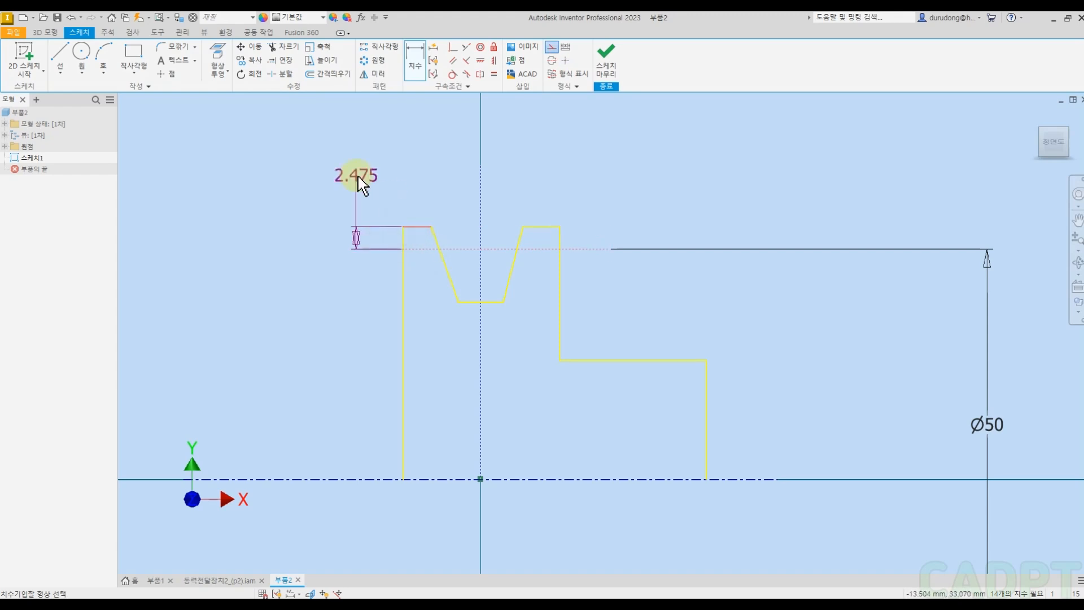
pyautogui.click(359, 183)
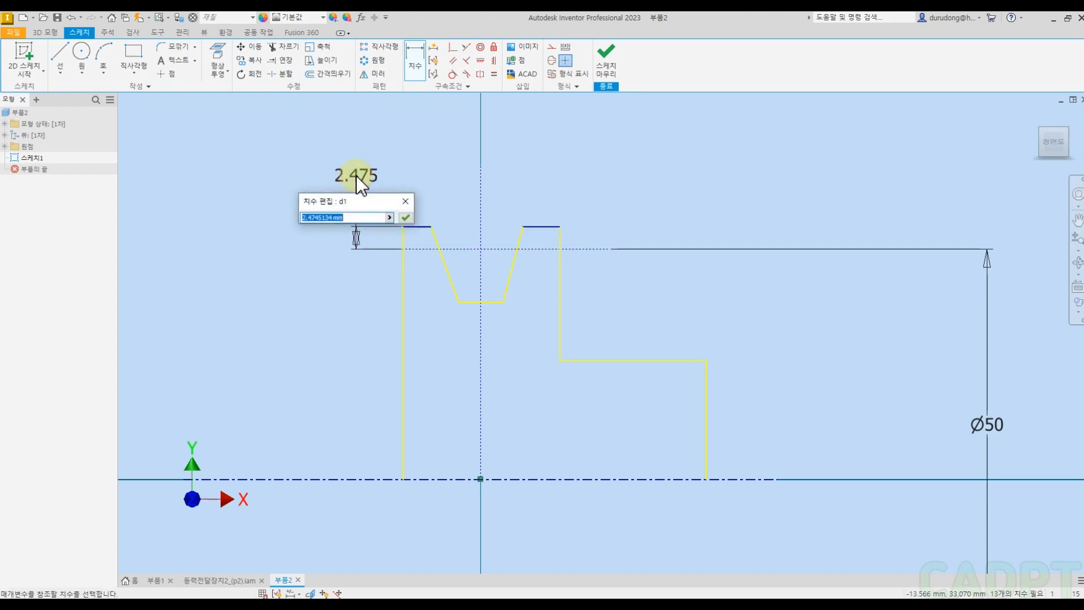
pyautogui.write('2.7')
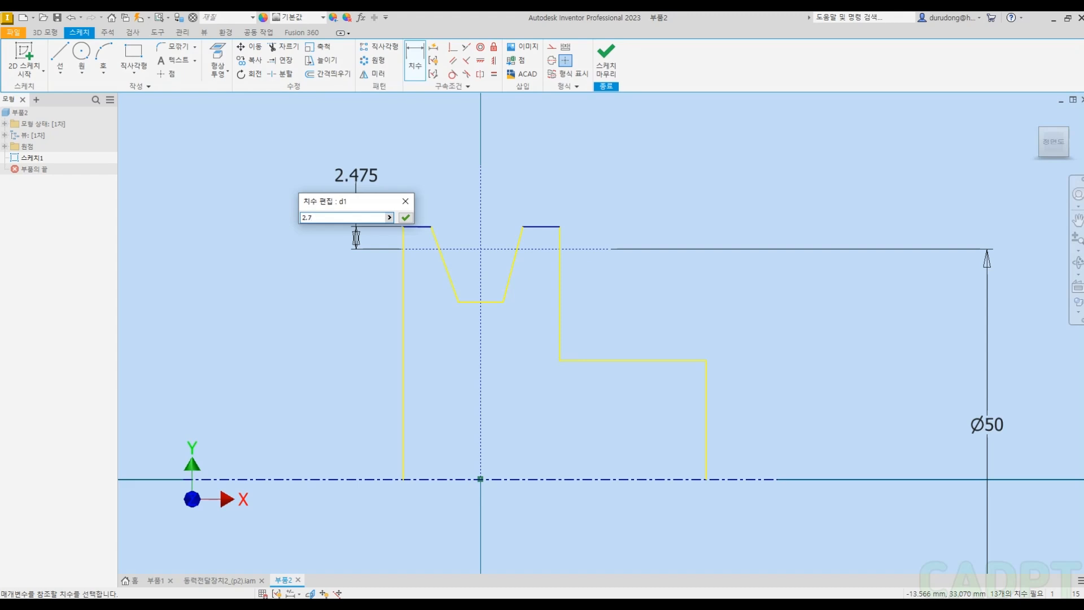
pyautogui.press('Return')
# Step: Dimension the groove bottom 6.3 mm below the horizontal construction line
pyautogui.click(424, 249)
pyautogui.click(468, 301)
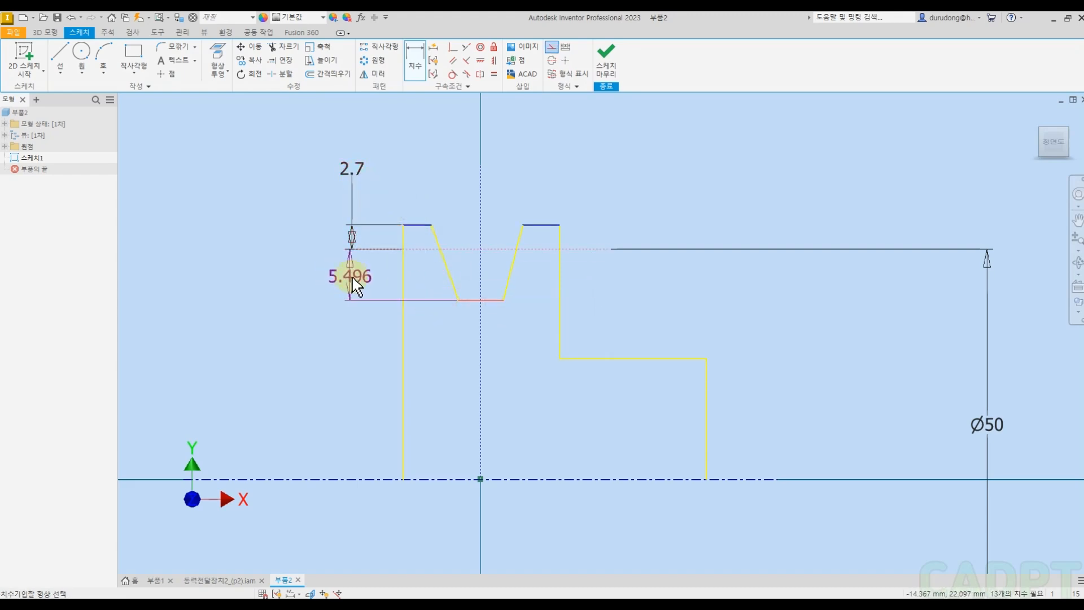
pyautogui.click(354, 282)
pyautogui.write('6.3')
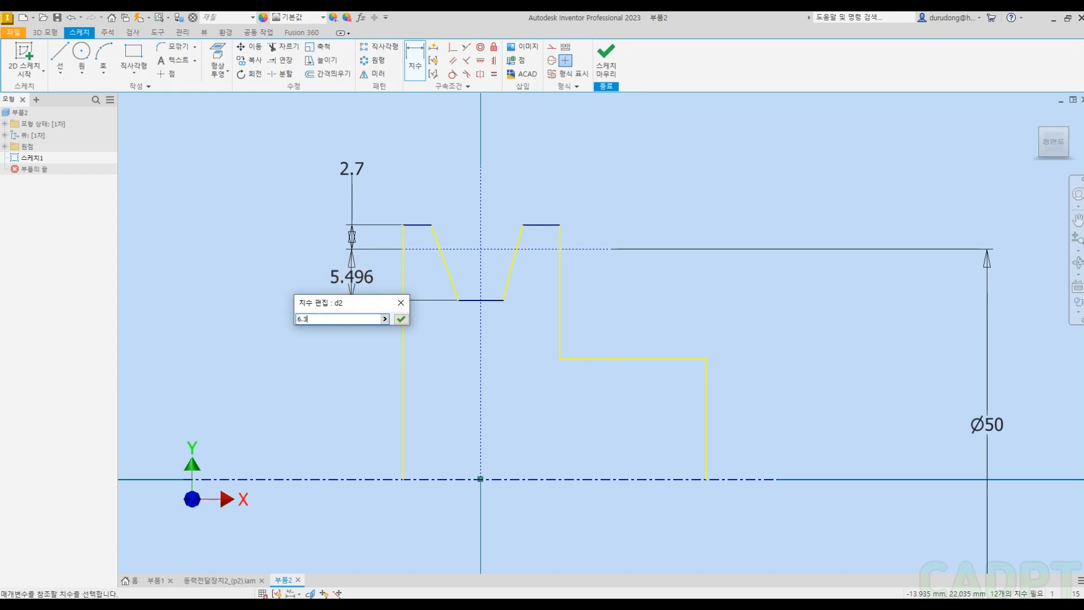
pyautogui.press('Return')
# Step: Dimension the profile's left side 9.5 mm from the vertical construction line
pyautogui.click(405, 279)
pyautogui.click(480, 233)
pyautogui.click(448, 183)
pyautogui.write('9.5')
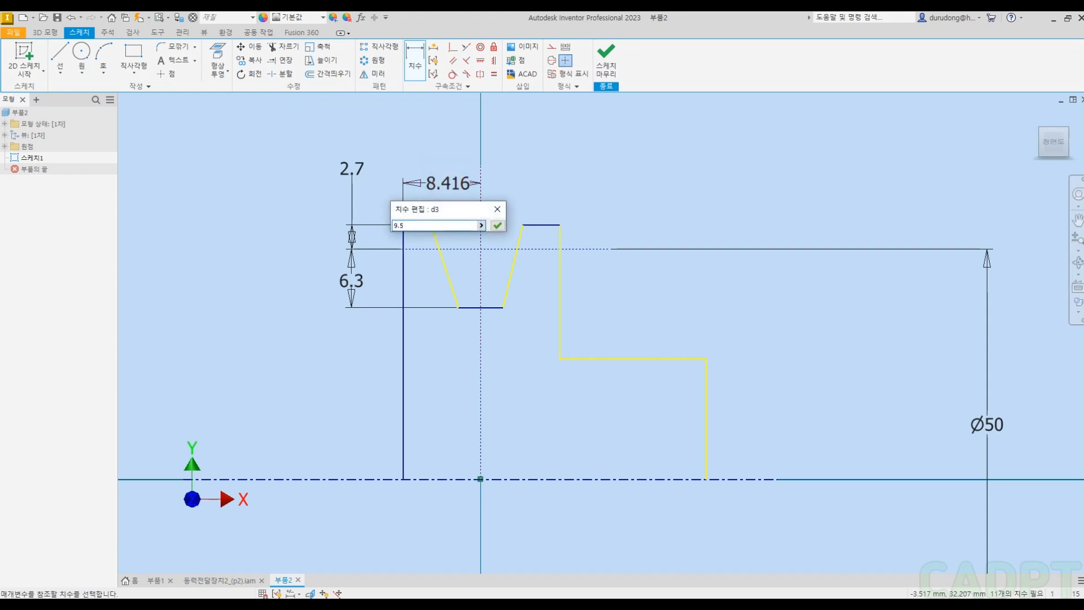
pyautogui.press('Return')
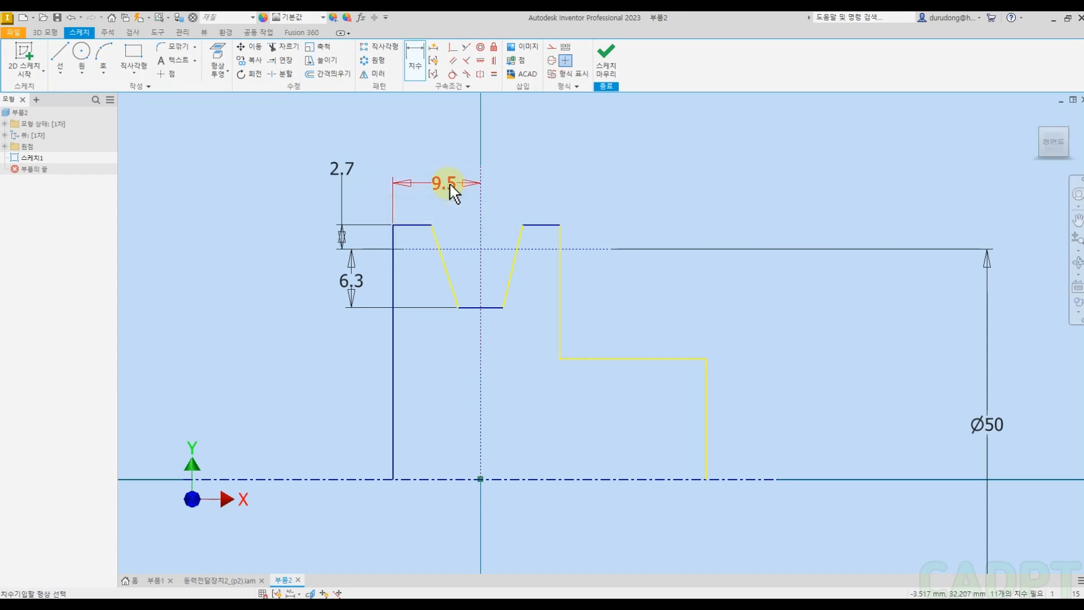
# Step: Dimension the rim width between its left and right sides as 19 mm
pyautogui.click(559, 285)
pyautogui.click(394, 294)
pyautogui.click(455, 140)
pyautogui.write('19')
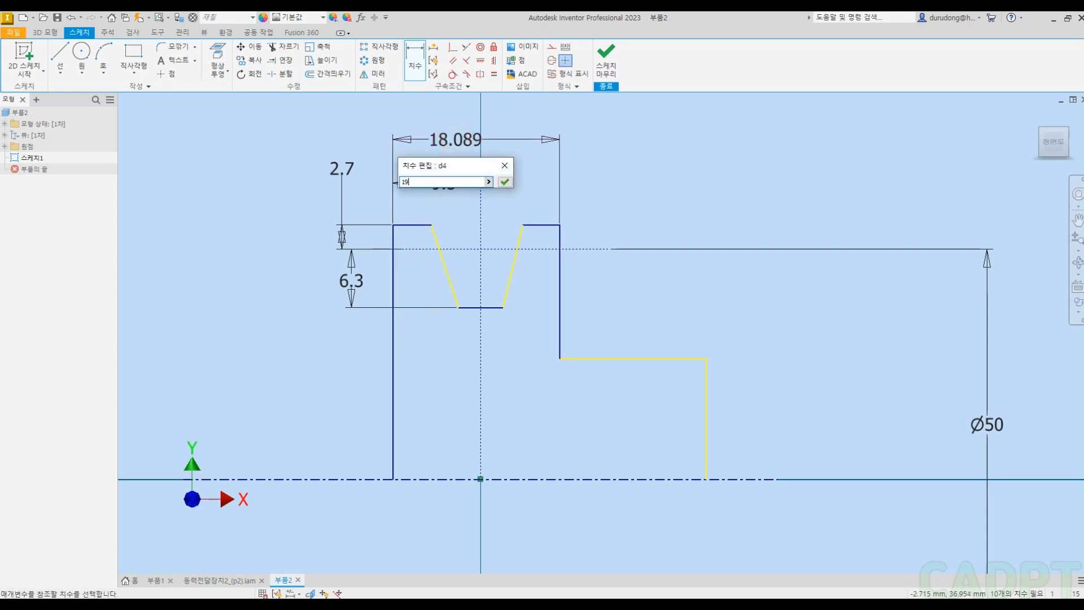
pyautogui.press('Return')
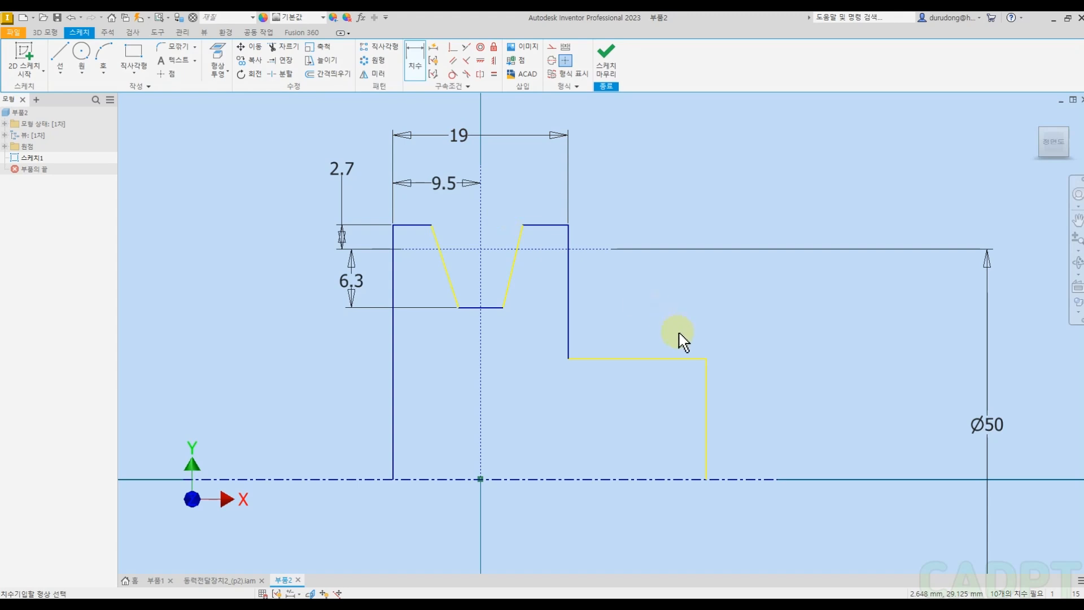
pyautogui.press('Escape')
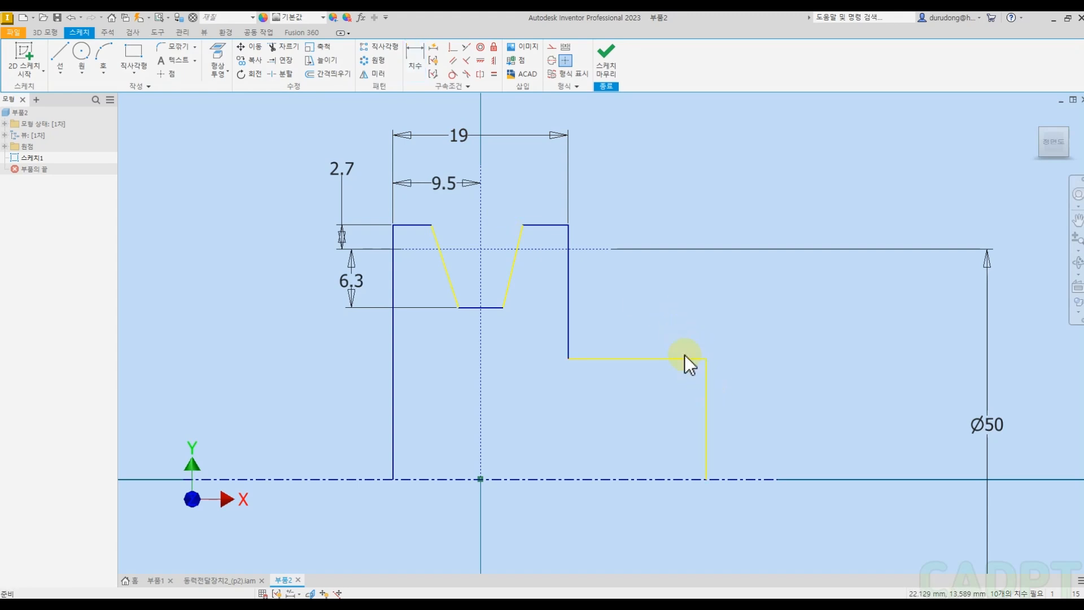
pyautogui.moveTo(691, 304); pyautogui.dragTo(683, 328, button='middle')
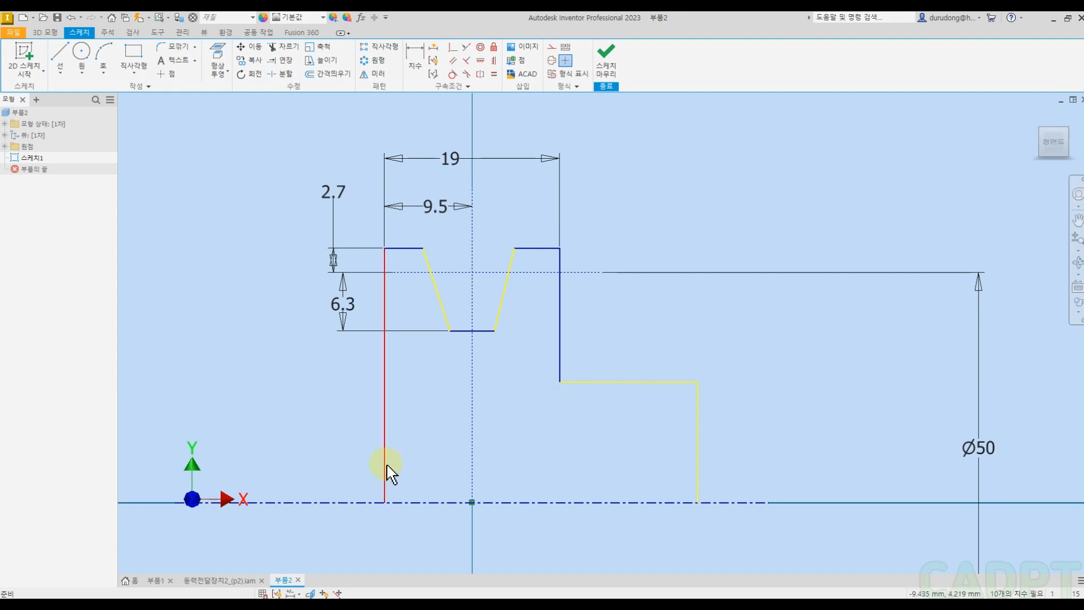
pyautogui.click(631, 464)
pyautogui.moveTo(631, 464); pyautogui.dragTo(603, 439, button='middle')
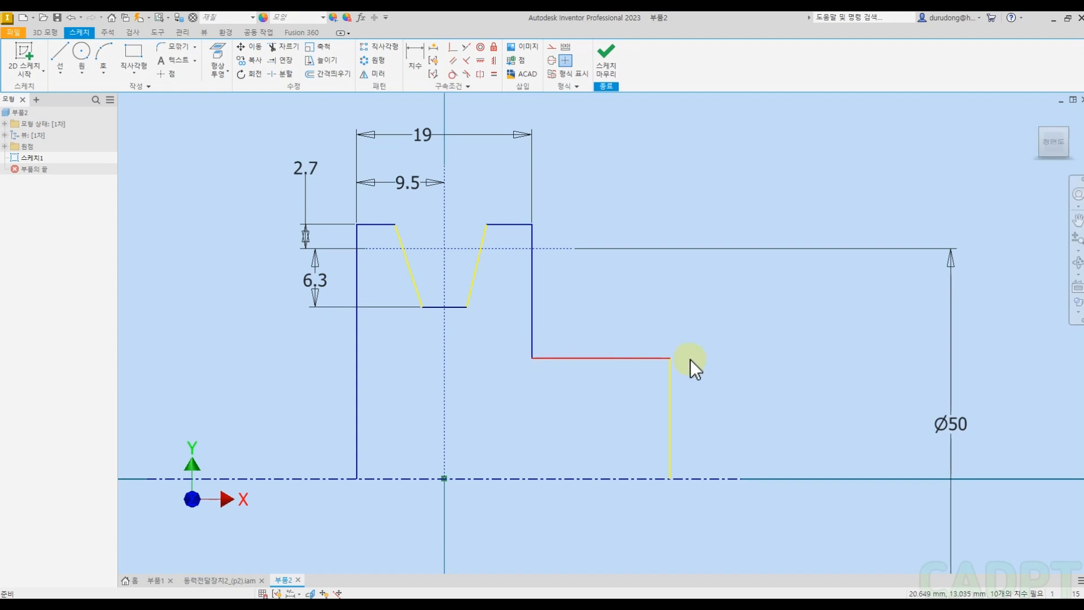
pyautogui.click(626, 359)
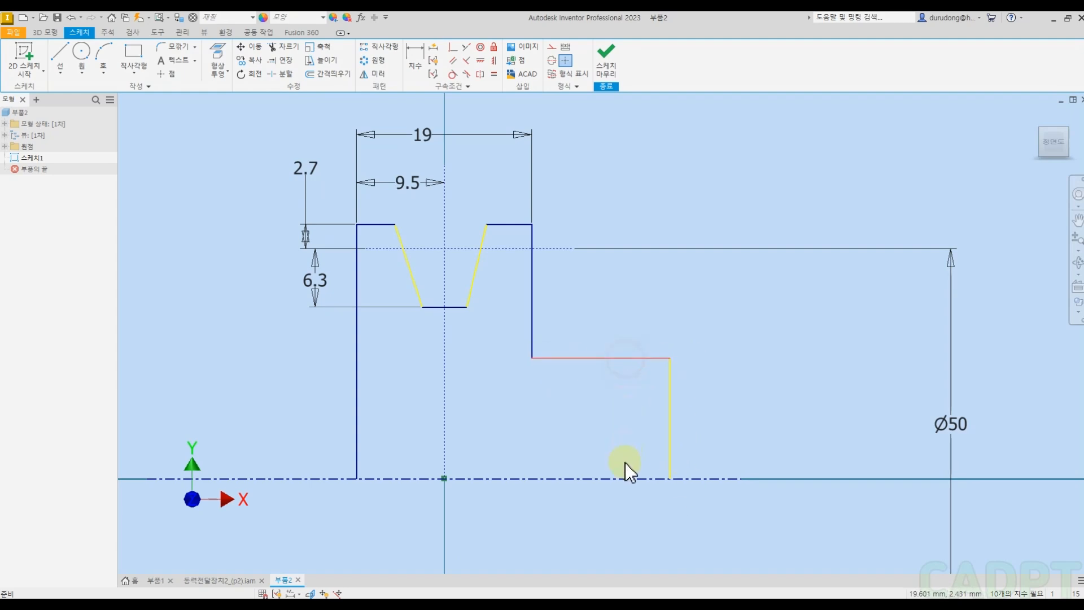
pyautogui.click(635, 480)
# Step: Switch to the AutoCAD drawing and measure the V-belt pulley hub's outside diameter with a linear dimension
pyautogui.click(610, 404)
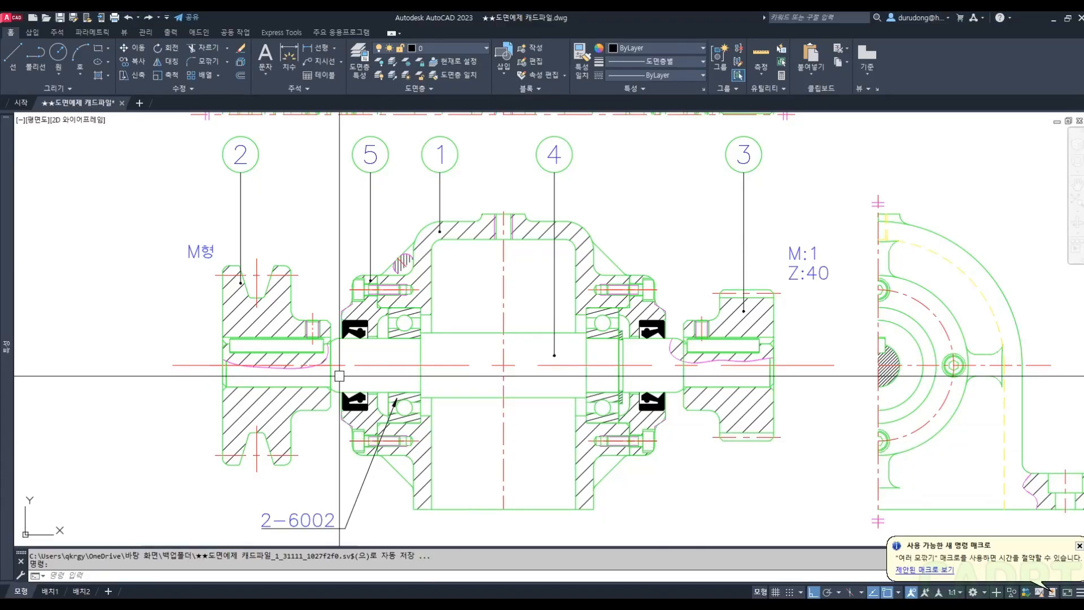
pyautogui.moveTo(293, 361); pyautogui.dragTo(468, 361, button='middle')
pyautogui.scroll(1, 458, 349)
pyautogui.write('dli')
pyautogui.press('space')
pyautogui.scroll(1, 527, 312)
pyautogui.click(517, 304)
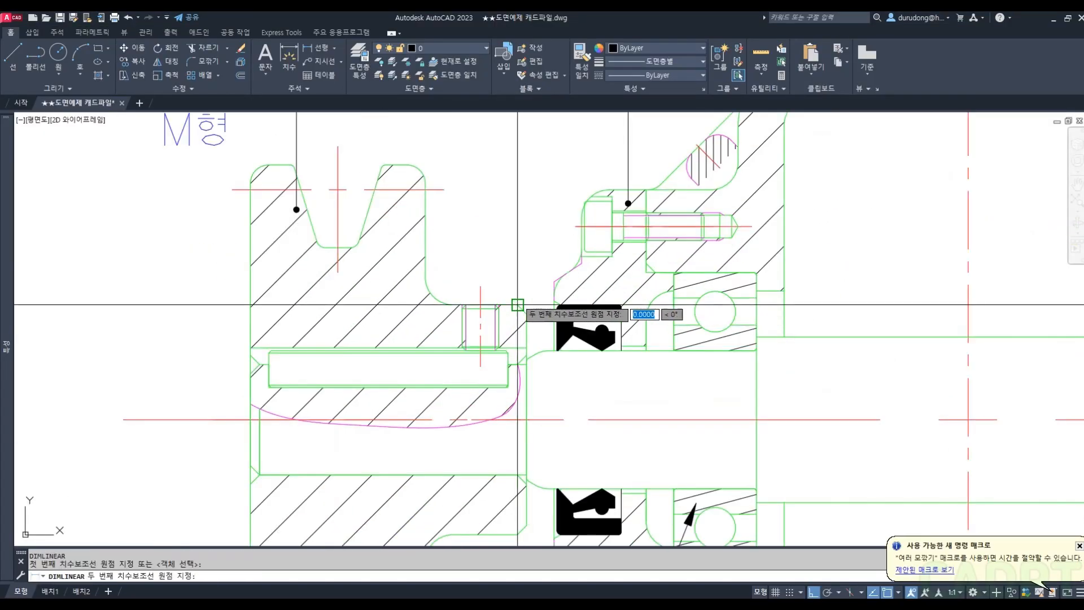
pyautogui.scroll(-1, 516, 305)
pyautogui.click(524, 429)
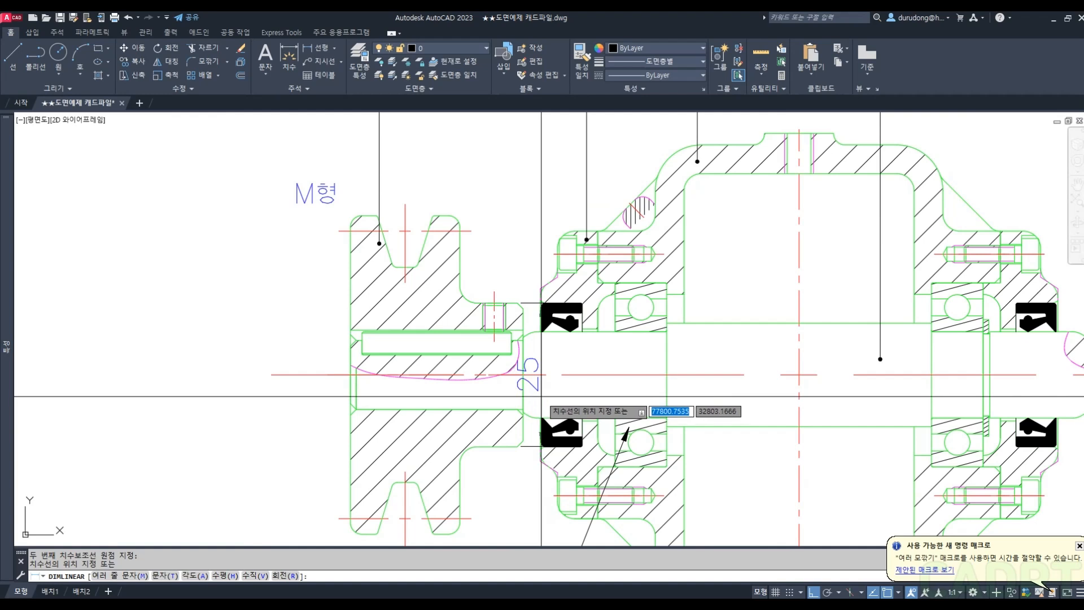
pyautogui.press('Escape')
# Step: Measure the V-belt pulley's overall width from the hub end to the outer rim face with a linear dimension
pyautogui.press('space')
pyautogui.click(522, 309)
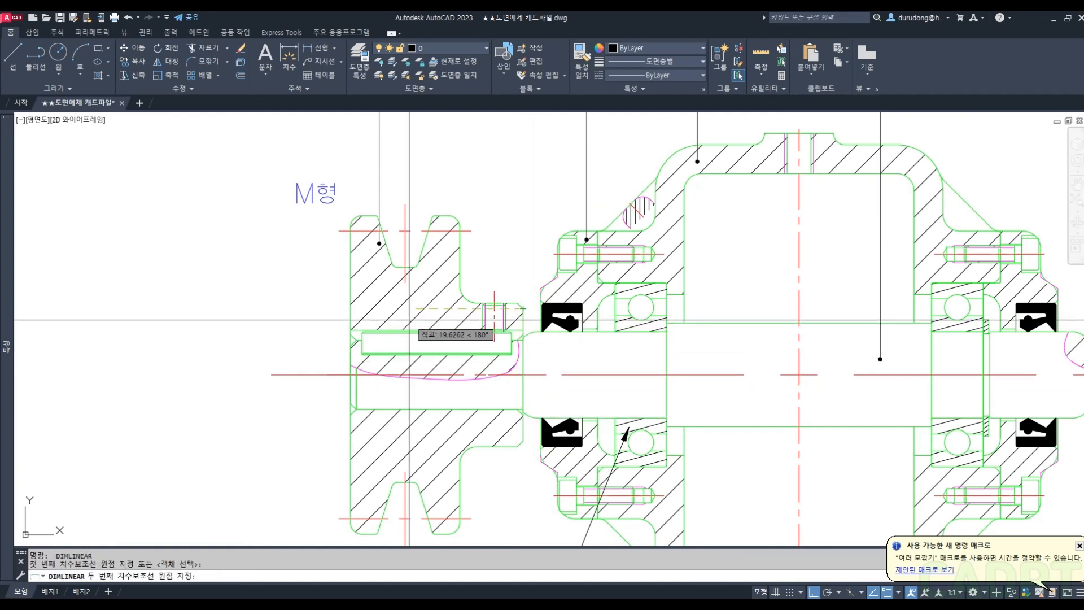
pyautogui.click(350, 308)
pyautogui.press('Escape')
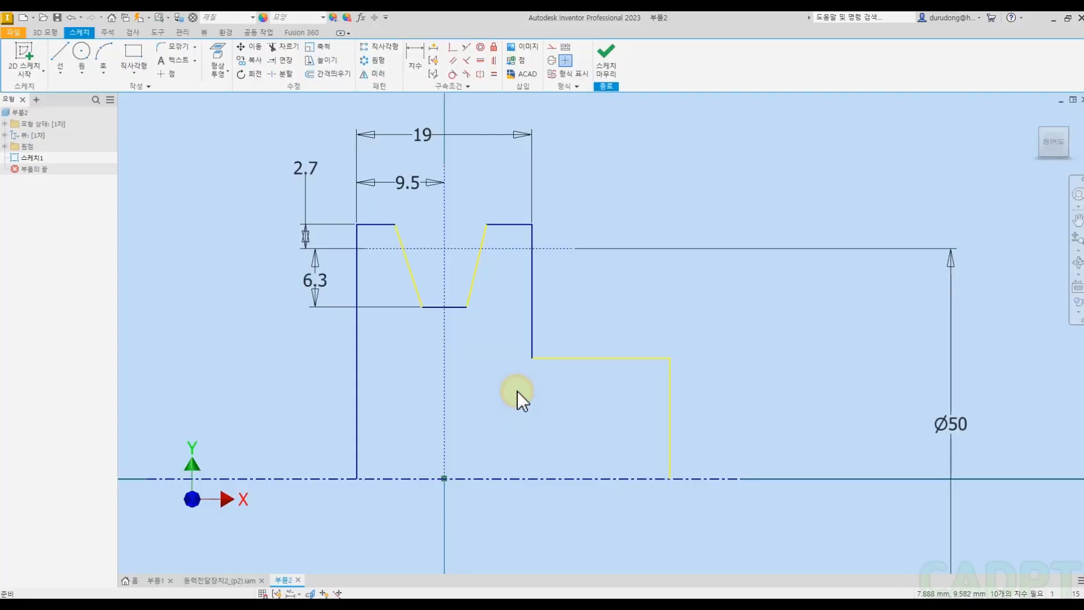
# Step: Switch back to the Inventor sketch and dimension the profile's overall width from rim face to hub end as 30 mm
pyautogui.click(670, 412)
pyautogui.click(356, 418)
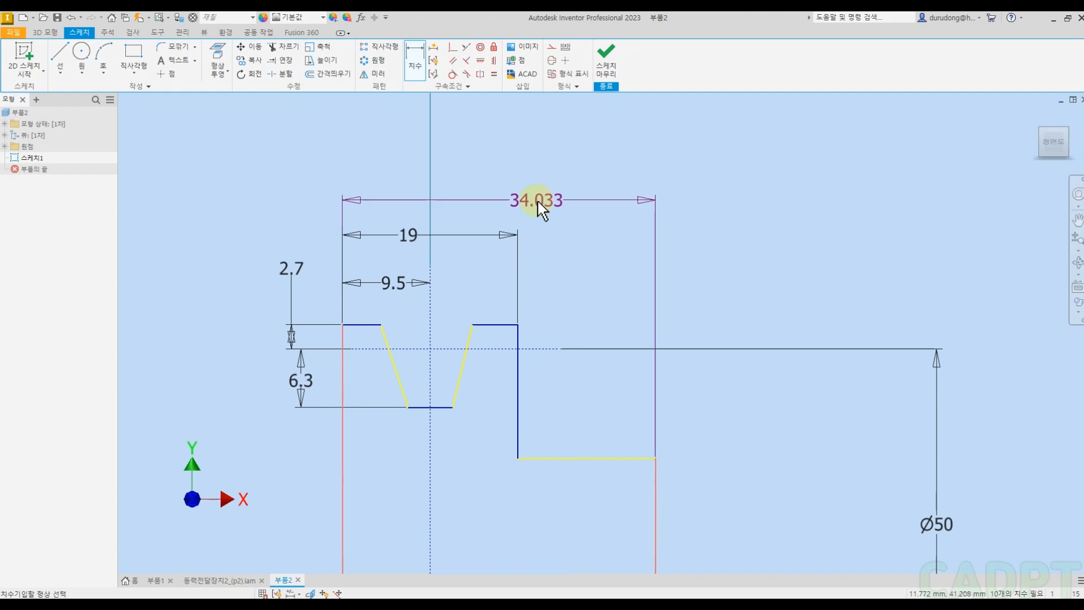
pyautogui.click(499, 187)
pyautogui.write('30')
pyautogui.press('Return')
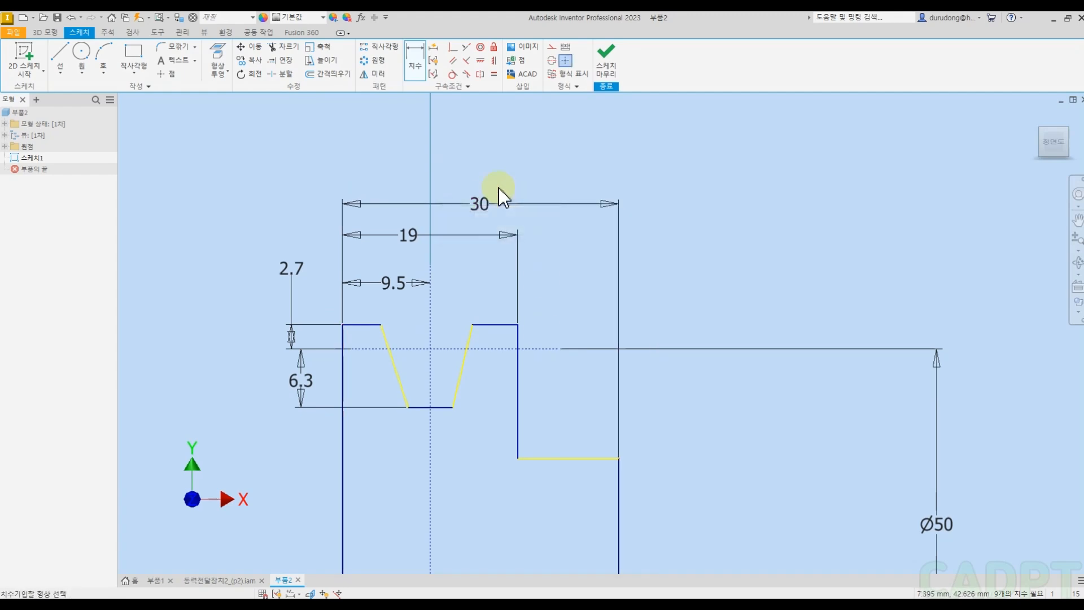
# Step: Dimension the hub's upper line from the centerline as a diameter of 25 mm
pyautogui.click(559, 458)
pyautogui.click(589, 471)
pyautogui.click(605, 470)
pyautogui.click(686, 442)
pyautogui.write('25')
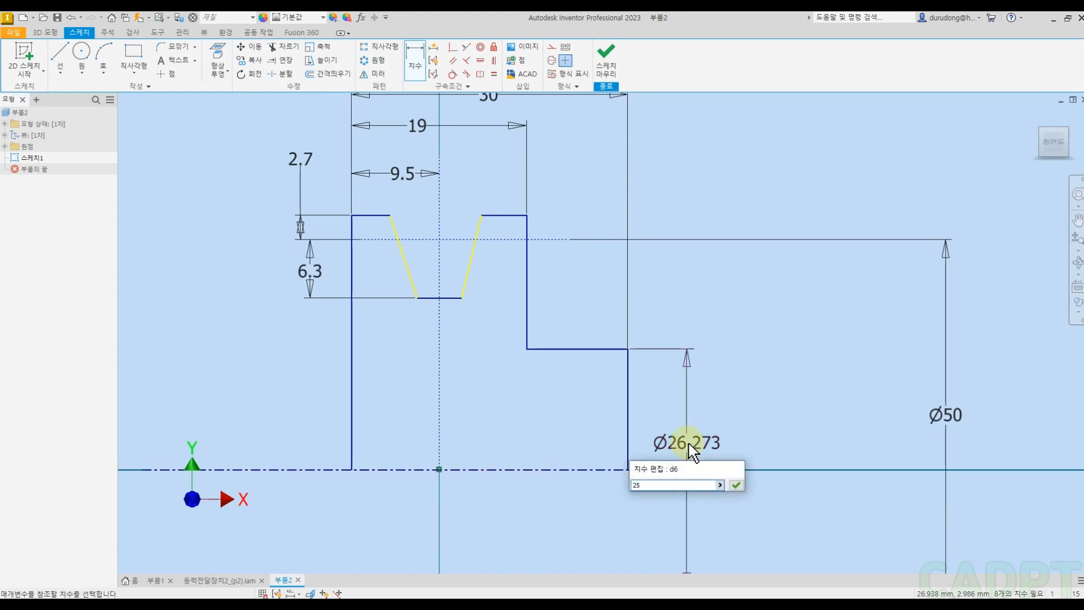
pyautogui.press('Return')
pyautogui.moveTo(552, 359)
pyautogui.mouseDown(button='middle')
pyautogui.moveTo(515, 382)
pyautogui.moveTo(558, 461)
pyautogui.mouseUp(button='middle')
pyautogui.press('Escape')
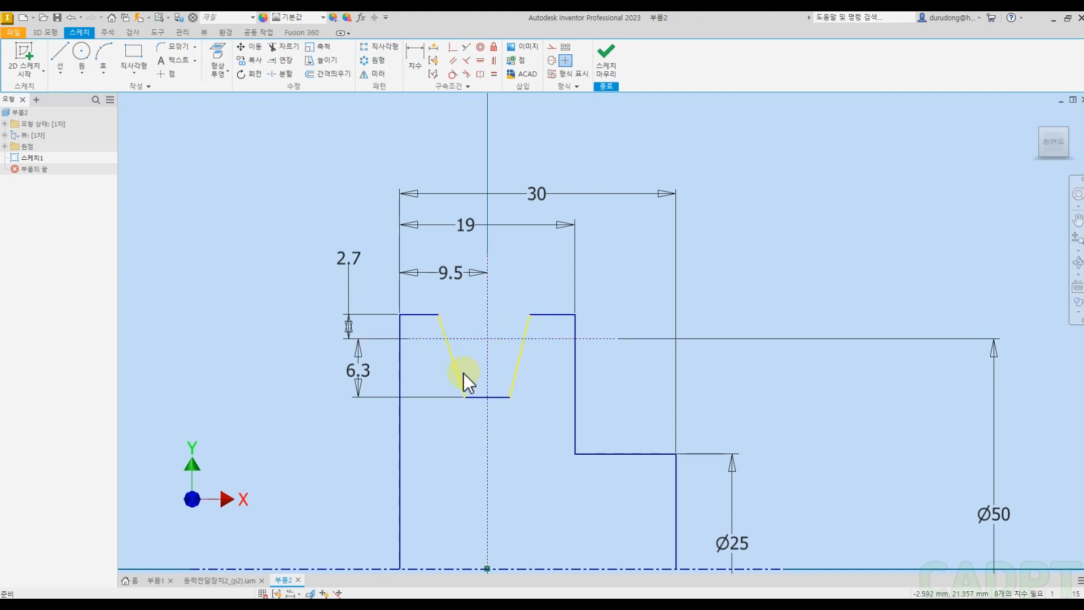
# Step: Switch to the KS machine drafting standards PDF and go to page 25 with the V-belt pulley table
pyautogui.scroll(3, 446, 314)
pyautogui.moveTo(431, 314); pyautogui.dragTo(475, 294)
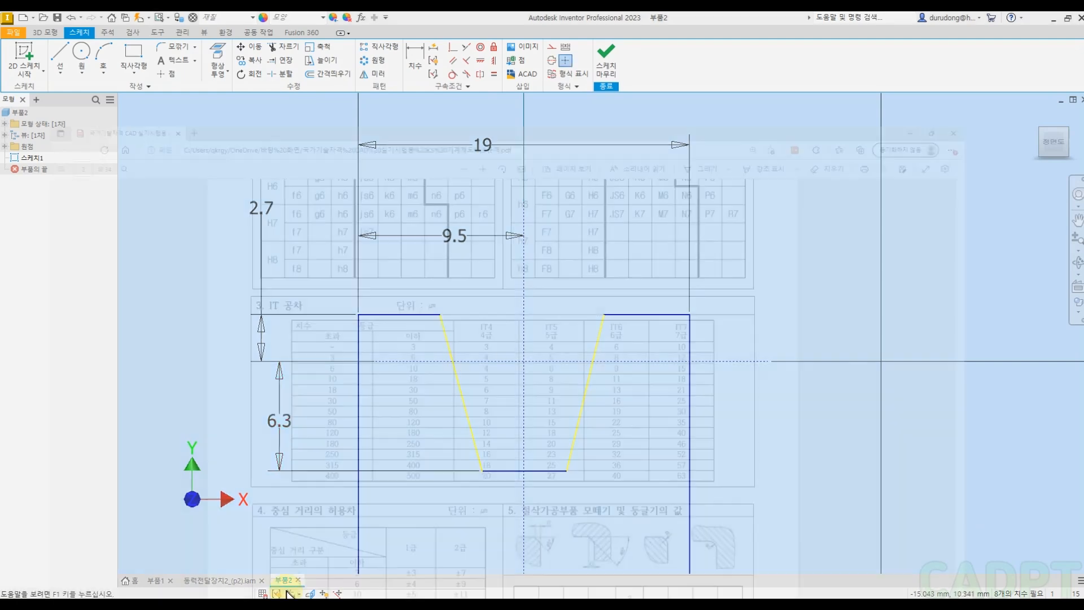
pyautogui.hotkey('alt', 'Tab')
pyautogui.moveTo(48, 63); pyautogui.dragTo(22, 62)
pyautogui.write('25')
pyautogui.press('Return')
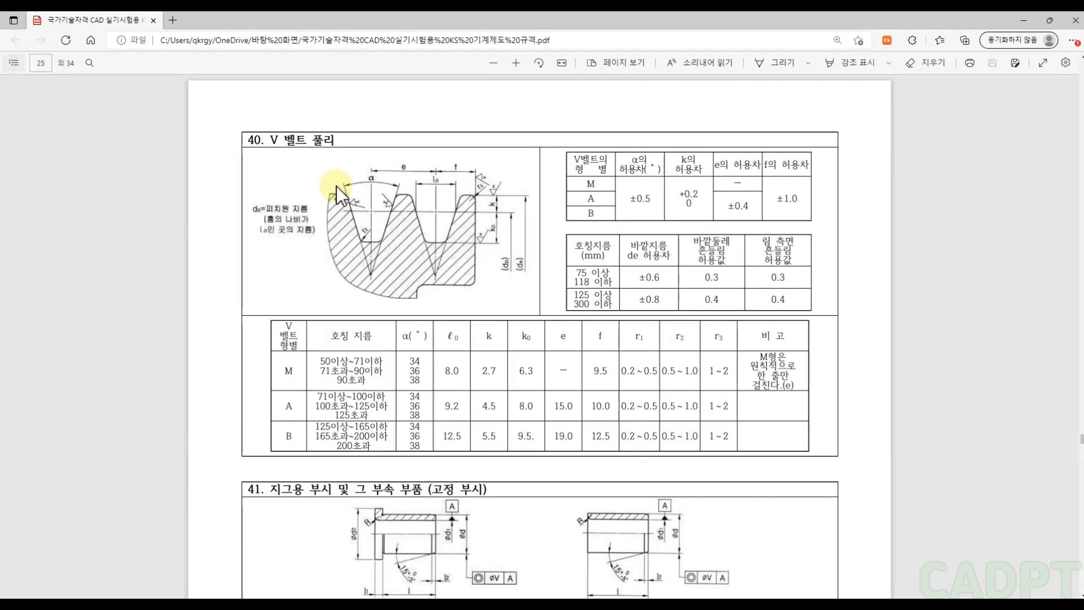
# Step: Look up the groove angle α for an M-type pulley by nominal diameter in the V-belt pulley table
pyautogui.moveTo(281, 368); pyautogui.dragTo(349, 363)
pyautogui.click(352, 362)
pyautogui.click(417, 358)
pyautogui.moveTo(400, 336); pyautogui.dragTo(411, 335)
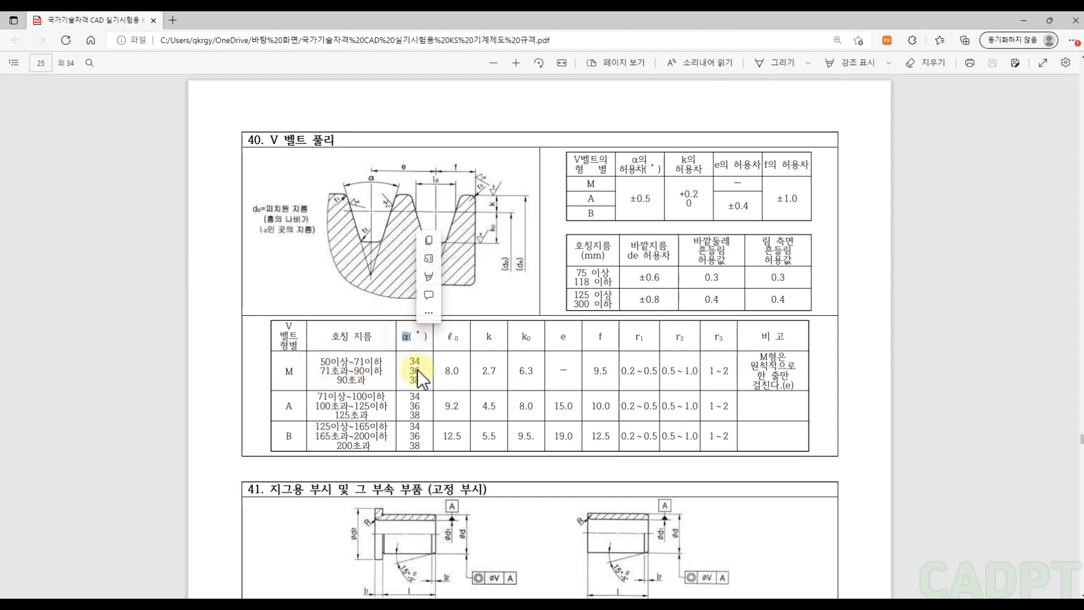
# Step: Look up the groove angle α and groove width ℓ0 for an M-type pulley in the V-belt pulley table
pyautogui.click(426, 376)
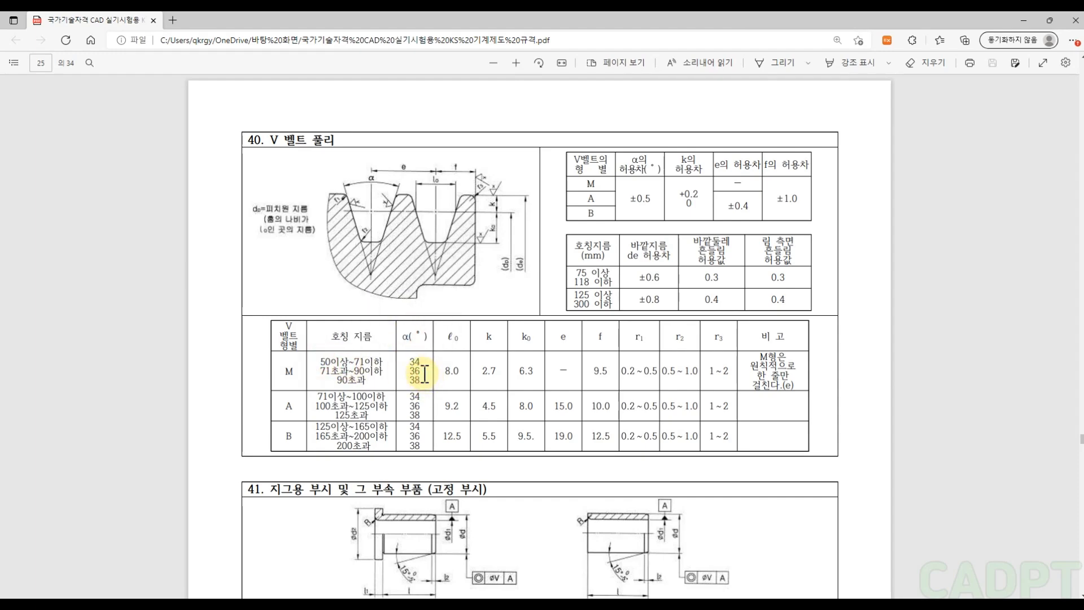
pyautogui.keyDown('ctrl'); pyautogui.scroll(3, 424, 372); pyautogui.keyUp('ctrl')
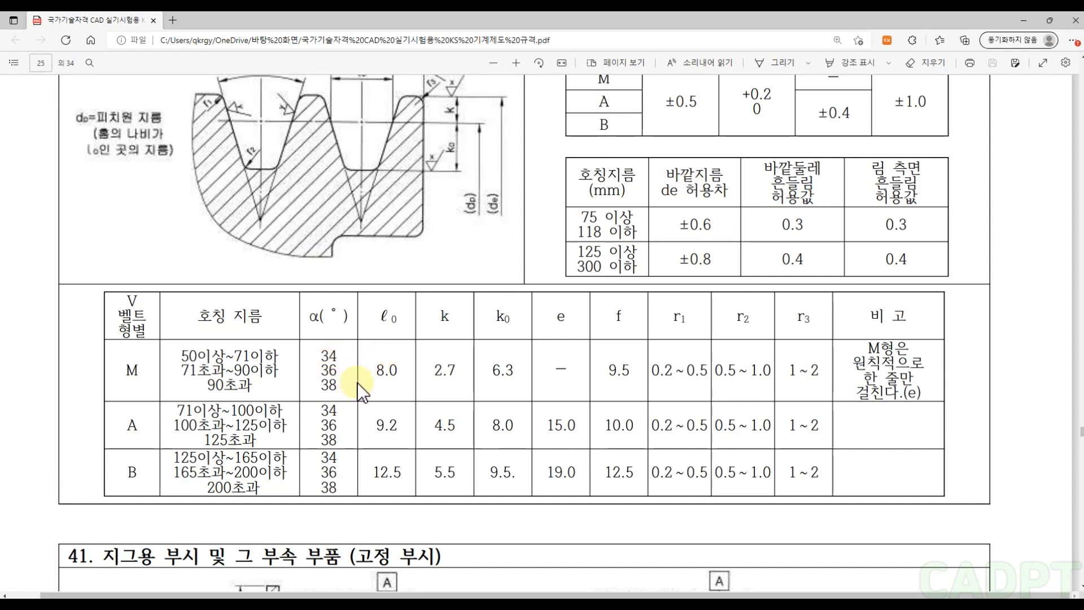
pyautogui.moveTo(376, 371); pyautogui.dragTo(415, 371)
pyautogui.click(399, 374)
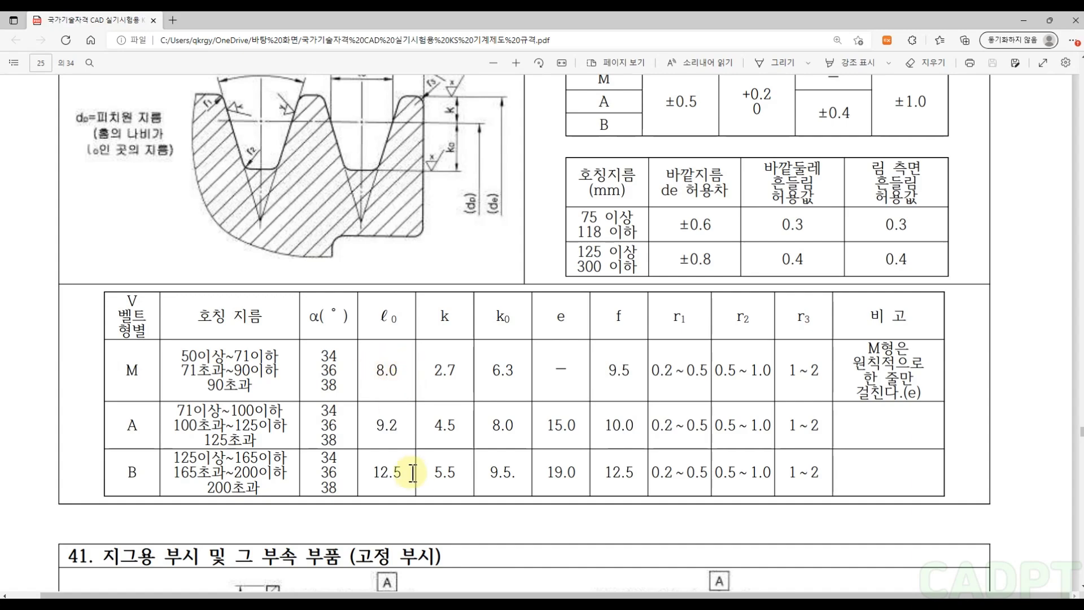
# Step: Switch back to the Inventor sketch and place points where both slanted groove sides cross the pitch line
pyautogui.click(412, 603)
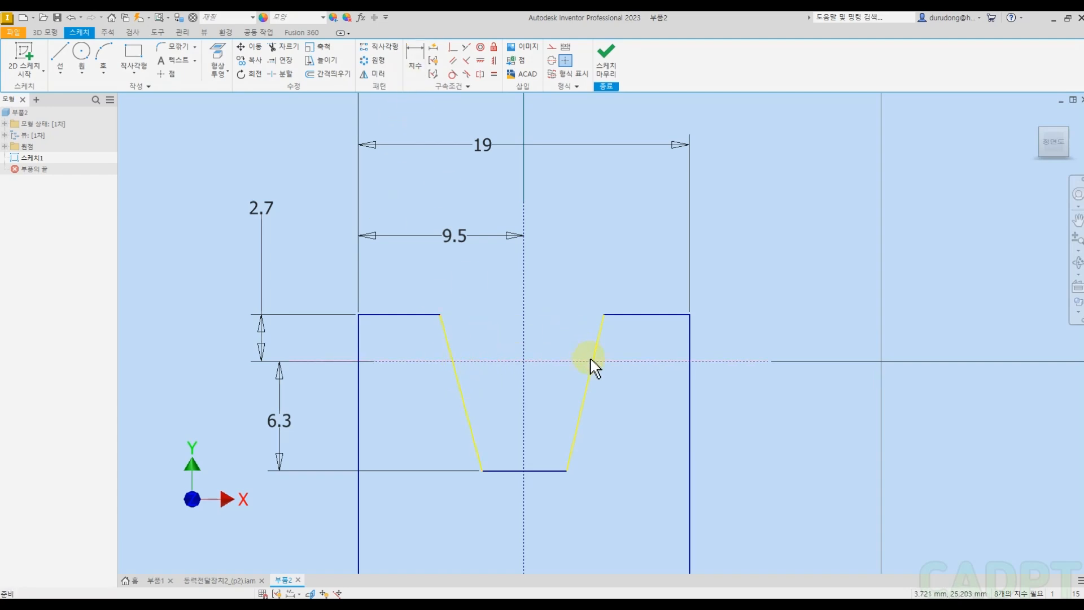
pyautogui.click(165, 74)
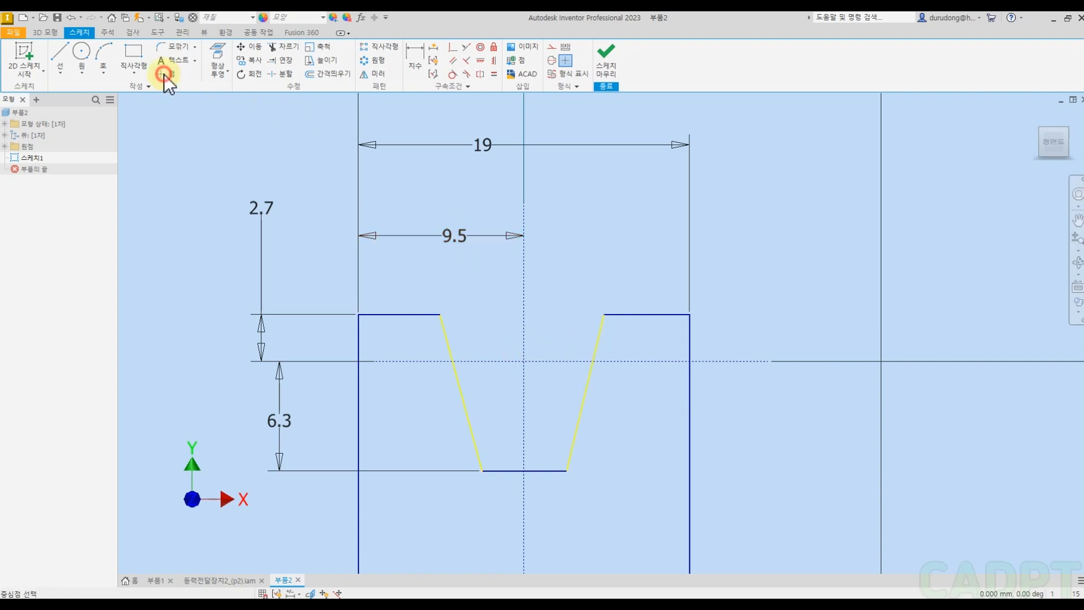
pyautogui.click(453, 360)
pyautogui.click(592, 361)
pyautogui.press('Escape')
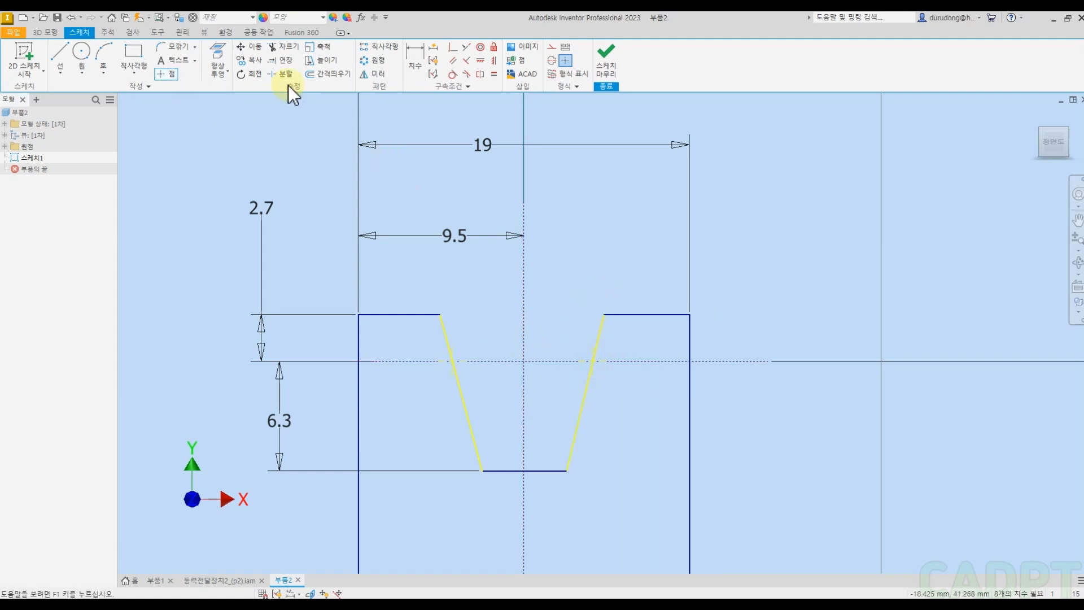
# Step: Dimension the angle between the groove's left side and its vertical centerline as 17°
pyautogui.click(411, 66)
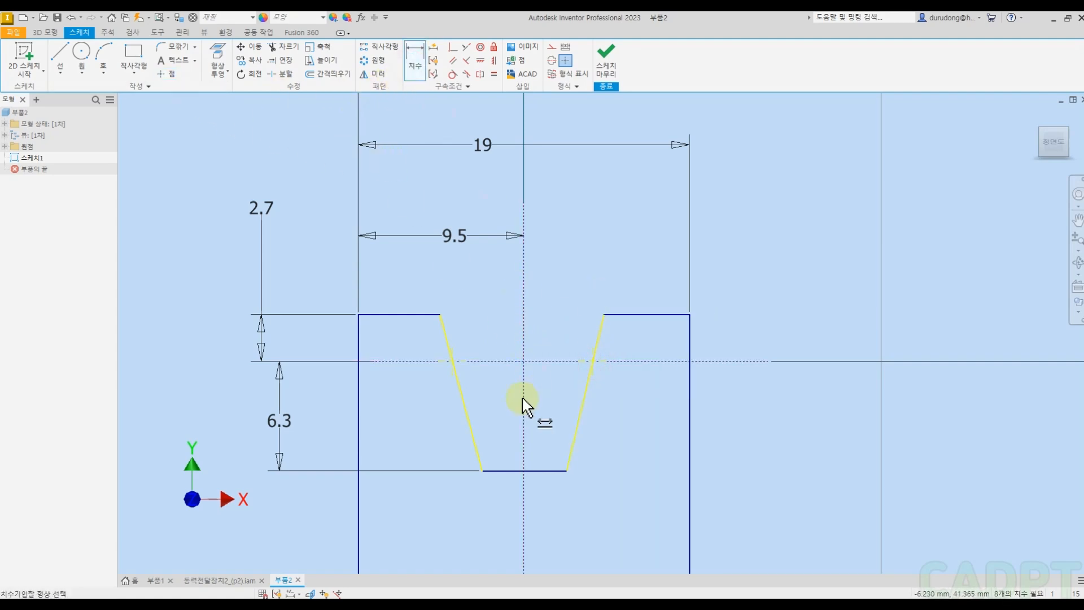
pyautogui.click(456, 365)
pyautogui.press('d')
pyautogui.click(447, 341)
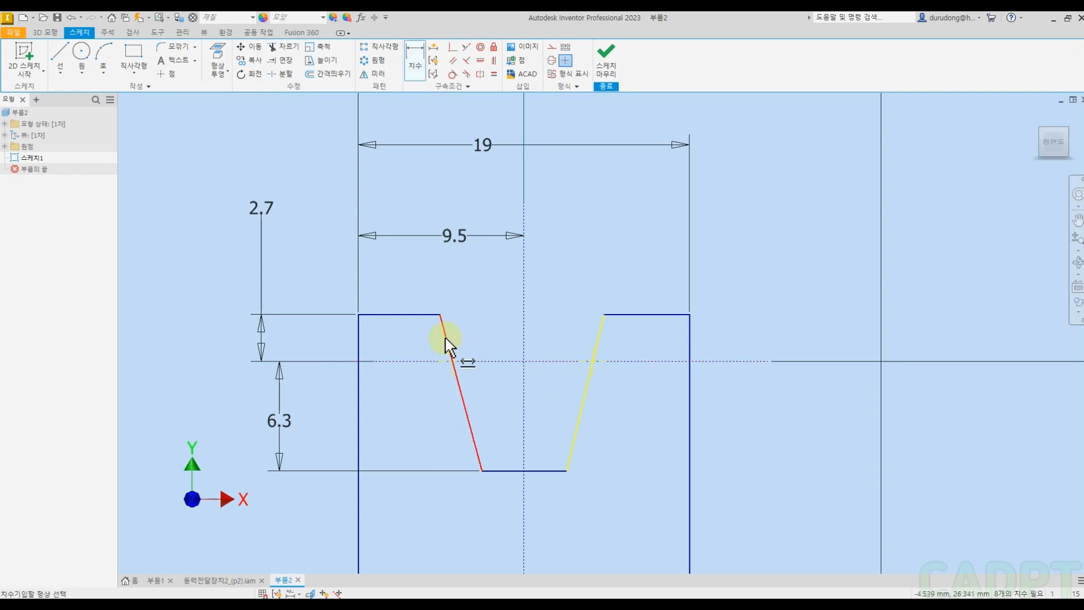
pyautogui.click(523, 340)
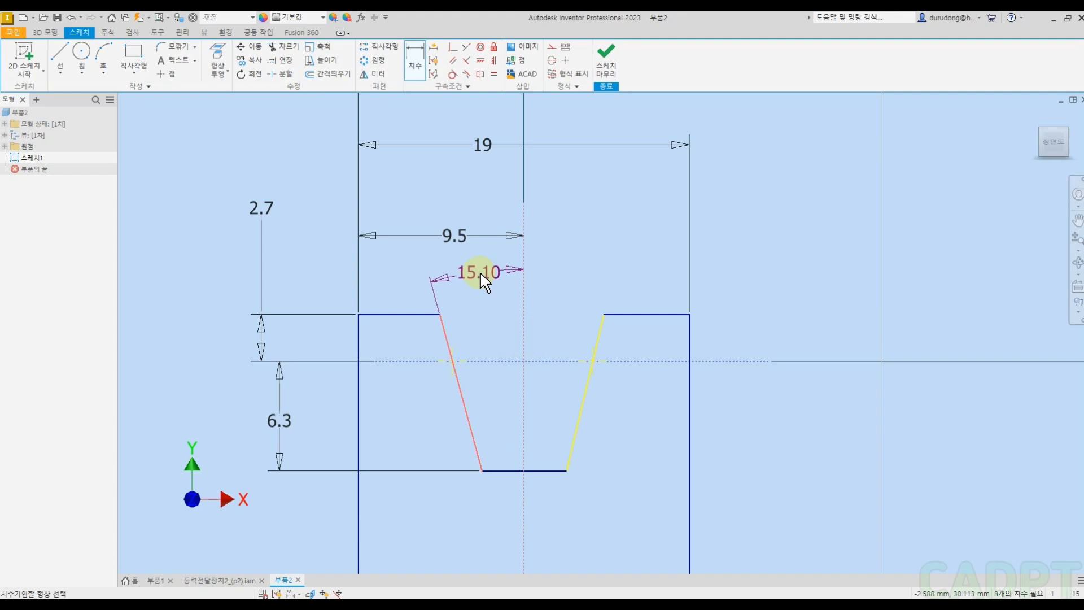
pyautogui.click(478, 302)
pyautogui.write('17')
pyautogui.press('Return')
# Step: Dimension the included angle between the two slanted groove sides as 34°
pyautogui.click(468, 407)
pyautogui.click(578, 423)
pyautogui.click(545, 196)
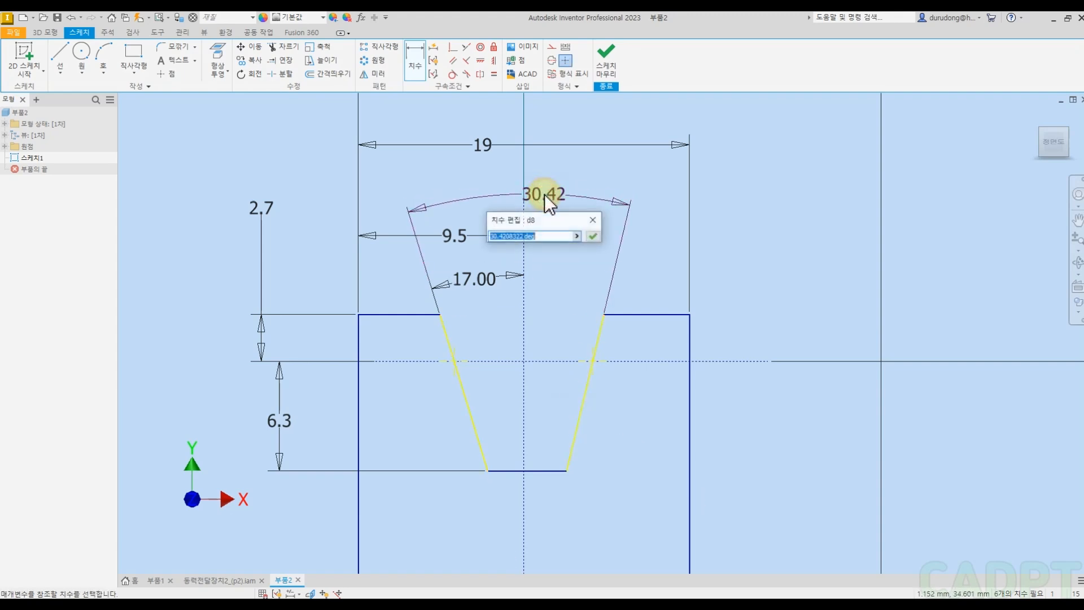
pyautogui.write('34')
pyautogui.press('Return')
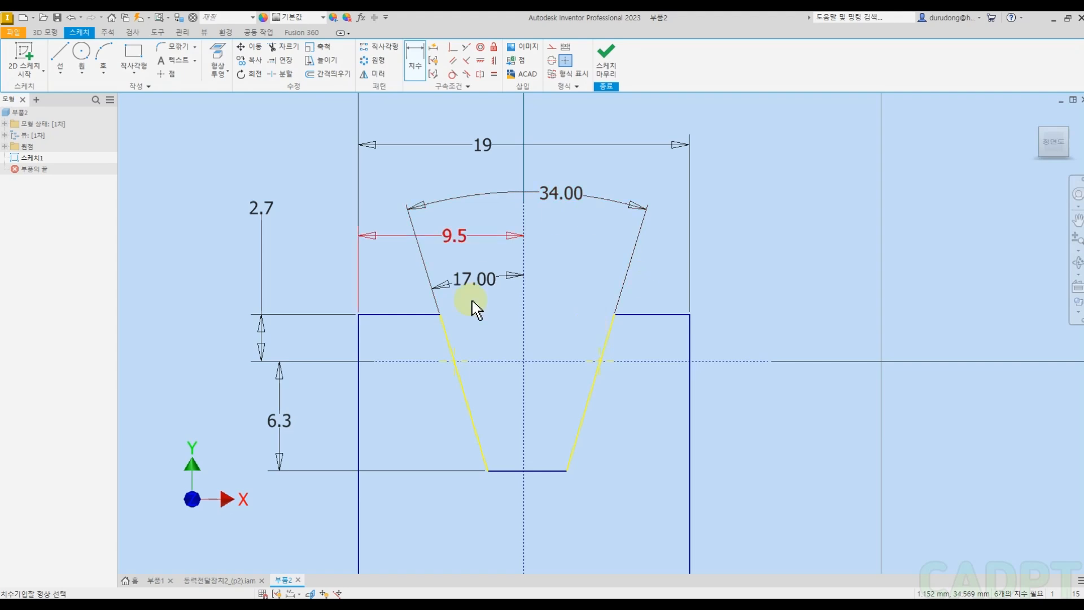
# Step: Dimension the left pitch-line point 4 mm from the groove's vertical centerline
pyautogui.click(462, 361)
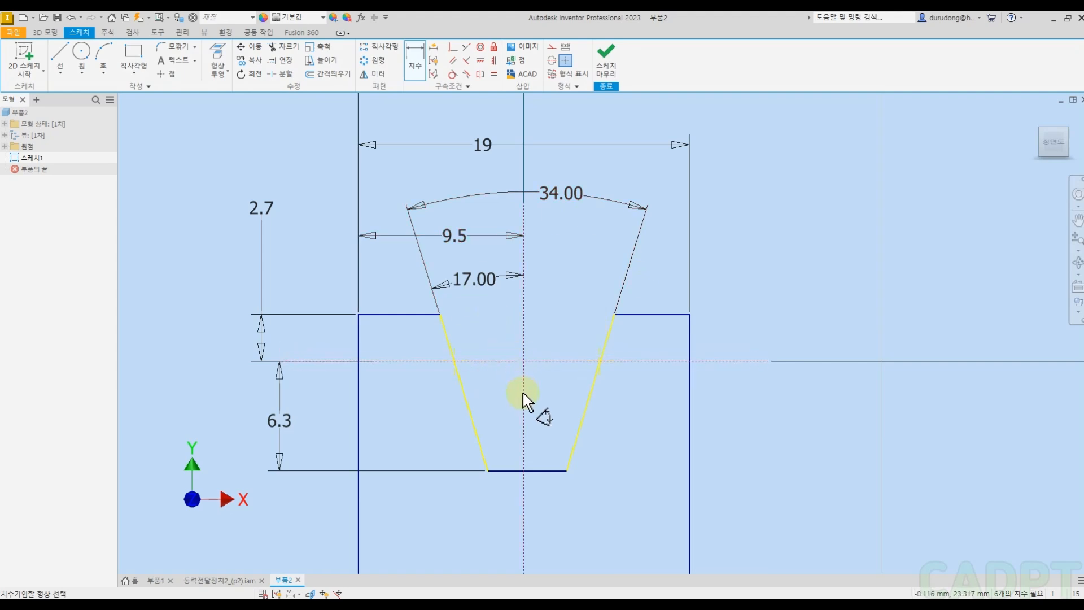
pyautogui.press('Escape')
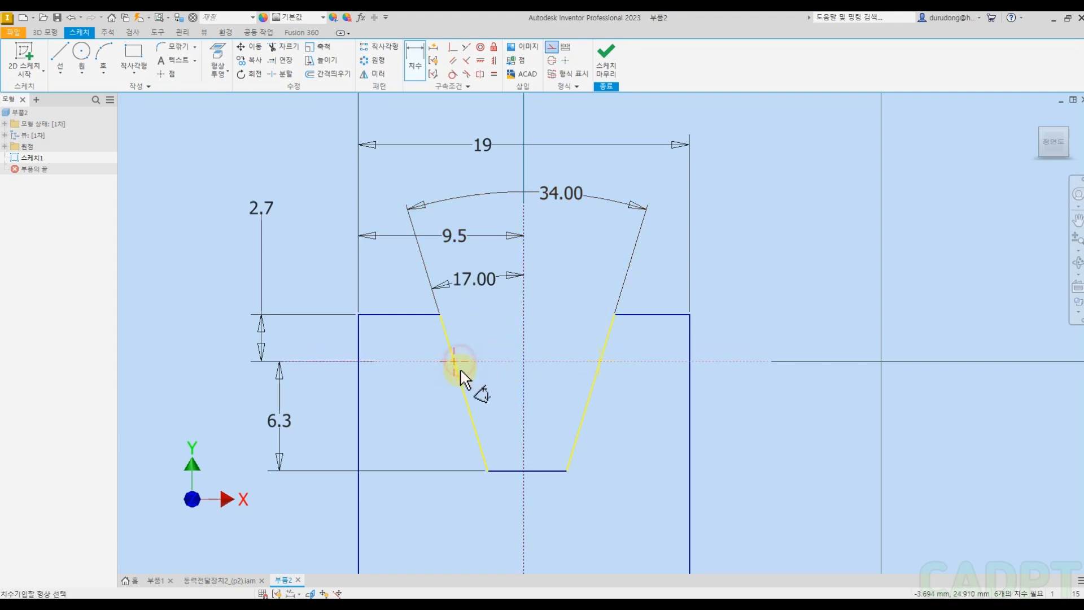
pyautogui.click(523, 423)
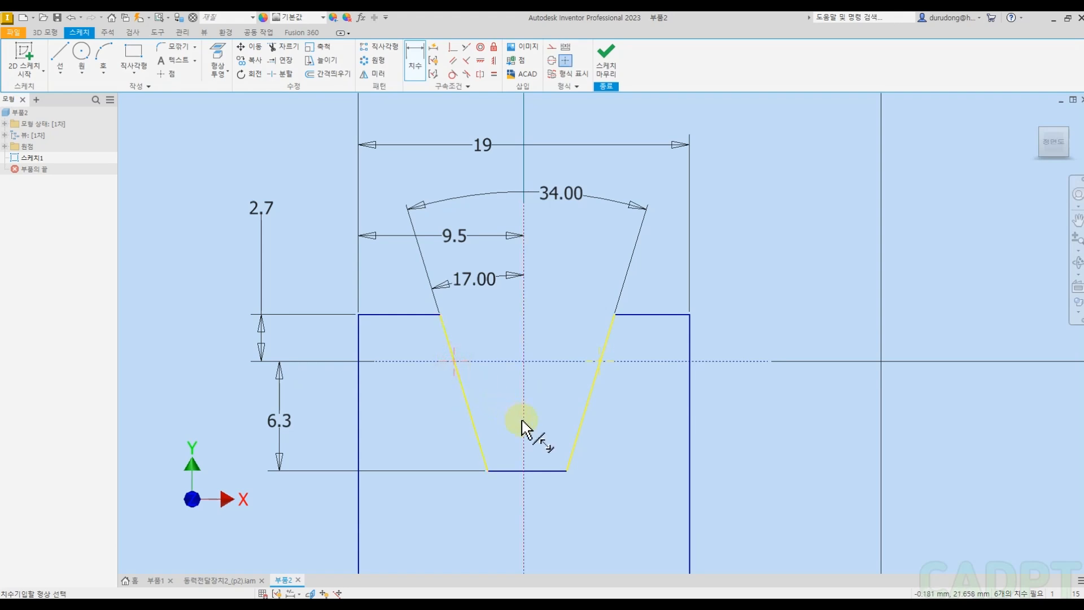
pyautogui.click(493, 344)
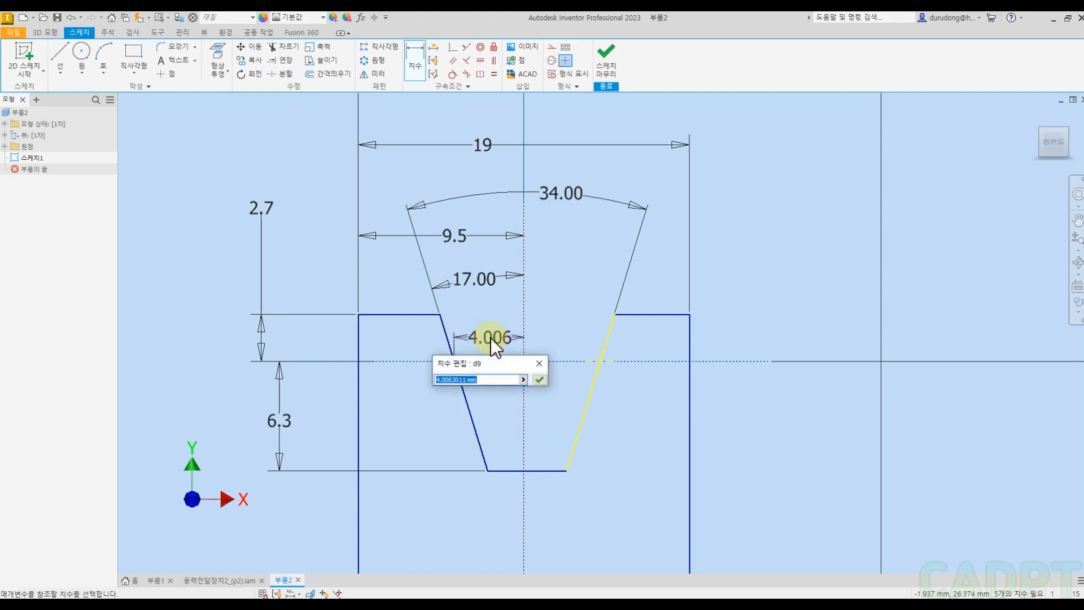
pyautogui.write('4')
pyautogui.press('Return')
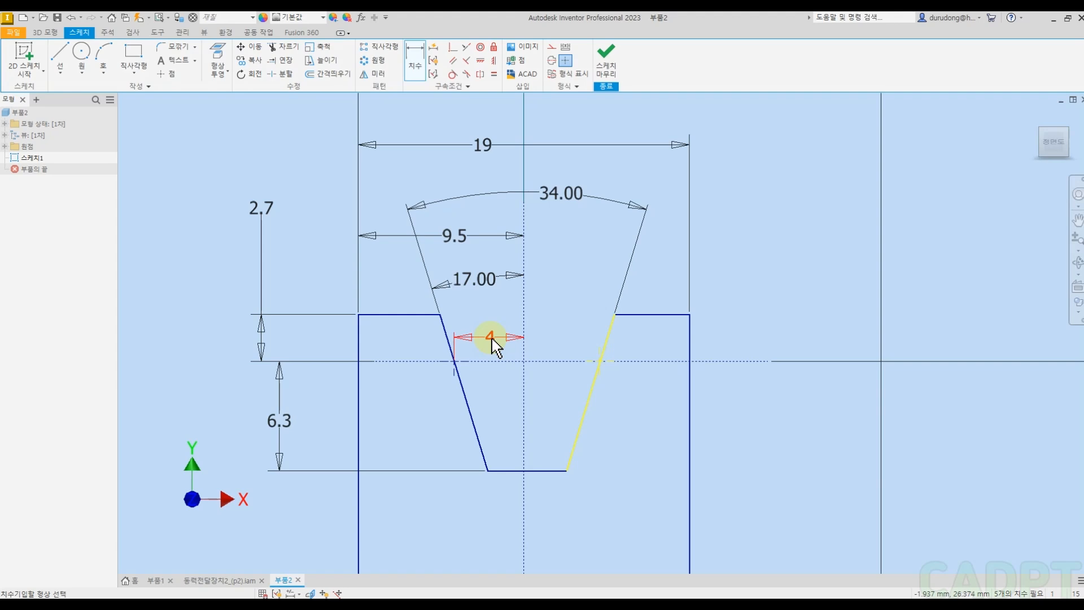
# Step: Dimension the groove width between the two pitch-line points as 8 mm
pyautogui.click(460, 378)
pyautogui.click(602, 366)
pyautogui.click(538, 313)
pyautogui.write('8')
pyautogui.press('Return')
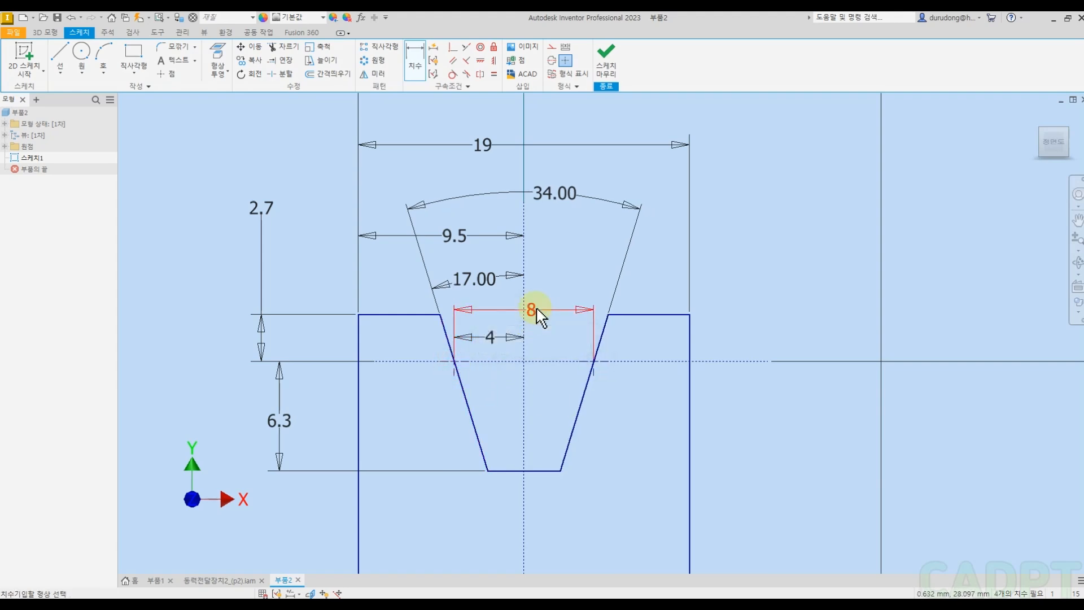
# Step: Line up the two groove depth dimensions beside the rim and finish the pulley profile sketch
pyautogui.scroll(-2, 559, 371)
pyautogui.moveTo(581, 399); pyautogui.dragTo(539, 382, button='middle')
pyautogui.press('Escape')
pyautogui.moveTo(363, 389); pyautogui.dragTo(351, 388)
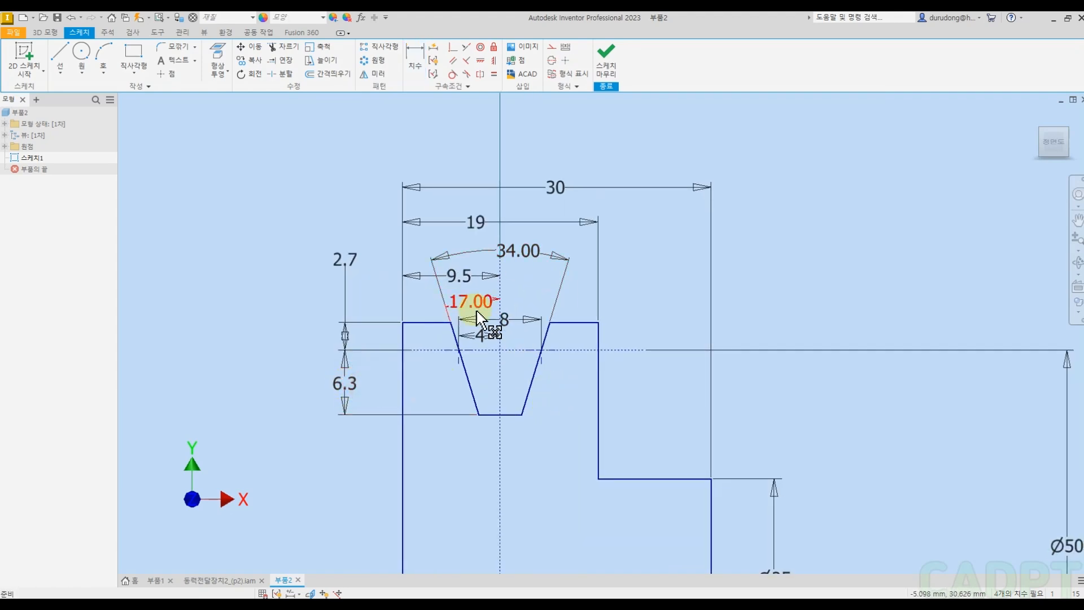
pyautogui.moveTo(627, 388); pyautogui.dragTo(563, 290, button='middle')
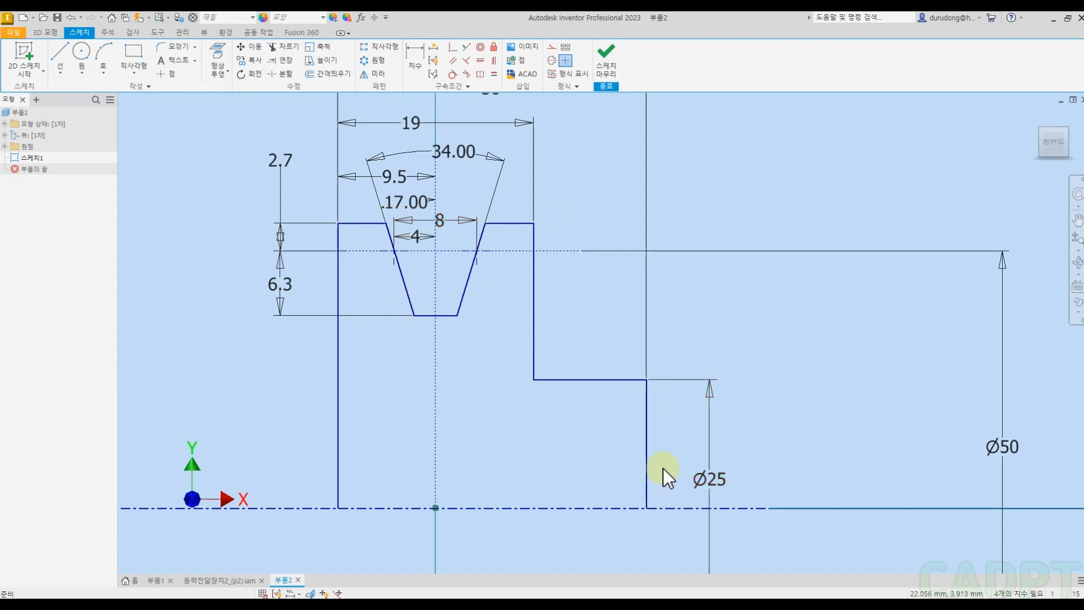
pyautogui.scroll(-3, 592, 452)
pyautogui.scroll(2, 621, 480)
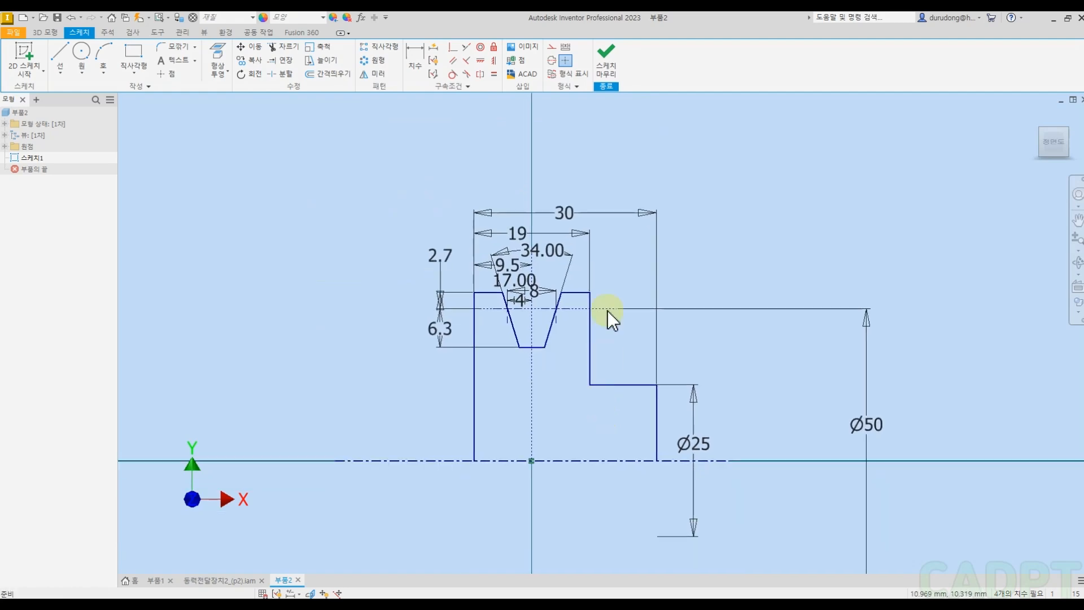
pyautogui.click(605, 65)
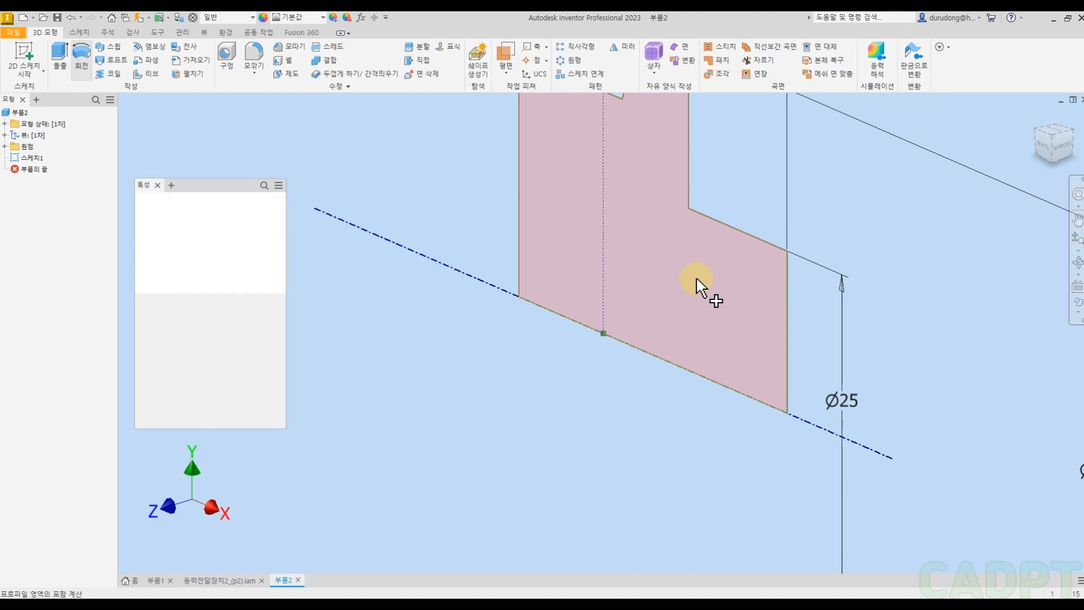
# Step: Revolve the closed pulley profile a full 360° about the horizontal centerline as a solid
pyautogui.click(626, 343)
pyautogui.scroll(-5, 678, 321)
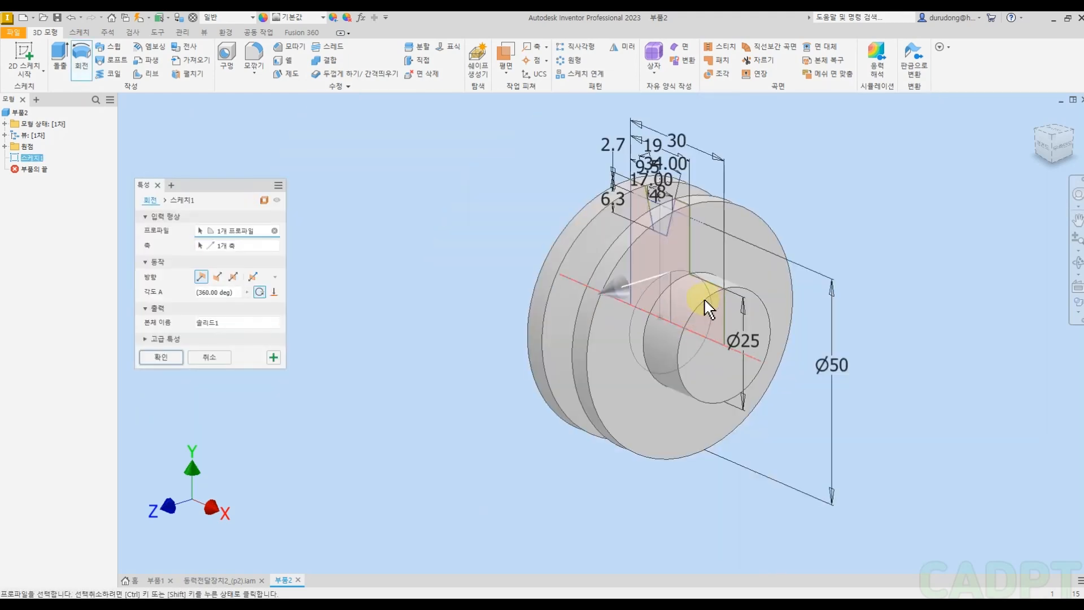
pyautogui.scroll(1, 606, 308)
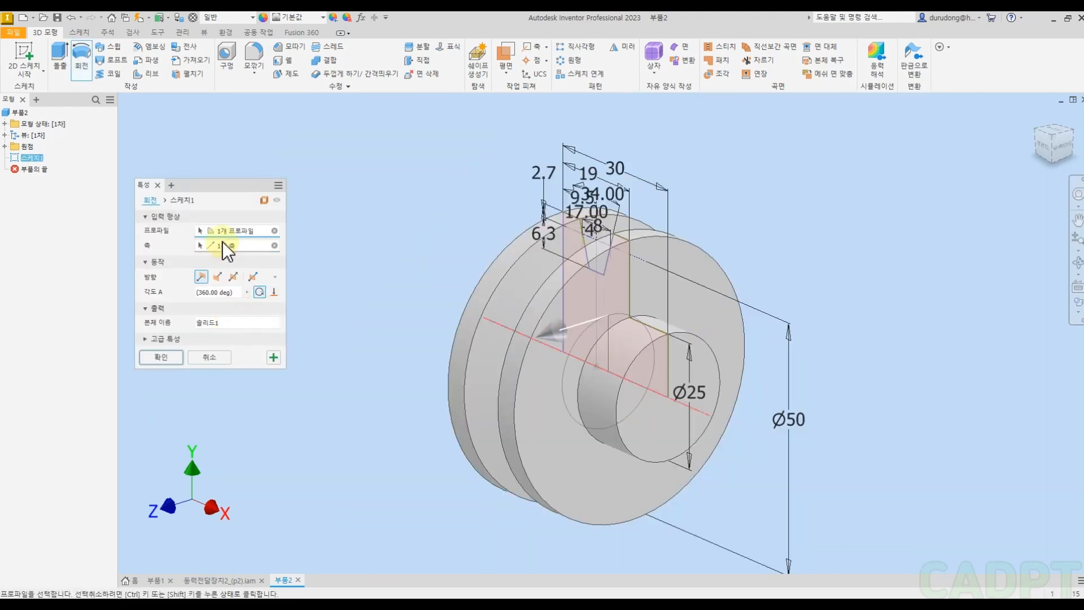
pyautogui.click(165, 358)
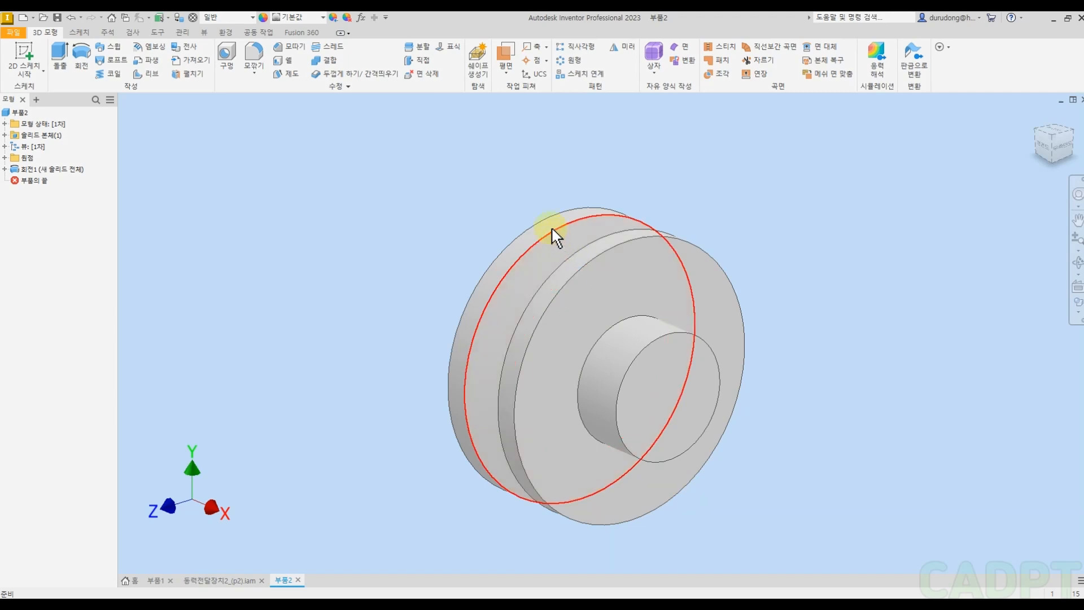
# Step: Redo the revolve from the sketch in surface mode and inspect its preview from different angles
pyautogui.click(385, 239)
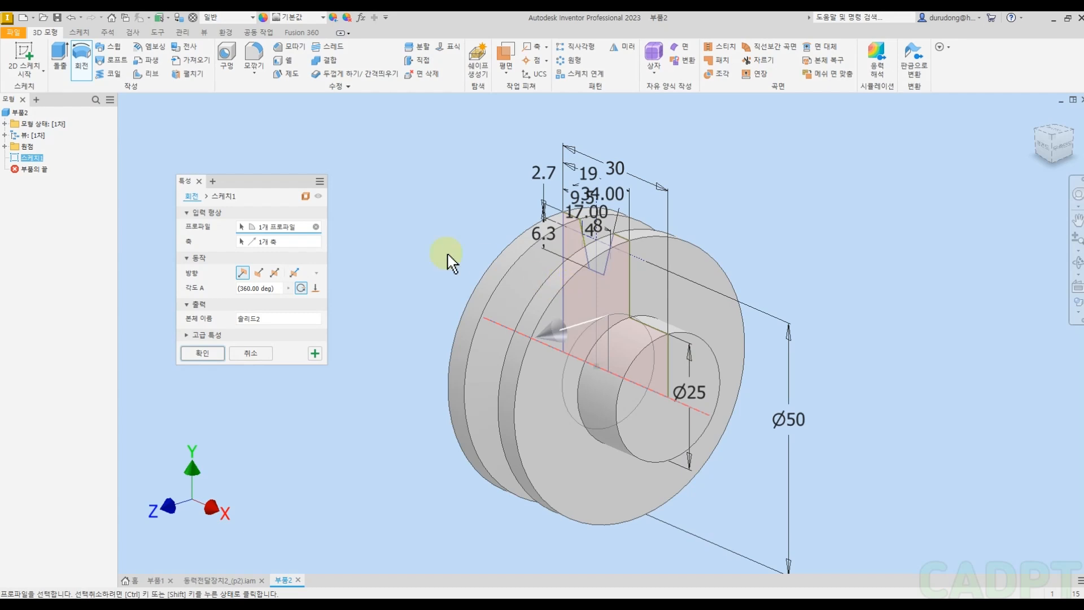
pyautogui.click(305, 196)
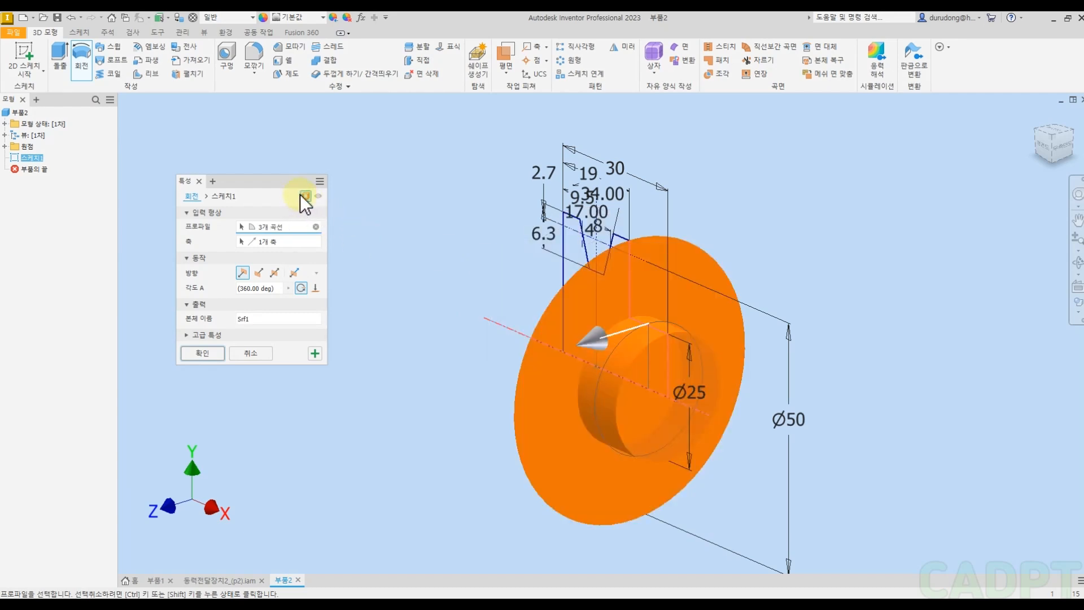
pyautogui.moveTo(508, 375)
pyautogui.keyDown('shift'); pyautogui.mouseDown(button='middle')
pyautogui.moveTo(576, 363)
pyautogui.moveTo(606, 371)
pyautogui.moveTo(520, 363)
pyautogui.moveTo(508, 387)
pyautogui.moveTo(493, 384)
pyautogui.moveTo(516, 367)
pyautogui.moveTo(571, 367)
pyautogui.mouseUp(button='middle'); pyautogui.keyUp('shift')
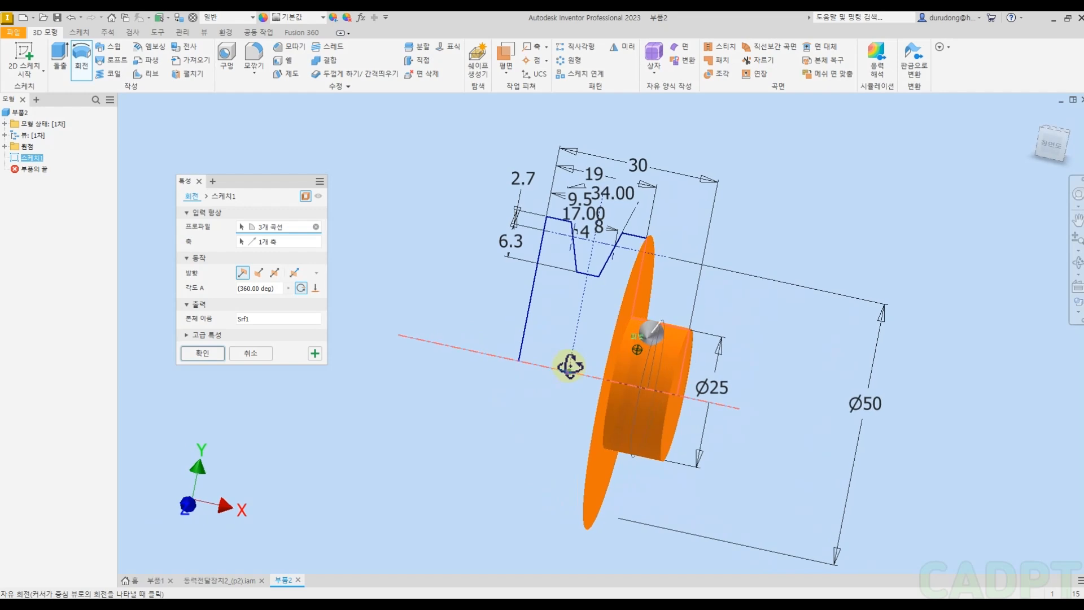
pyautogui.moveTo(527, 412)
pyautogui.keyDown('shift'); pyautogui.mouseDown(button='middle')
pyautogui.moveTo(564, 411)
pyautogui.moveTo(534, 427)
pyautogui.moveTo(486, 414)
pyautogui.moveTo(428, 425)
pyautogui.moveTo(433, 438)
pyautogui.moveTo(474, 416)
pyautogui.mouseUp(button='middle'); pyautogui.keyUp('shift')
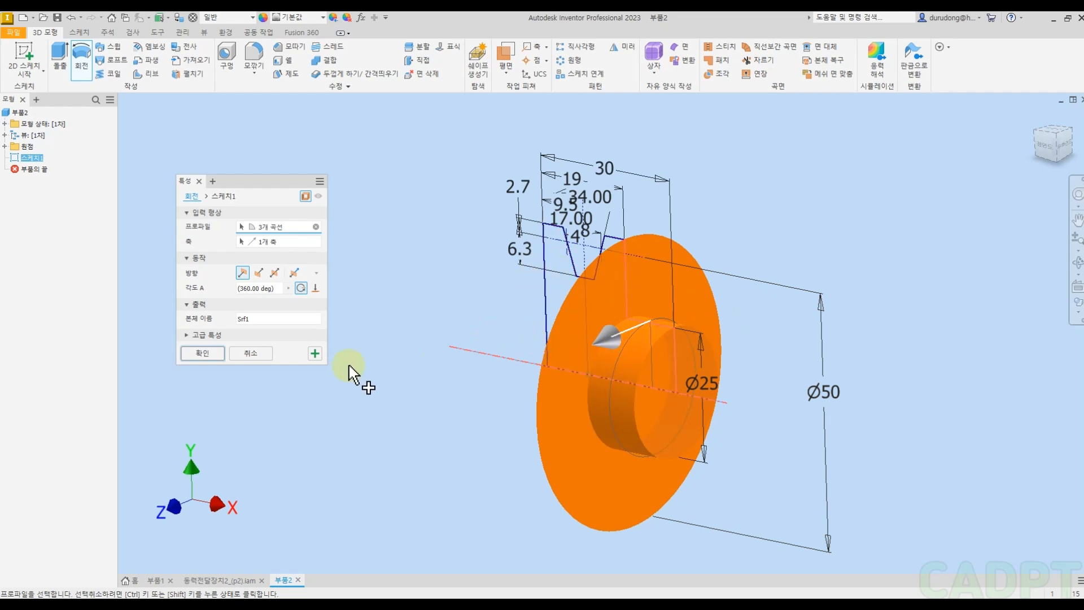
pyautogui.moveTo(280, 187); pyautogui.dragTo(314, 190)
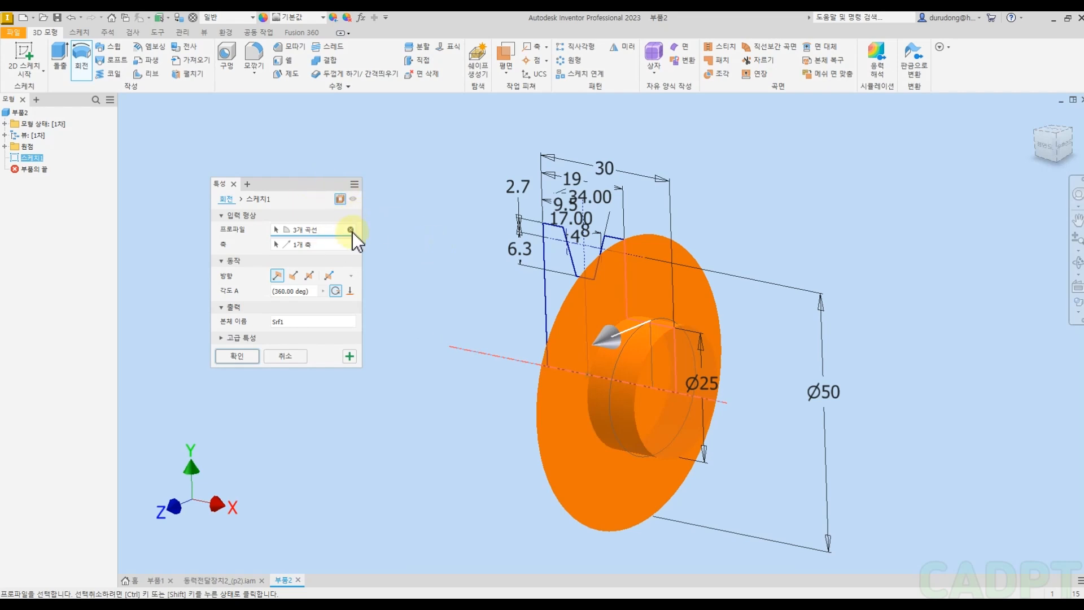
# Step: Turn off surface mode and revolve the pulley profile 360° about the centerline into a solid body
pyautogui.click(341, 201)
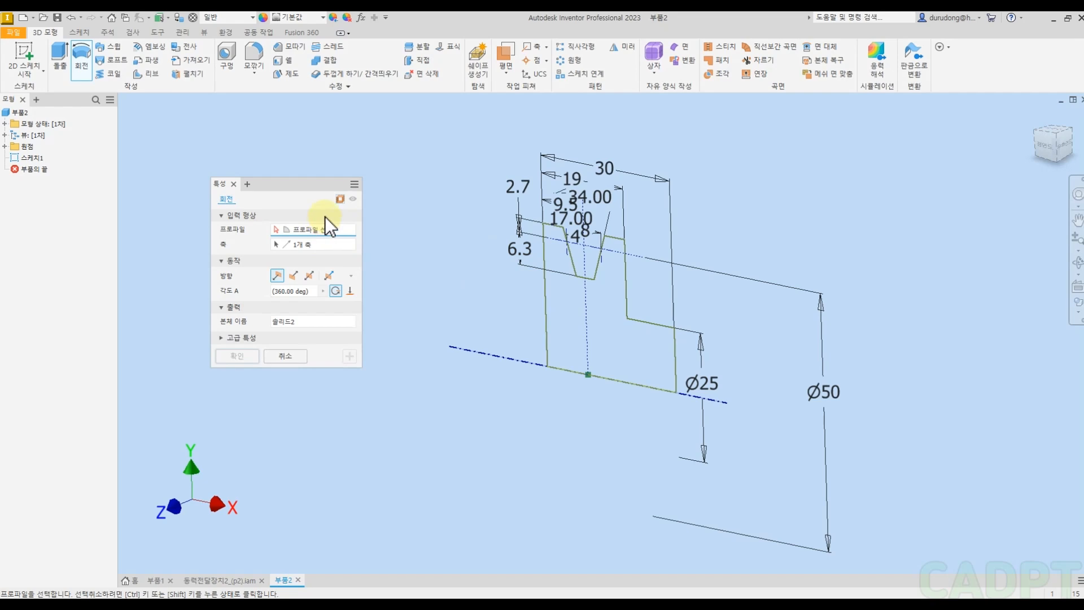
pyautogui.click(600, 337)
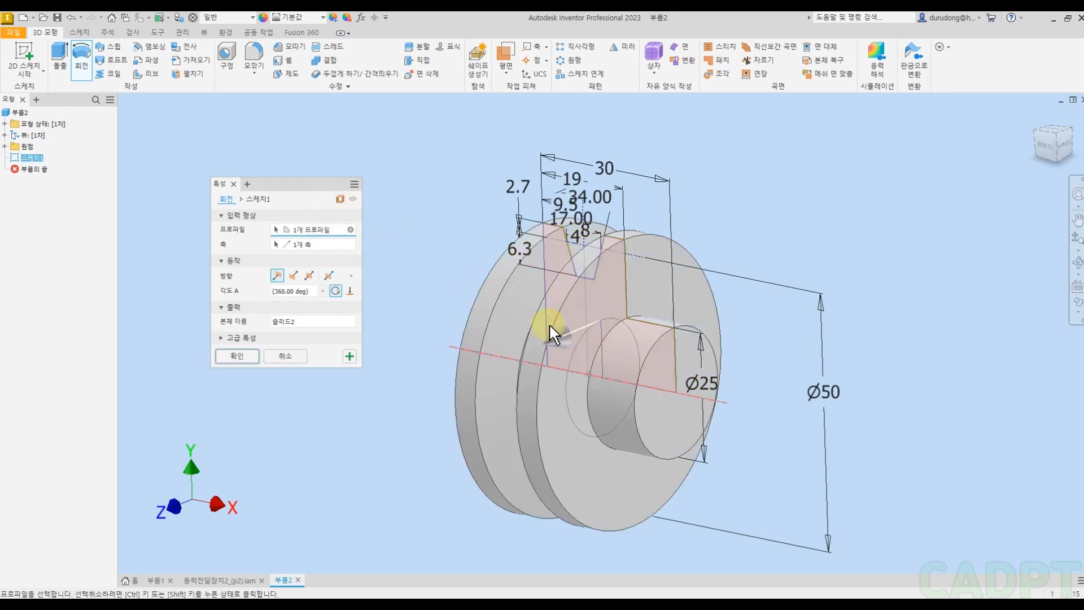
pyautogui.click(249, 358)
pyautogui.keyDown('shift'); pyautogui.moveTo(334, 378); pyautogui.dragTo(327, 315, button='middle'); pyautogui.keyUp('shift')
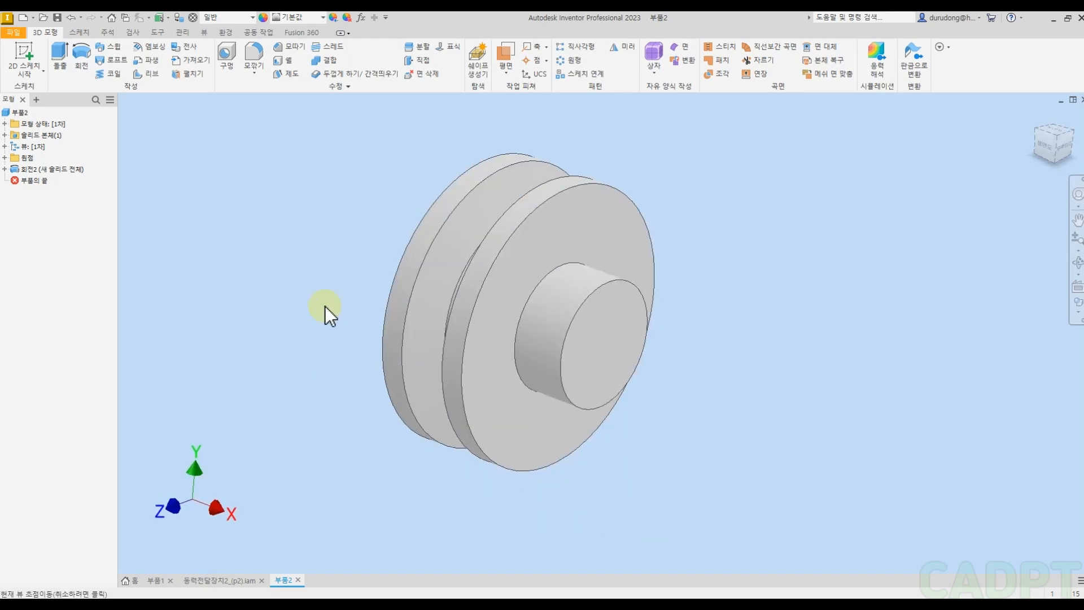
# Step: Start a sketch on the hub's end face, and switch to the pulley section in the AutoCAD drawing
pyautogui.click(18, 59)
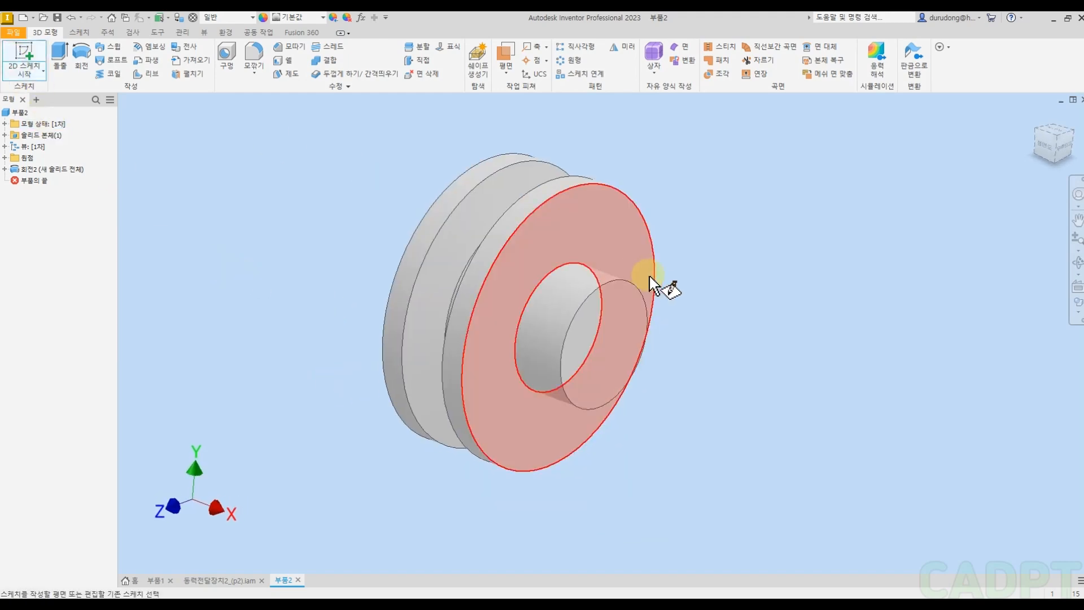
pyautogui.click(595, 337)
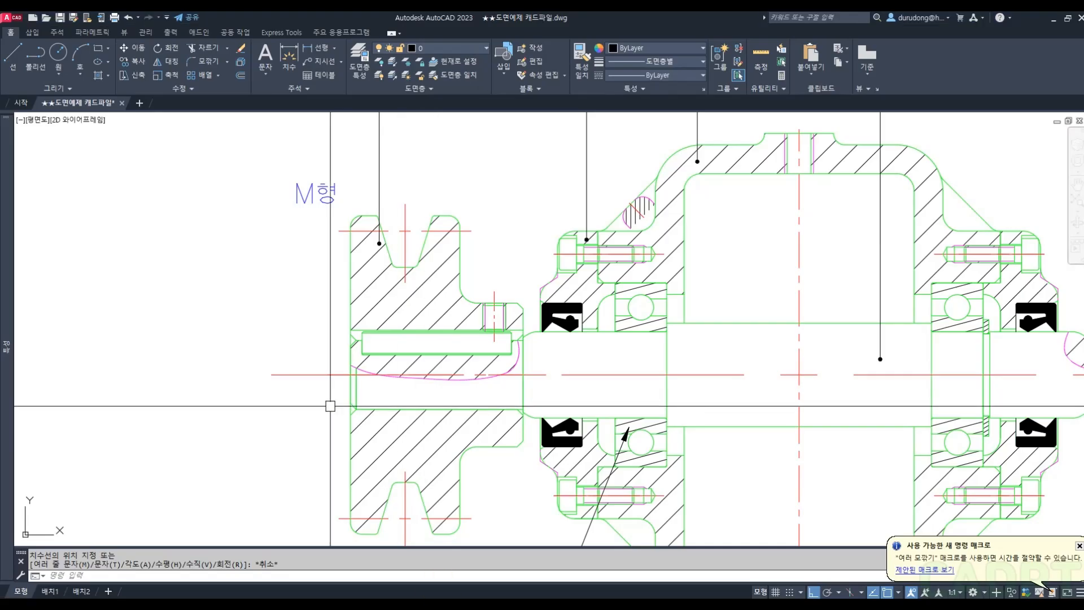
pyautogui.click(314, 399)
pyautogui.press('Escape')
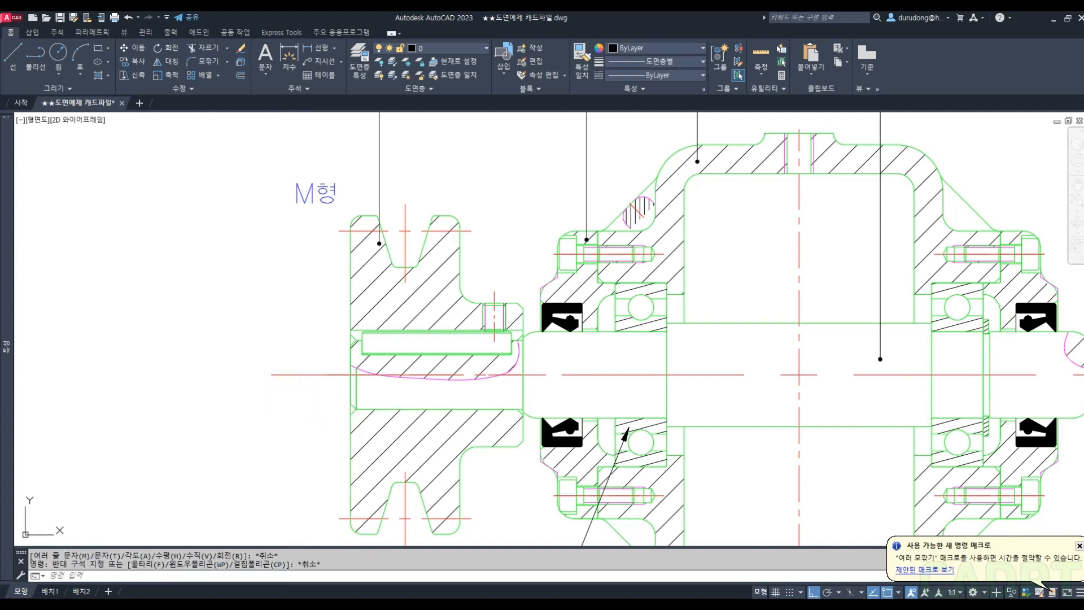
# Step: Measure the pulley bore's diameter in the section view with a linear dimension, without placing it, and examine the key area
pyautogui.press('Return')
pyautogui.click(356, 409)
pyautogui.scroll(3, 356, 408)
pyautogui.click(349, 276)
pyautogui.scroll(-1, 314, 281)
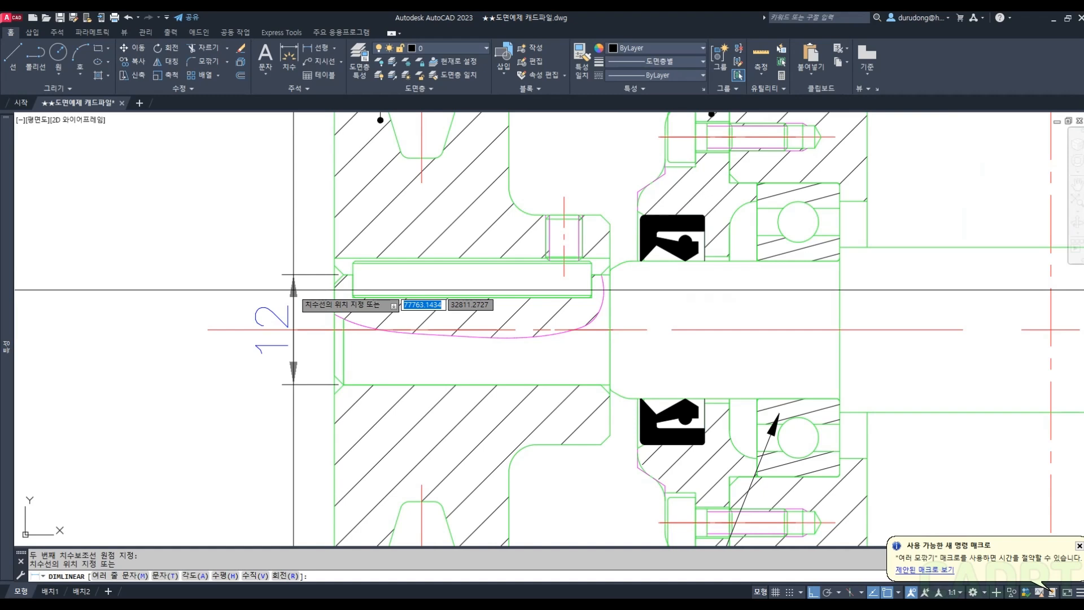
pyautogui.press('Escape')
pyautogui.moveTo(428, 315); pyautogui.dragTo(484, 344, button='middle')
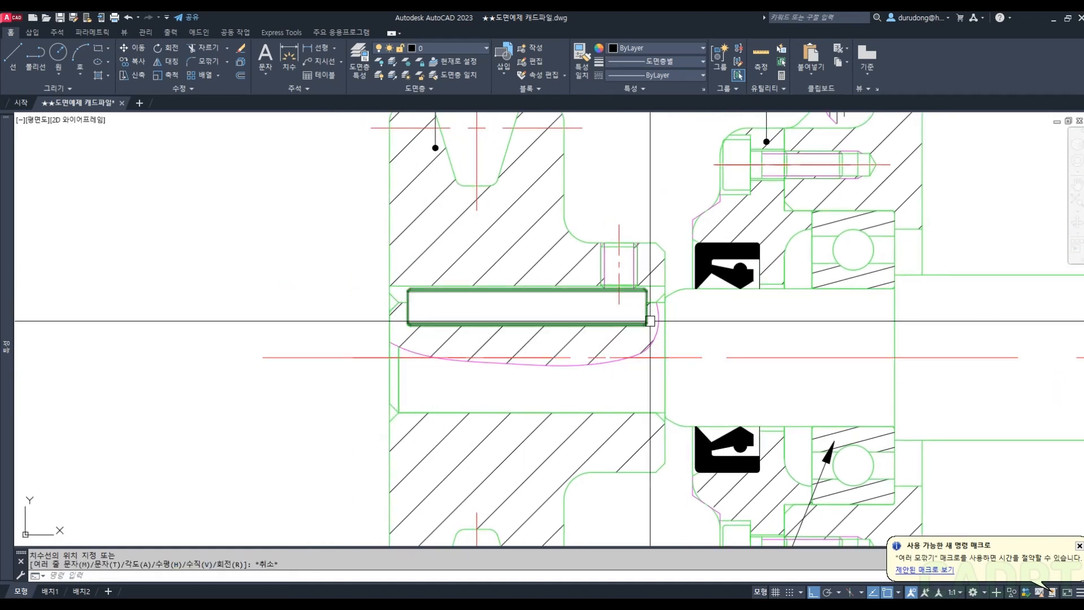
pyautogui.moveTo(458, 385); pyautogui.dragTo(525, 382, button='middle')
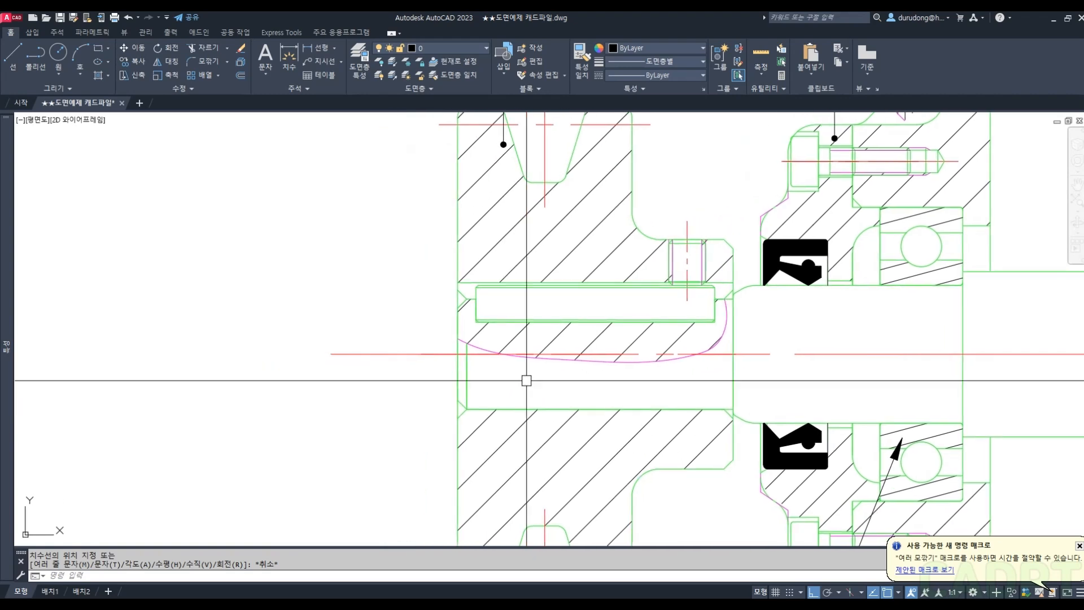
pyautogui.click(391, 310)
pyautogui.moveTo(391, 310); pyautogui.dragTo(345, 312, button='middle')
pyautogui.press('Escape')
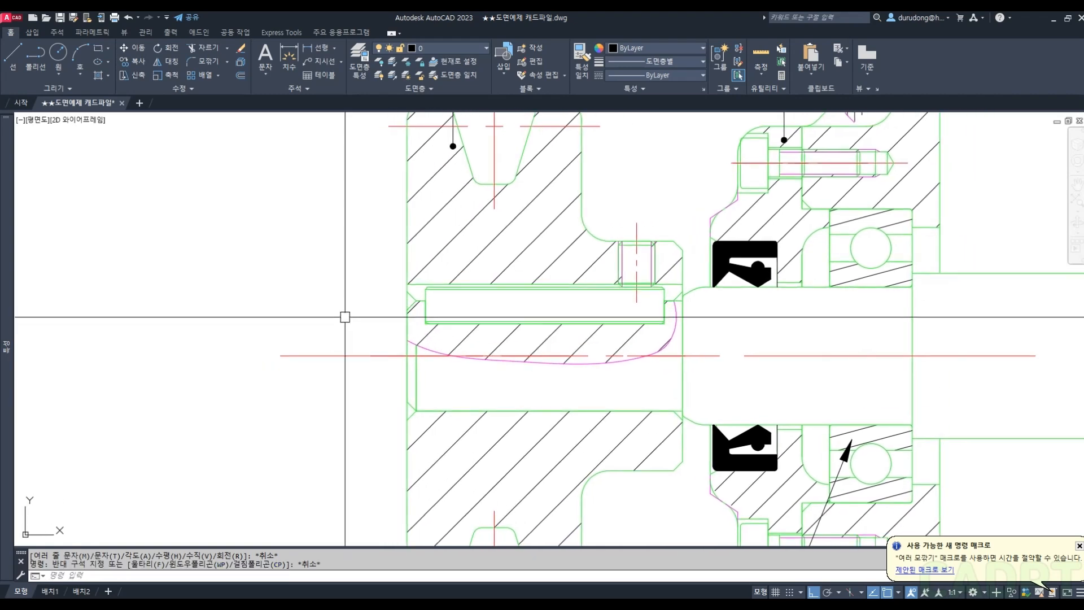
# Step: Switch to the KS standard PDF, go to page 10, and look up t2 for the width 4 parallel keyway
pyautogui.hotkey('alt', 'Tab')
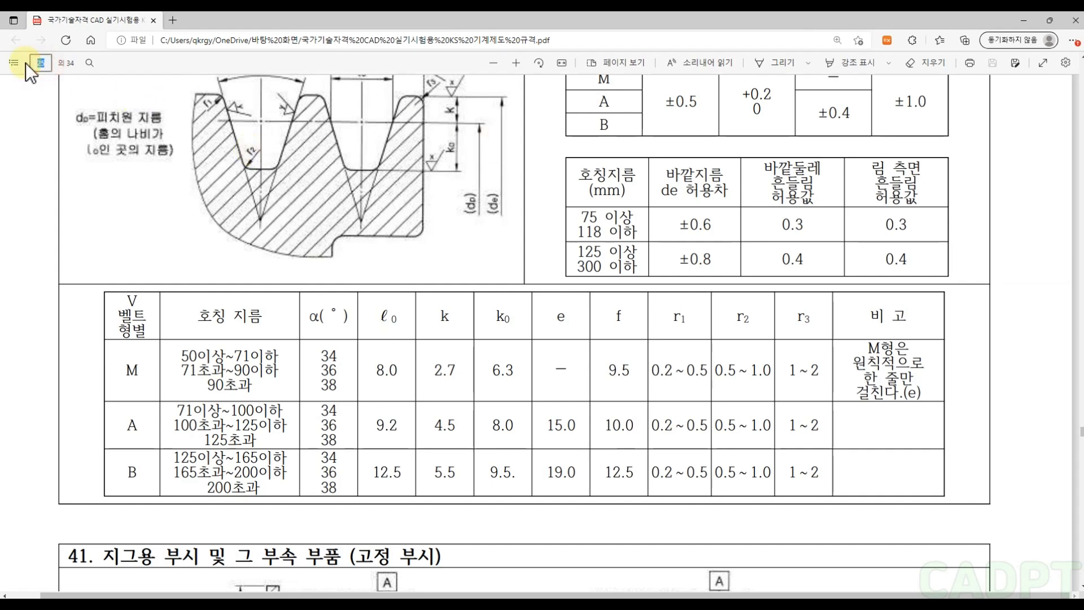
pyautogui.write('10')
pyautogui.press('Return')
pyautogui.scroll(-5, 656, 318)
pyautogui.scroll(-8, 656, 317)
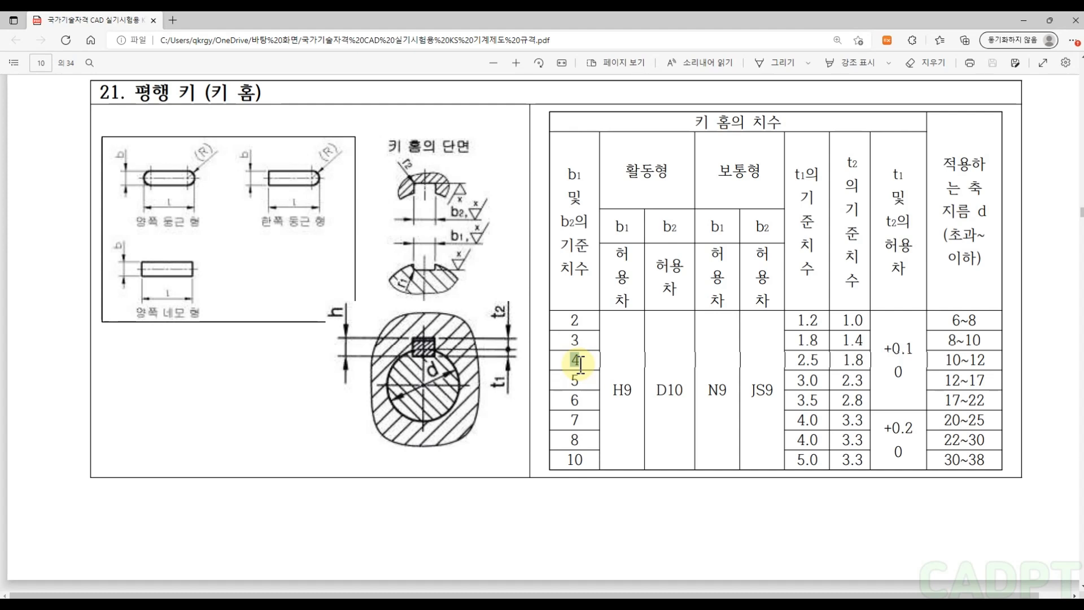
pyautogui.moveTo(579, 364); pyautogui.dragTo(579, 358)
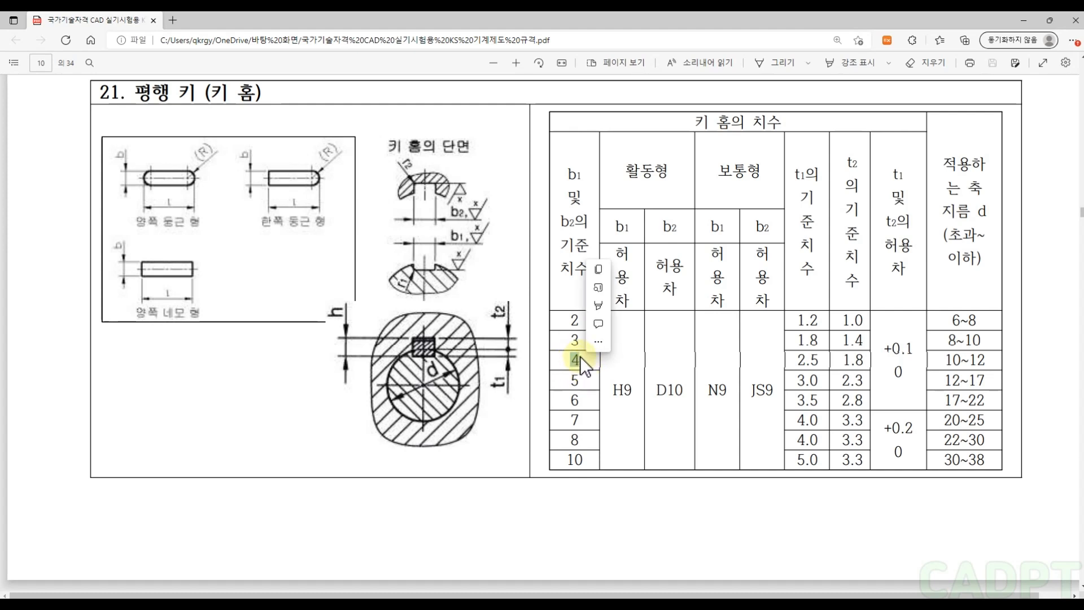
pyautogui.click(580, 358)
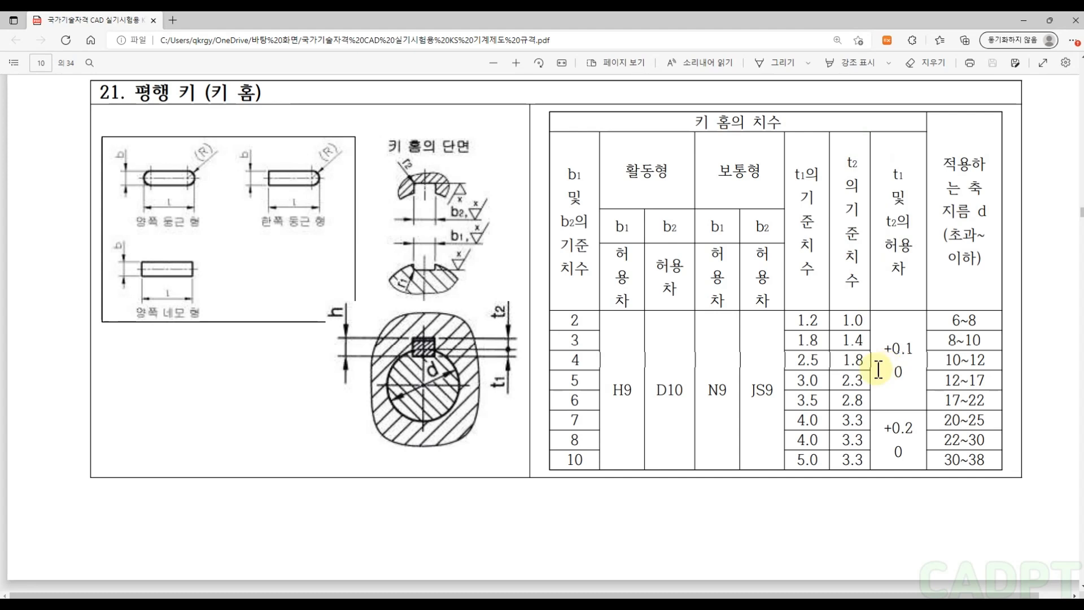
pyautogui.moveTo(840, 360); pyautogui.dragTo(862, 365)
pyautogui.click(858, 359)
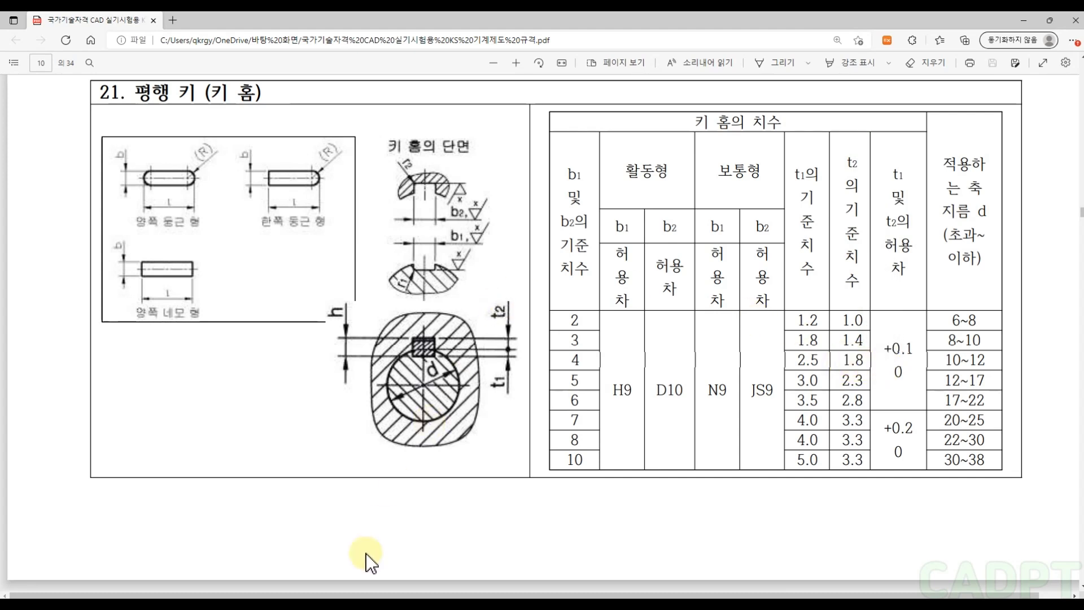
# Step: Switch to Inventor and draw a 12 mm diameter bore circle centred on the hub's end face
pyautogui.hotkey('alt', 'Tab')
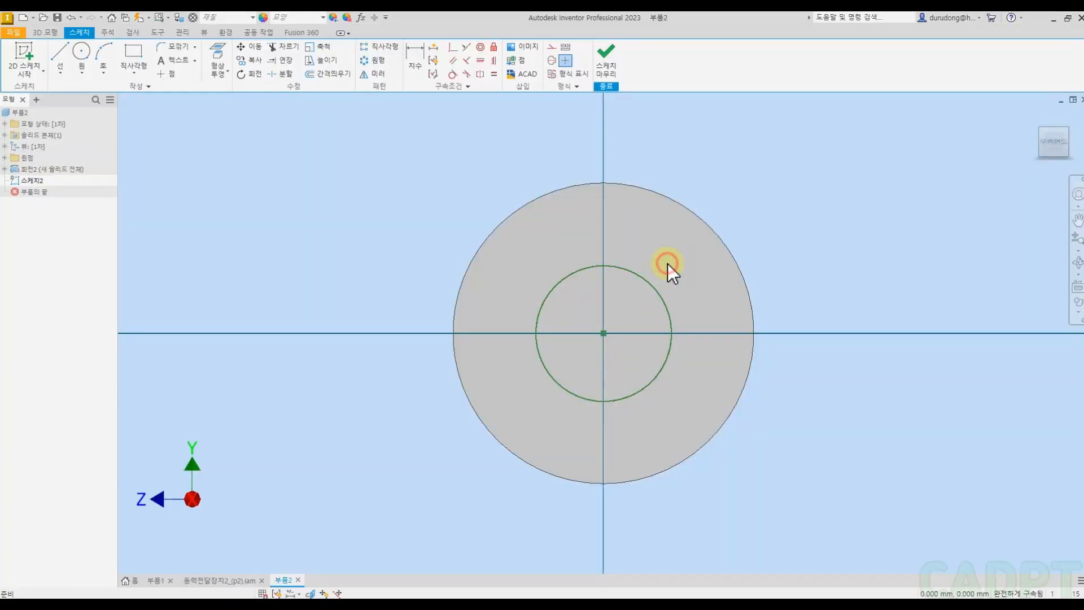
pyautogui.click(83, 53)
pyautogui.scroll(3, 616, 344)
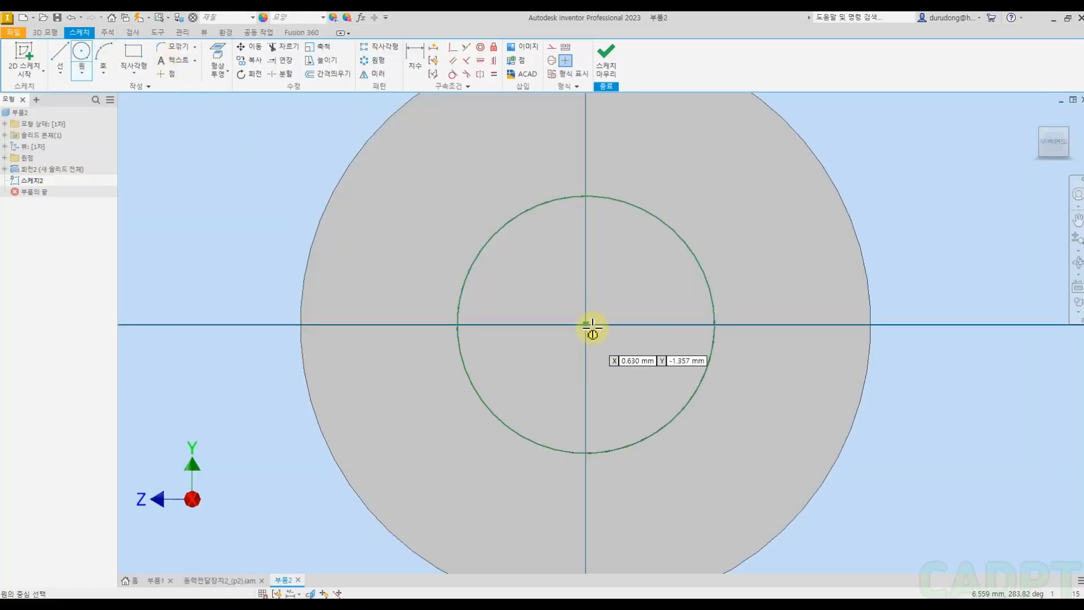
pyautogui.click(587, 326)
pyautogui.write('12')
pyautogui.press('Return')
pyautogui.press('Return')
# Step: Draw a keyway rectangle overlapping the upper part of the bore circle and set its width to 4 mm
pyautogui.click(553, 240)
pyautogui.click(603, 286)
pyautogui.press('Escape')
pyautogui.press('d')
pyautogui.click(573, 245)
pyautogui.click(567, 224)
pyautogui.write('4')
pyautogui.press('Return')
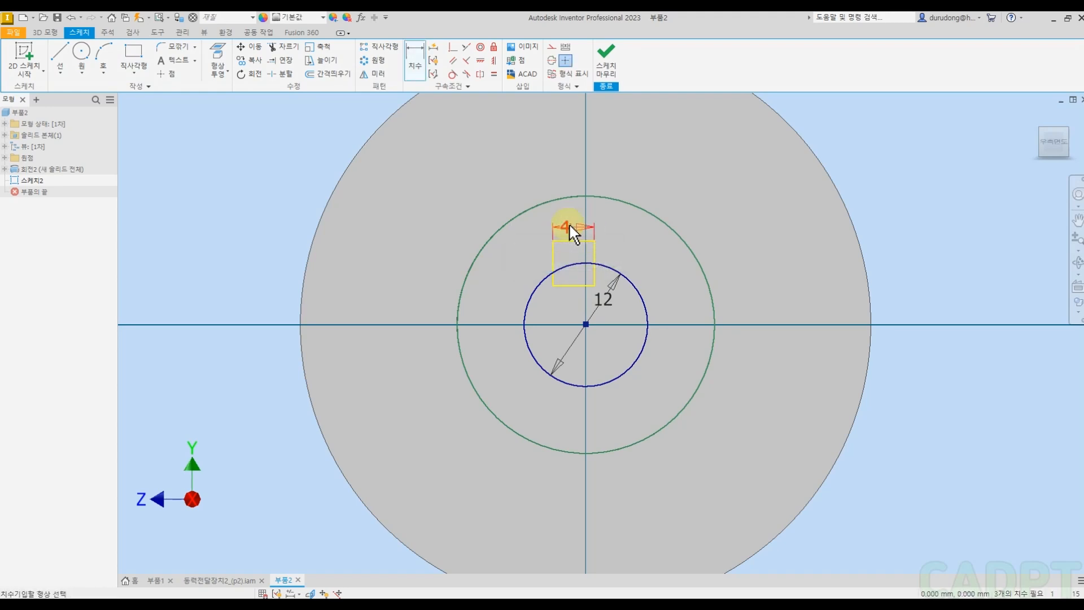
pyautogui.press('Escape')
pyautogui.scroll(3, 571, 231)
pyautogui.moveTo(557, 229); pyautogui.dragTo(563, 202)
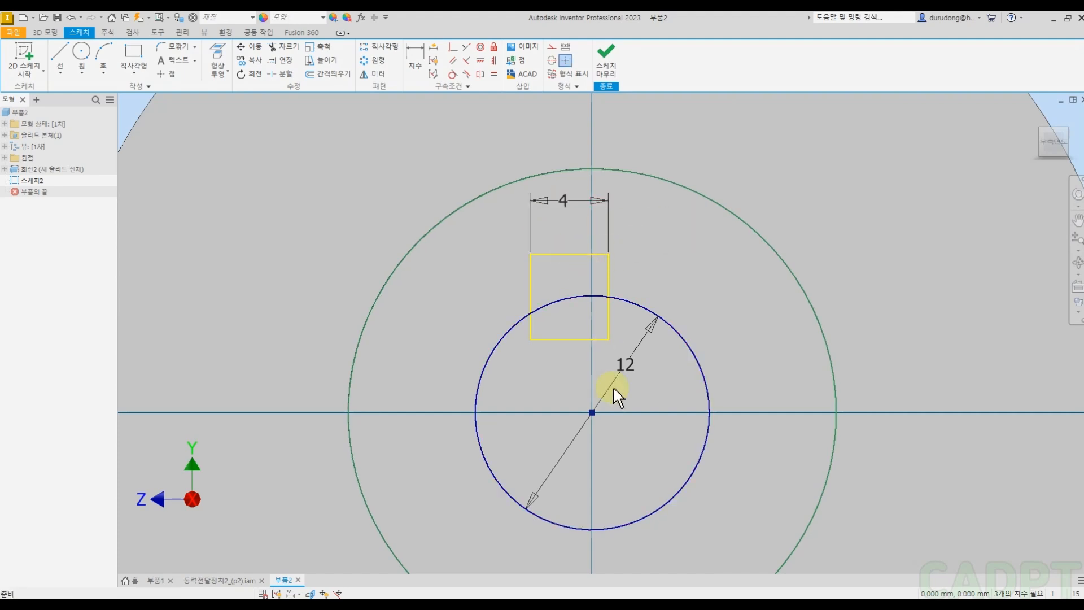
# Step: Constrain the midpoint of the keyway rectangle's upper edge vertically to the bore circle's center
pyautogui.click(493, 60)
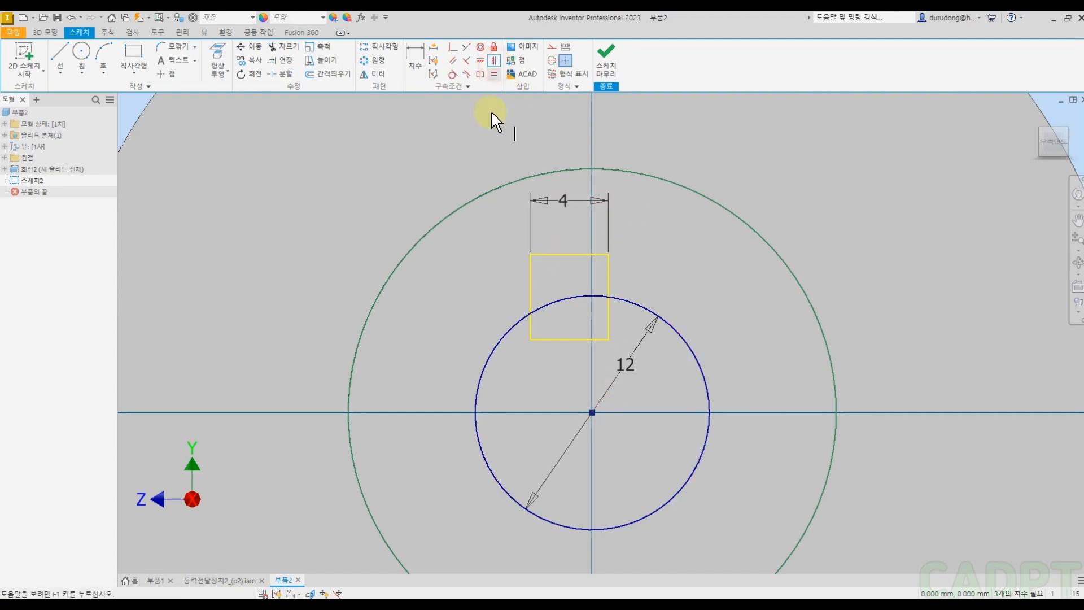
pyautogui.click(569, 253)
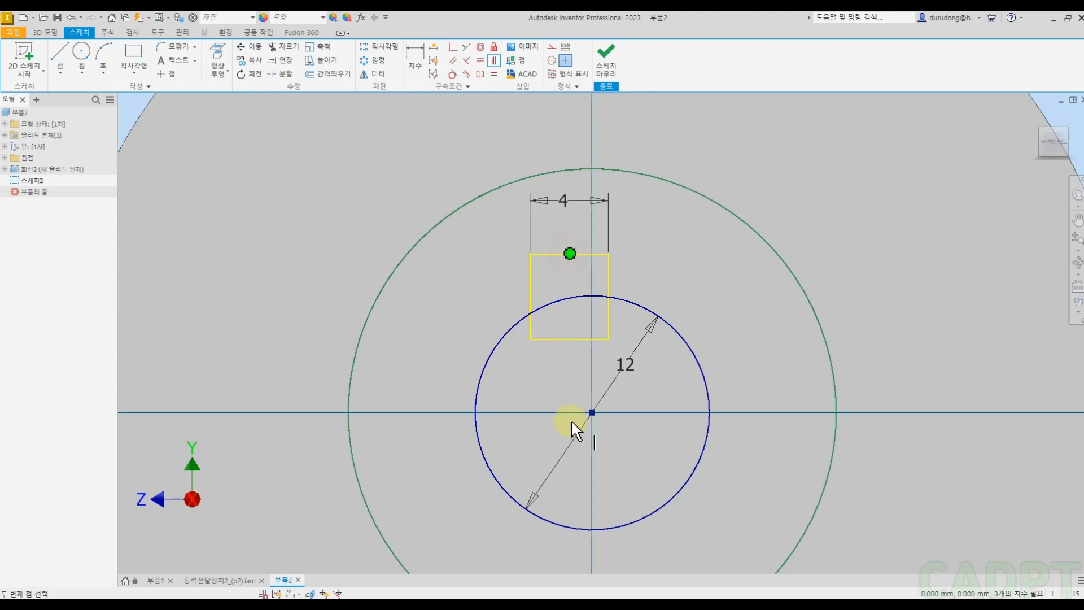
pyautogui.click(592, 412)
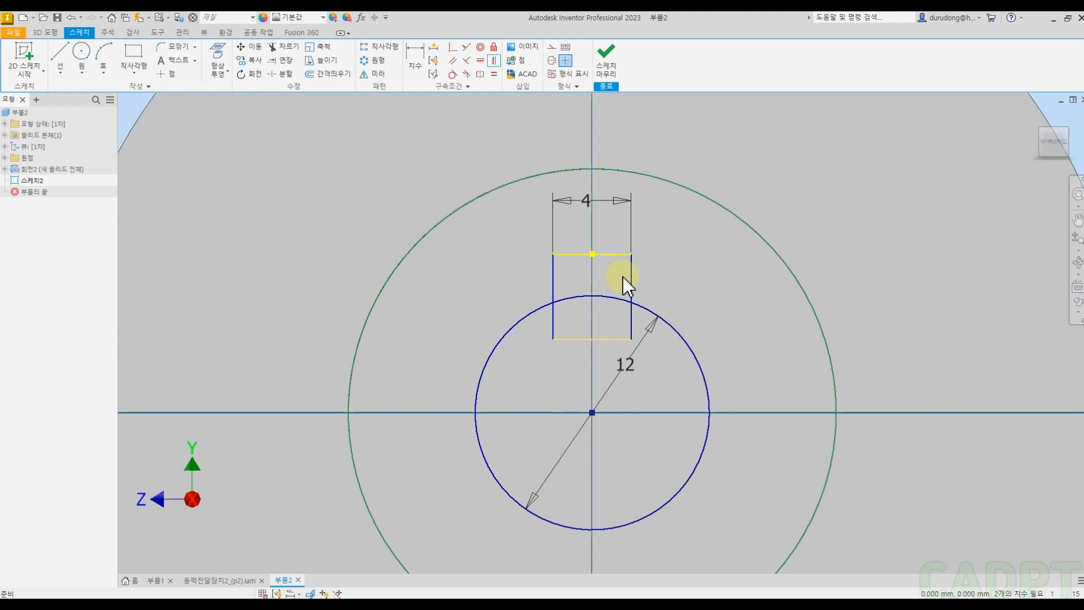
# Step: Dimension the distance from the keyway's upper edge to the lowest point of the bore circle as 13.8 mm
pyautogui.click(622, 254)
pyautogui.moveTo(643, 359); pyautogui.dragTo(619, 310, button='middle')
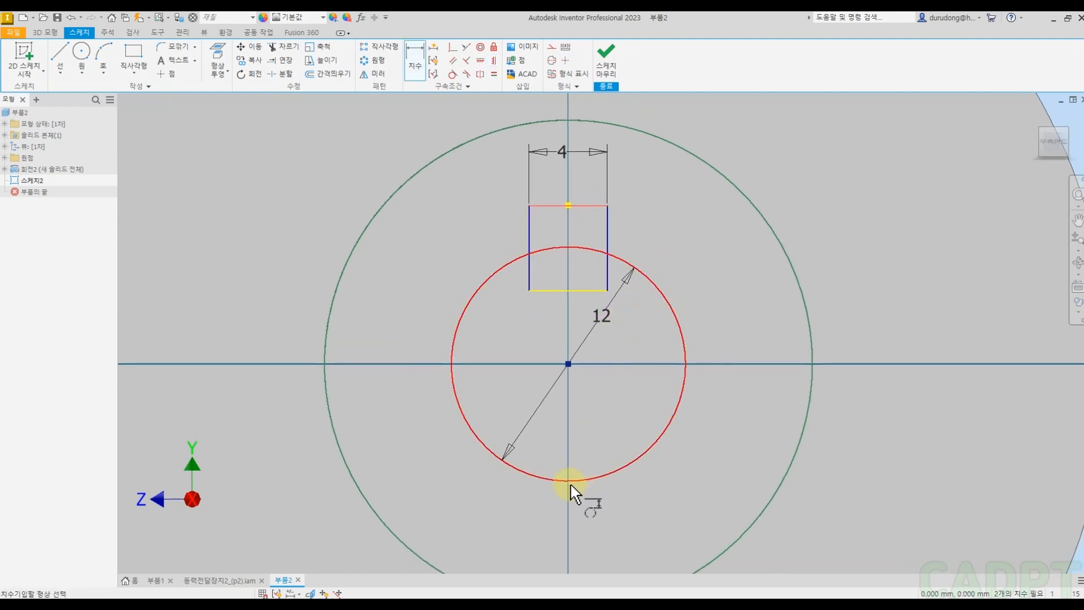
pyautogui.click(570, 483)
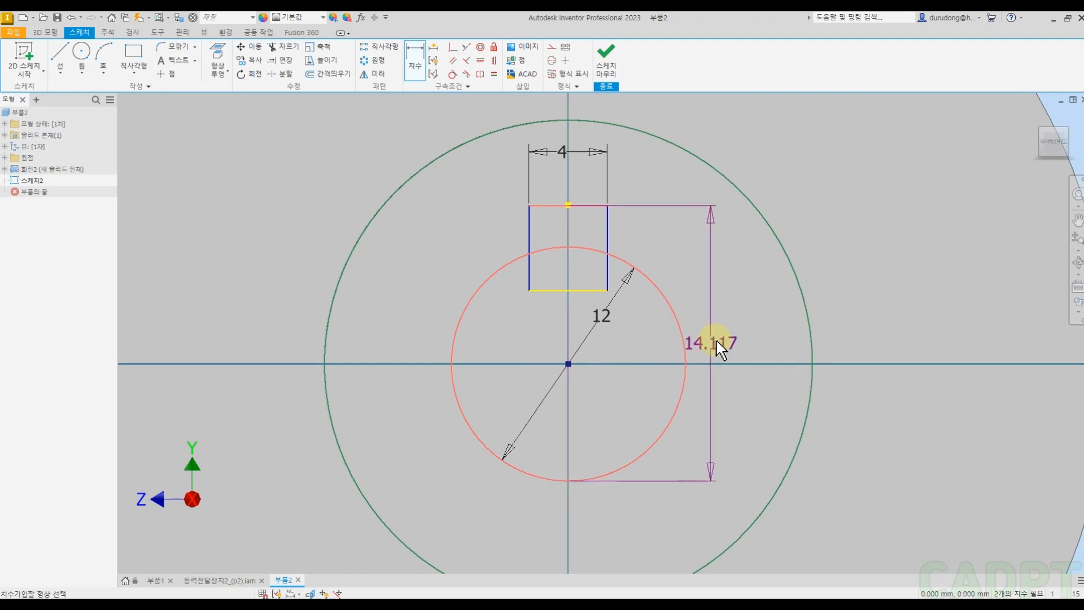
pyautogui.click(737, 343)
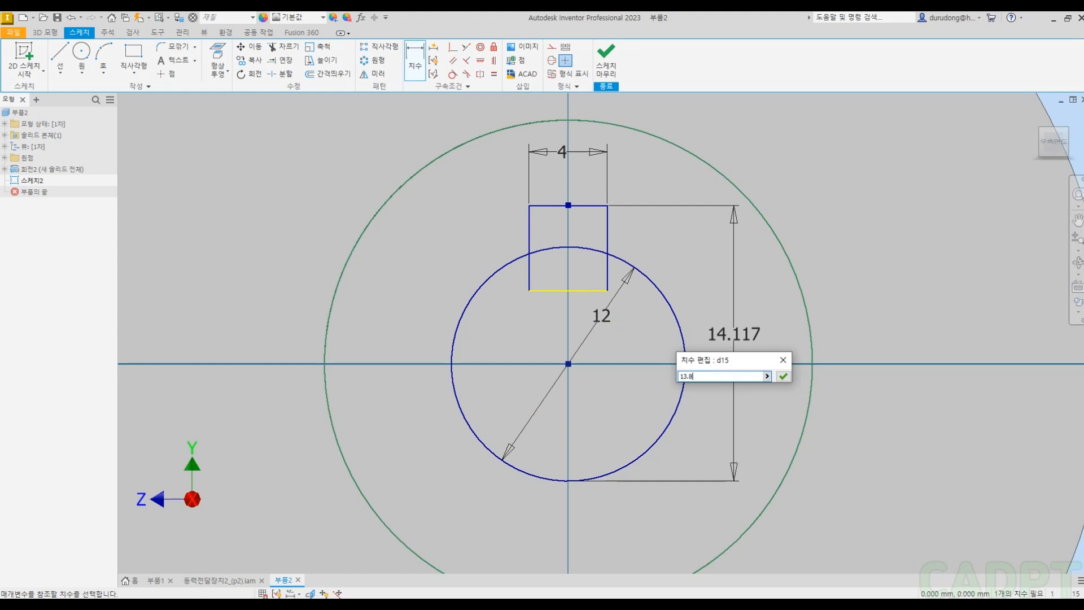
pyautogui.press('Return')
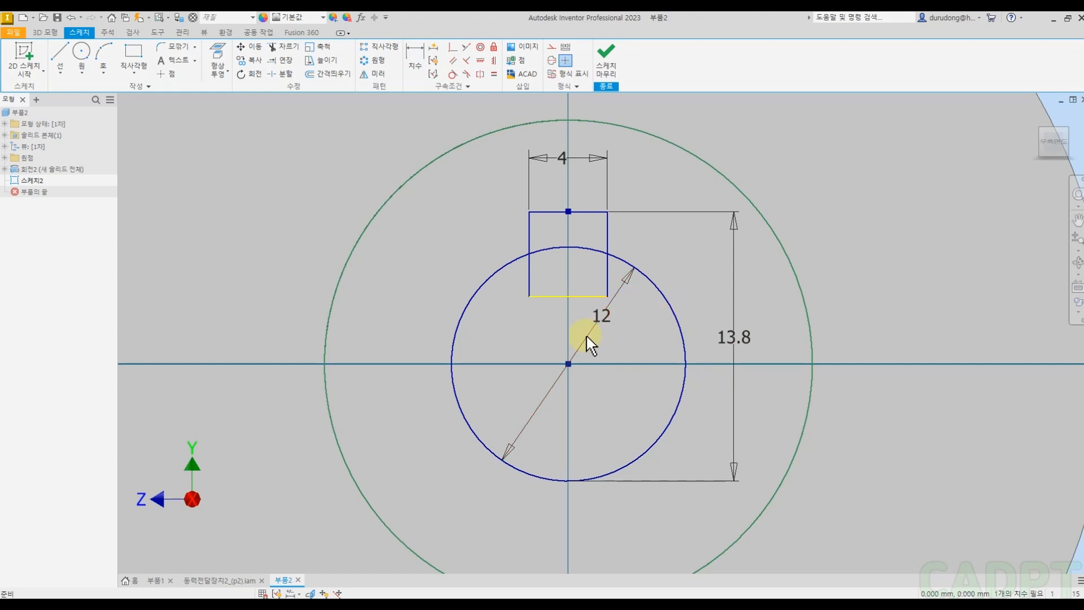
# Step: Raise the keyway rectangle's lower edge inside the bore circle and dimension the rectangle's height as 4 mm
pyautogui.moveTo(574, 298); pyautogui.dragTo(578, 286)
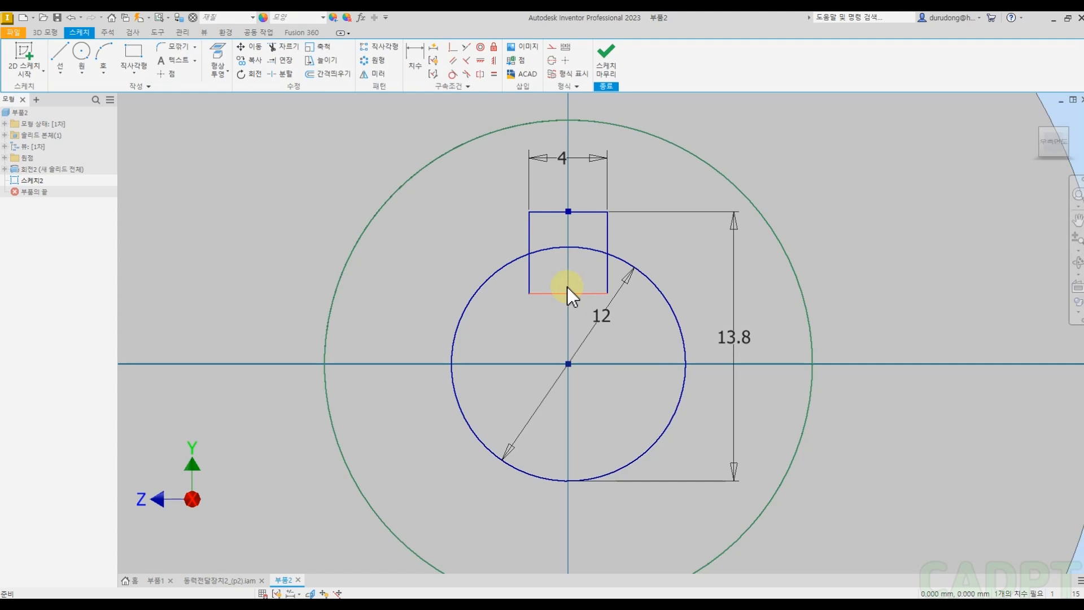
pyautogui.click(593, 294)
pyautogui.press('d')
pyautogui.click(529, 236)
pyautogui.click(476, 256)
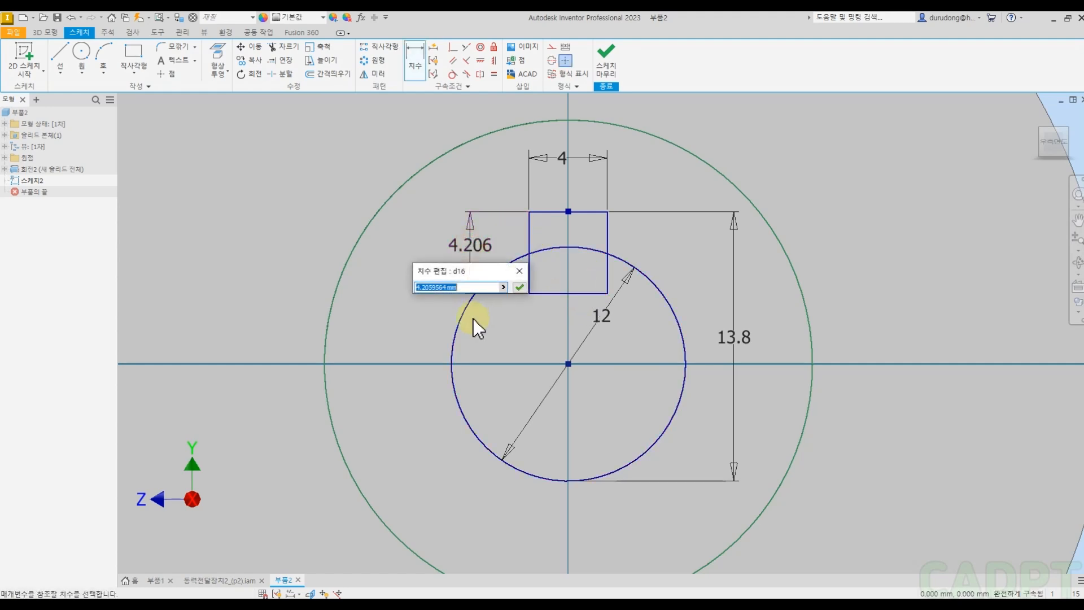
pyautogui.write('4')
pyautogui.press('Return')
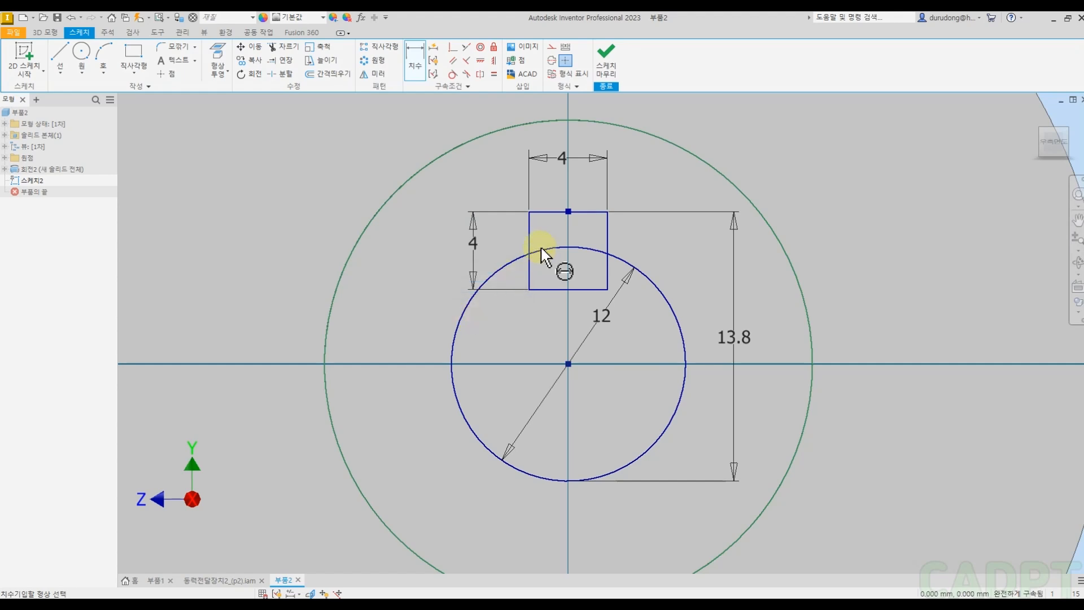
pyautogui.press('Escape')
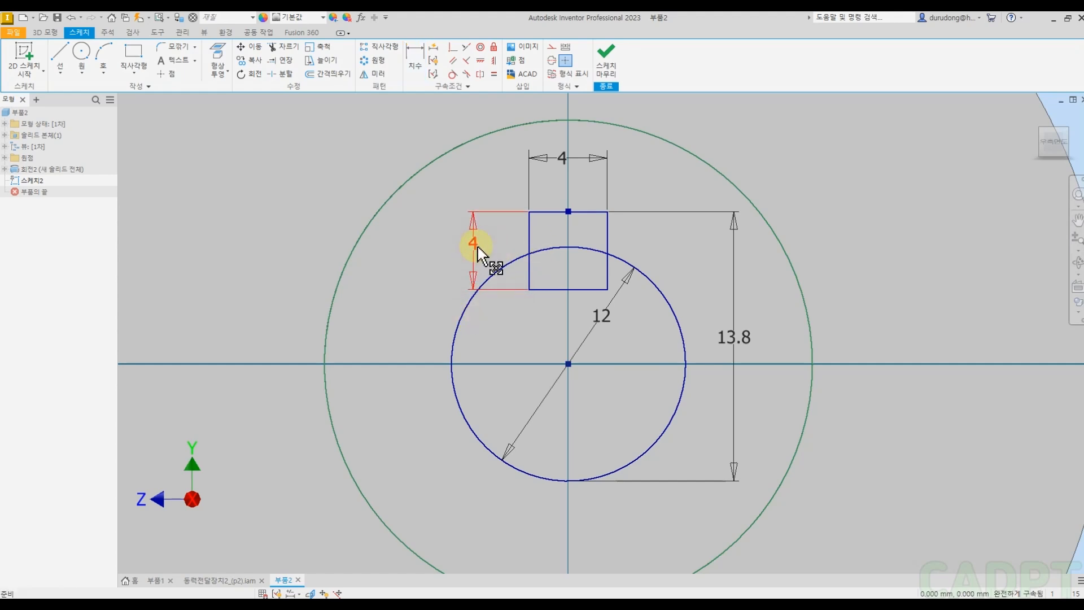
# Step: Delete the keyway rectangle's height dimension and finish the sketch
pyautogui.scroll(6, 477, 246)
pyautogui.scroll(-5, 478, 247)
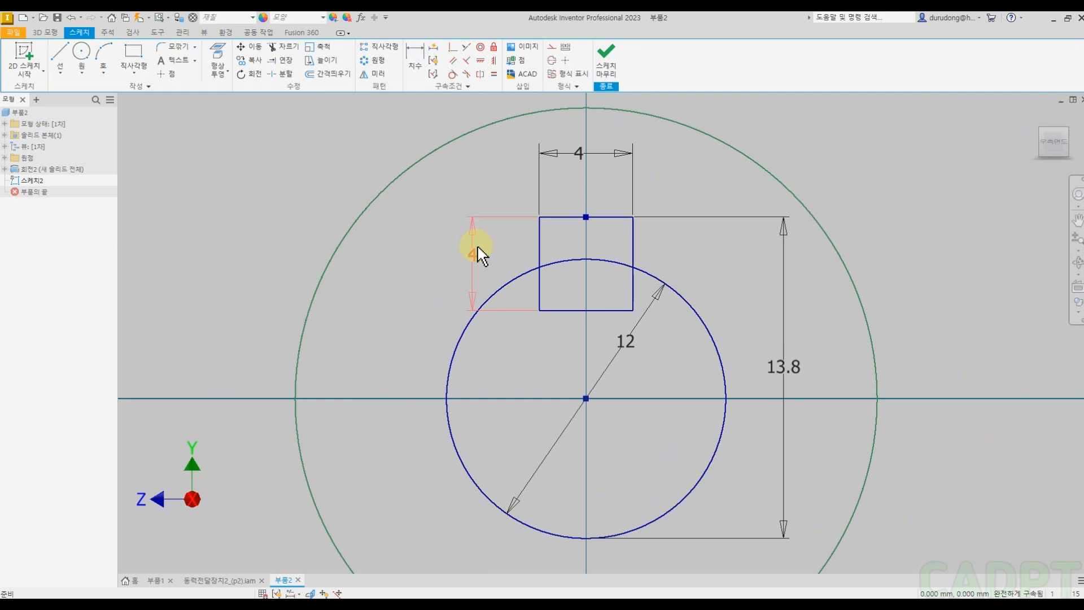
pyautogui.click(478, 257)
pyautogui.press('Delete')
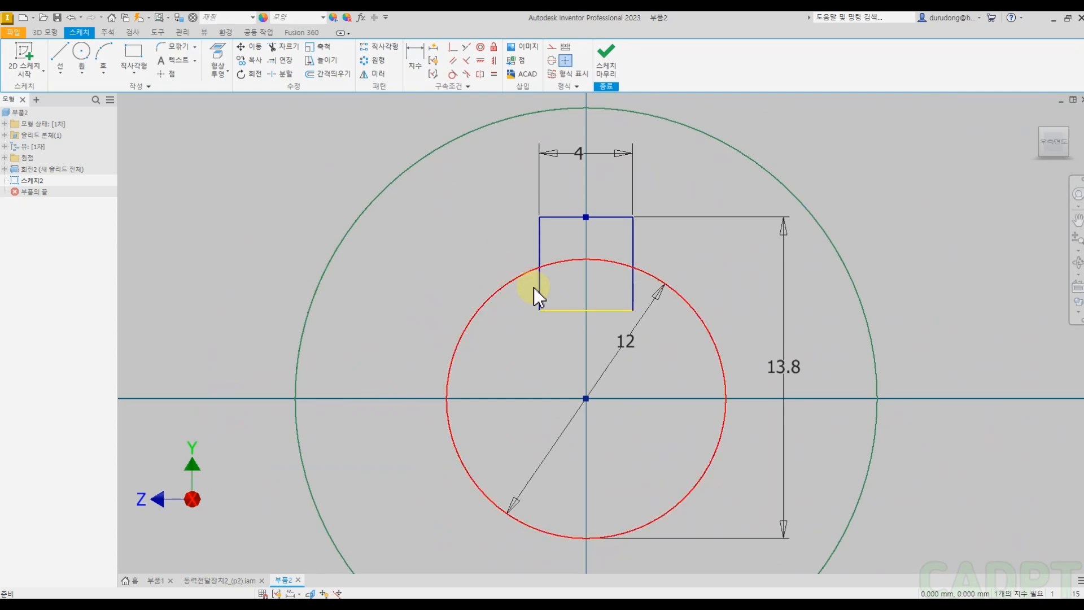
pyautogui.moveTo(598, 299)
pyautogui.mouseDown(button='middle')
pyautogui.moveTo(585, 284)
pyautogui.moveTo(560, 317)
pyautogui.mouseUp(button='middle')
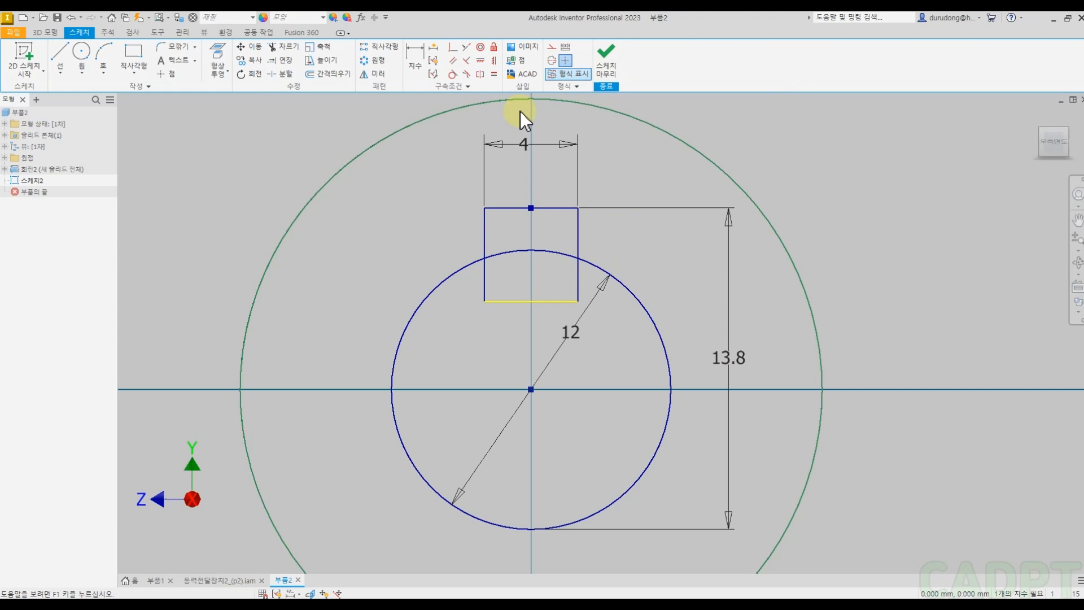
pyautogui.click(610, 73)
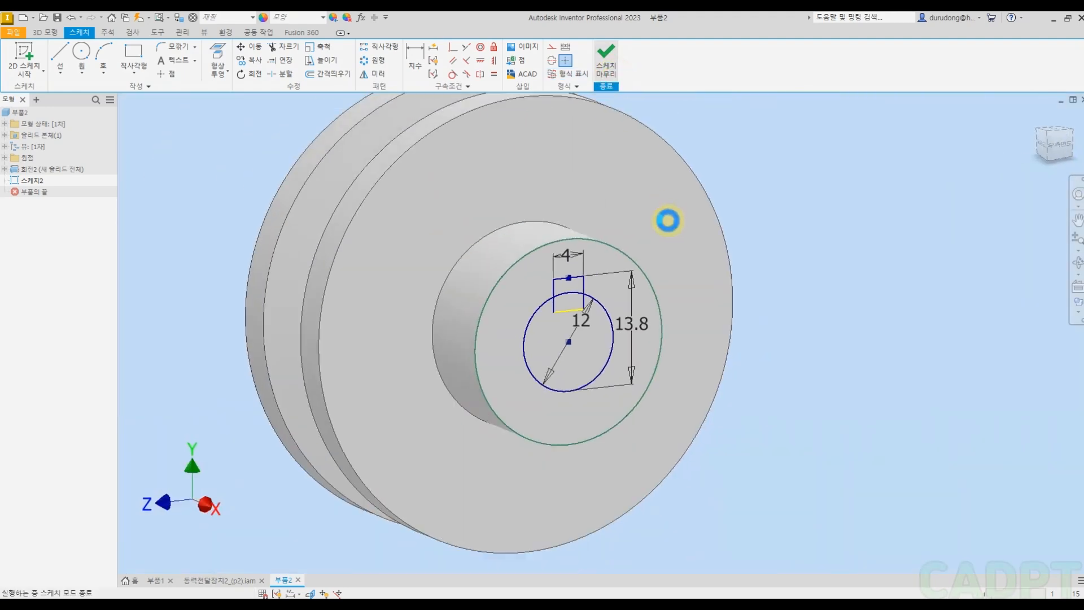
pyautogui.click(60, 63)
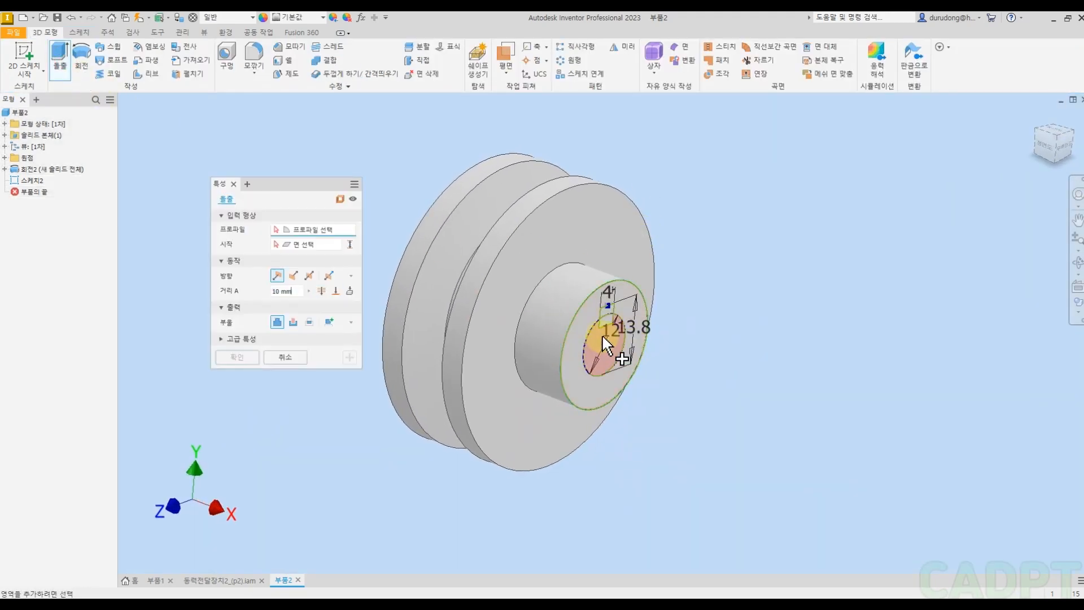
pyautogui.scroll(-5, 603, 335)
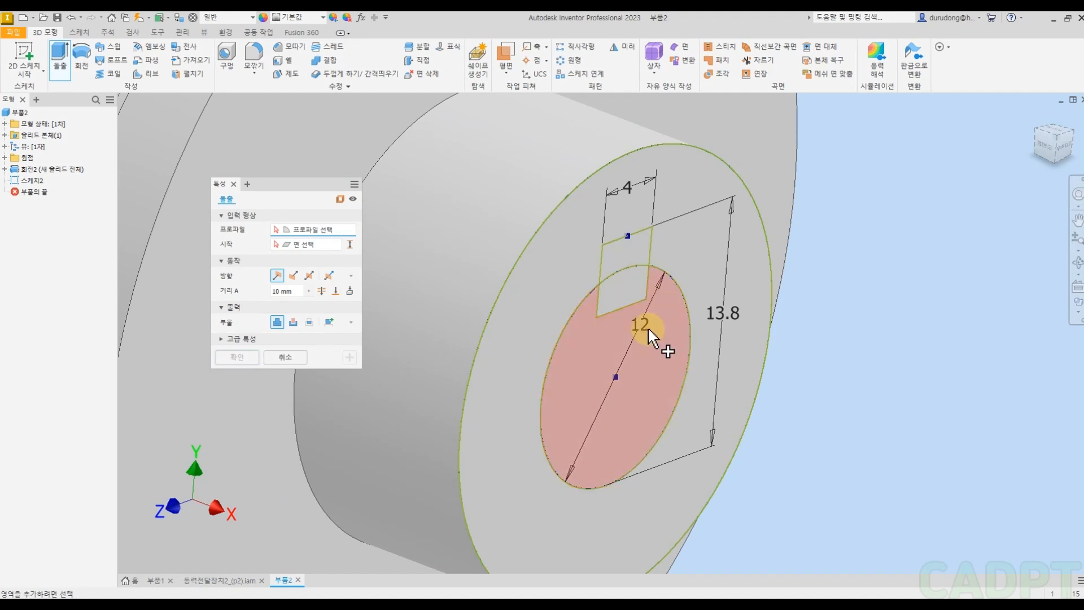
pyautogui.click(609, 345)
pyautogui.click(628, 292)
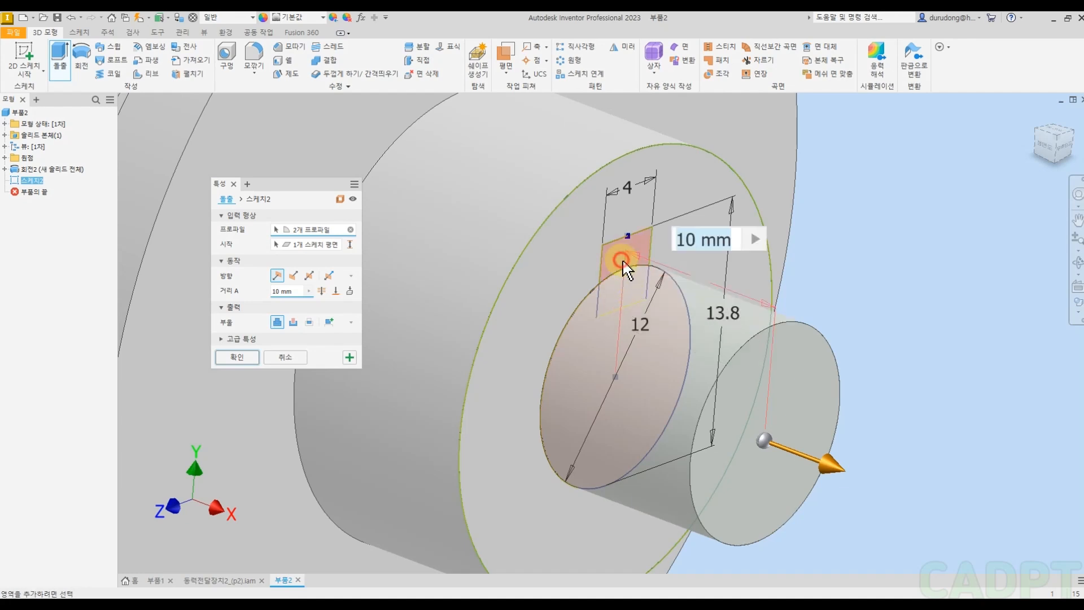
pyautogui.click(621, 254)
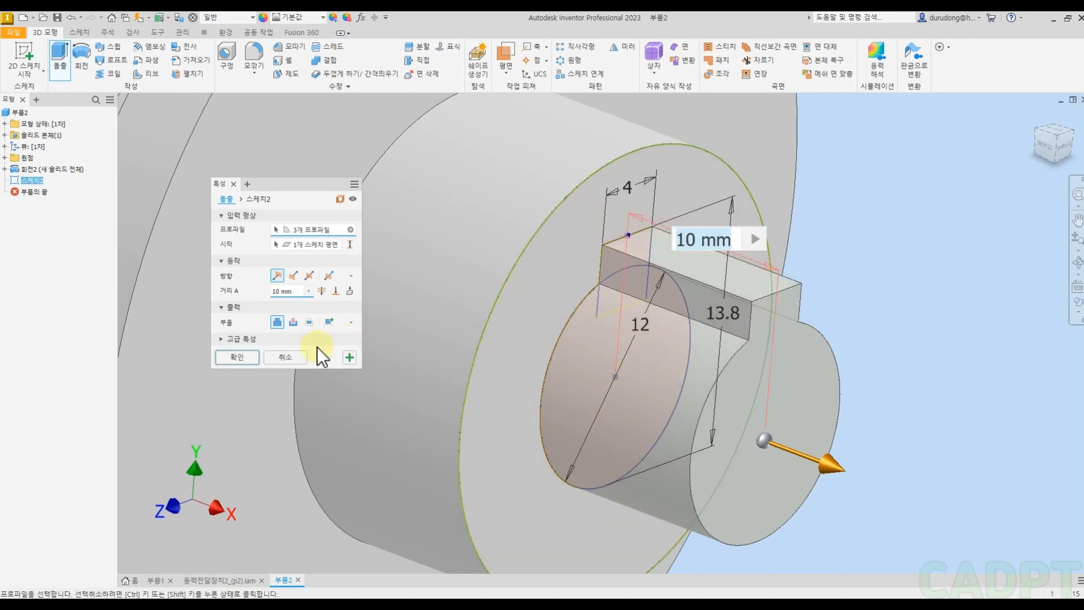
pyautogui.click(297, 356)
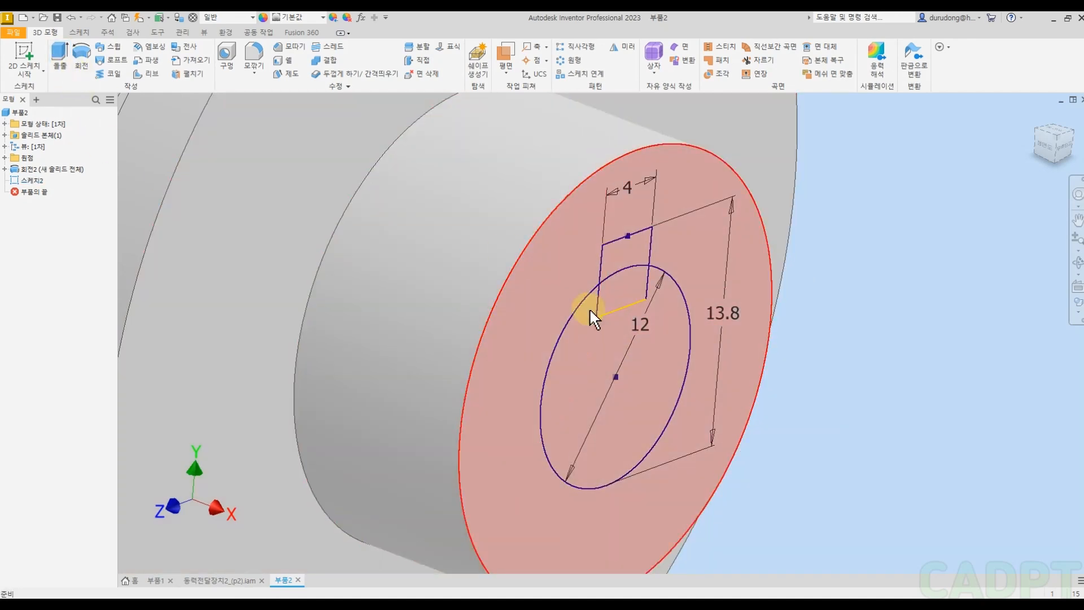
# Step: Start an extrusion using the 12 mm bore circle and the whole keyway rectangle as profiles
pyautogui.click(59, 56)
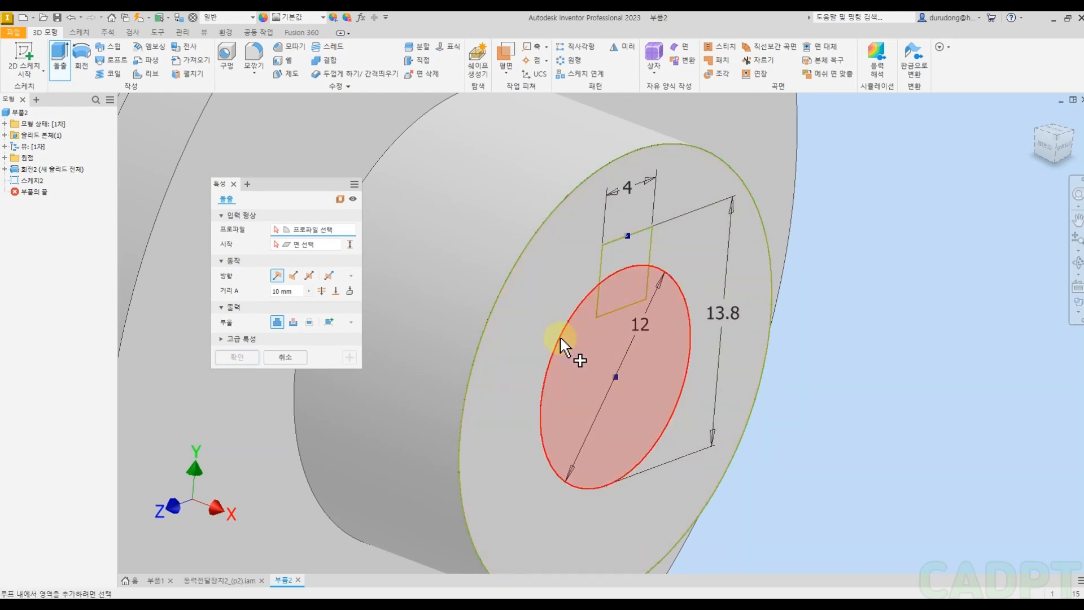
pyautogui.moveTo(578, 357)
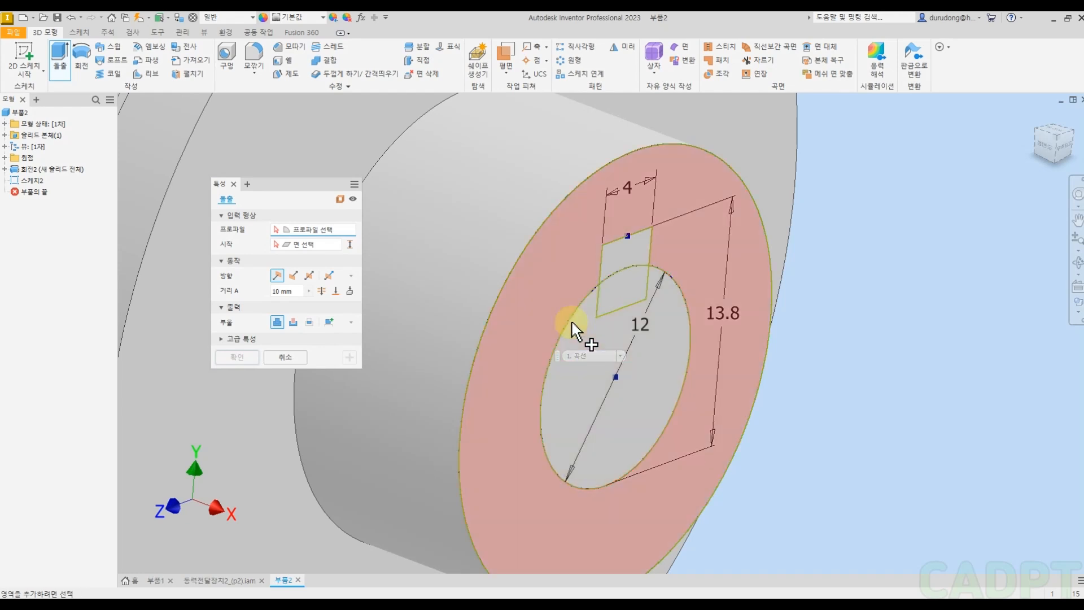
pyautogui.click(569, 327)
pyautogui.click(574, 324)
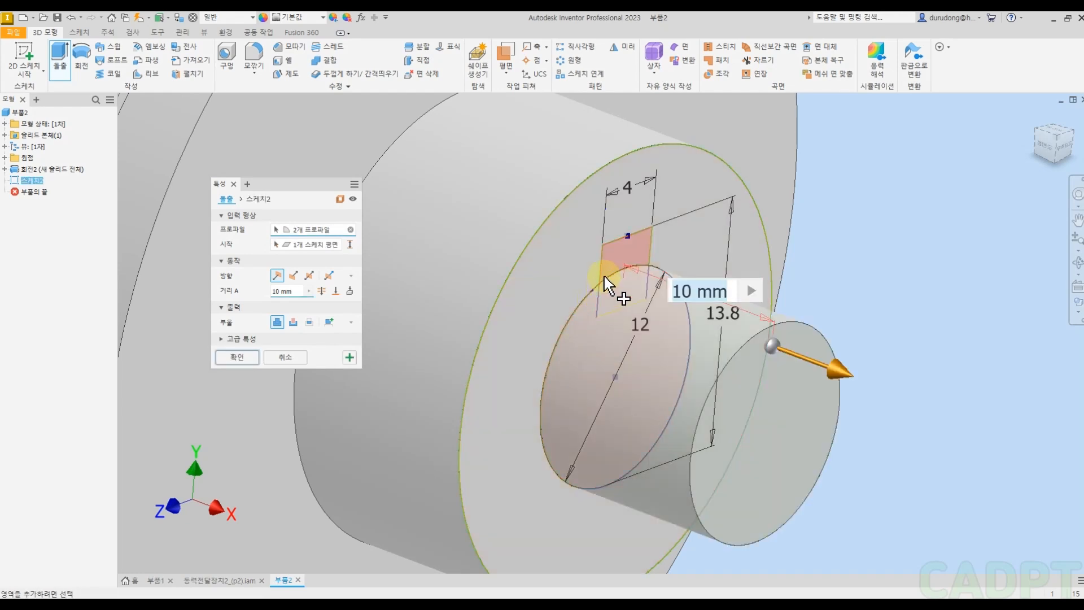
pyautogui.click(605, 264)
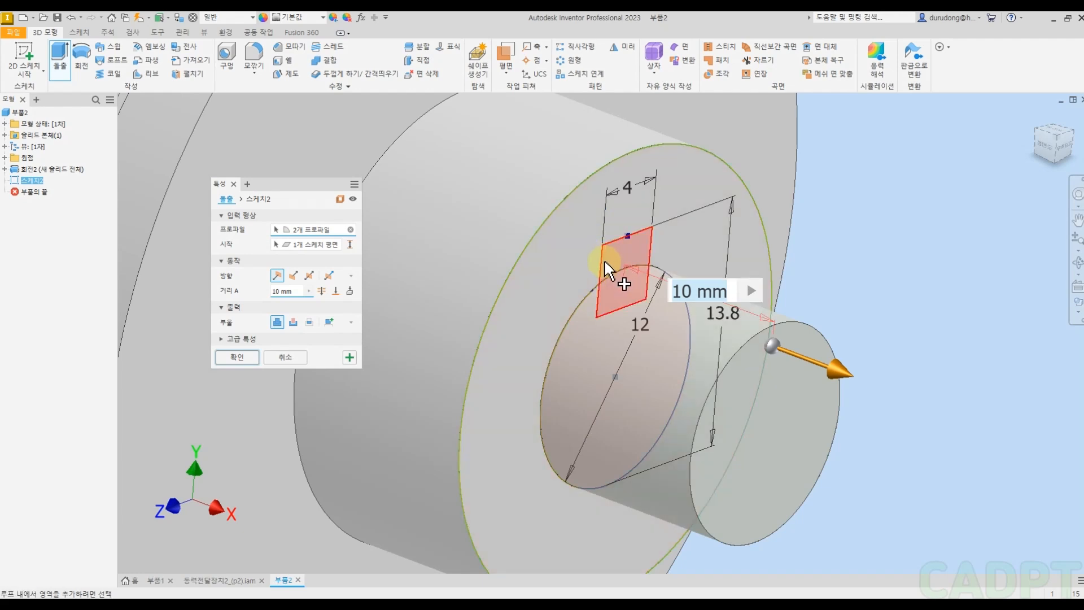
pyautogui.click(621, 309)
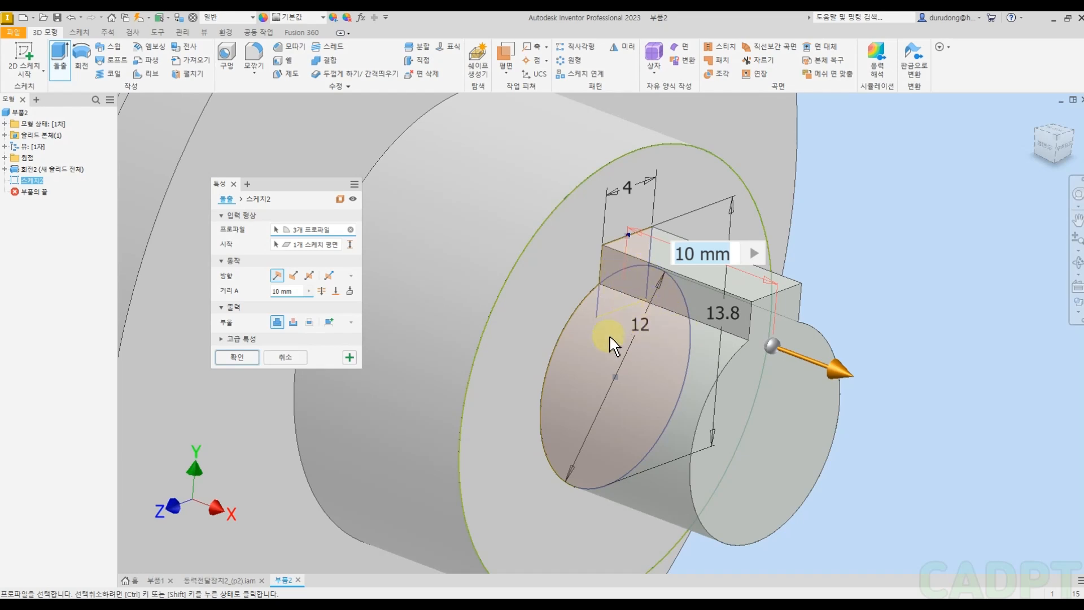
# Step: Reverse the extrusion into the pulley and cut the bore and keyway through all
pyautogui.click(293, 276)
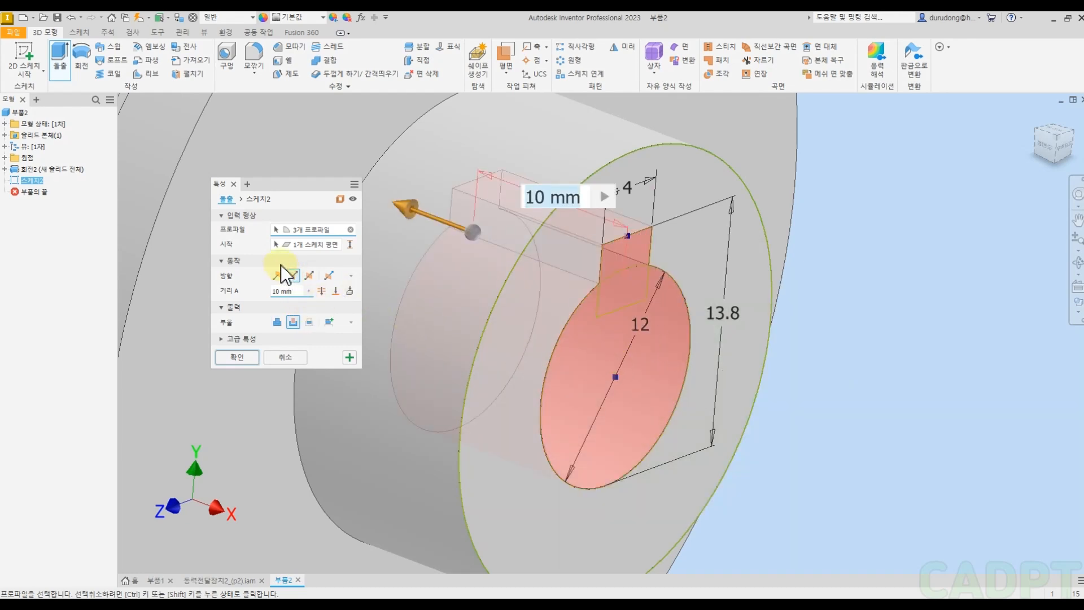
pyautogui.keyDown('shift'); pyautogui.moveTo(634, 323); pyautogui.dragTo(588, 300, button='middle'); pyautogui.keyUp('shift')
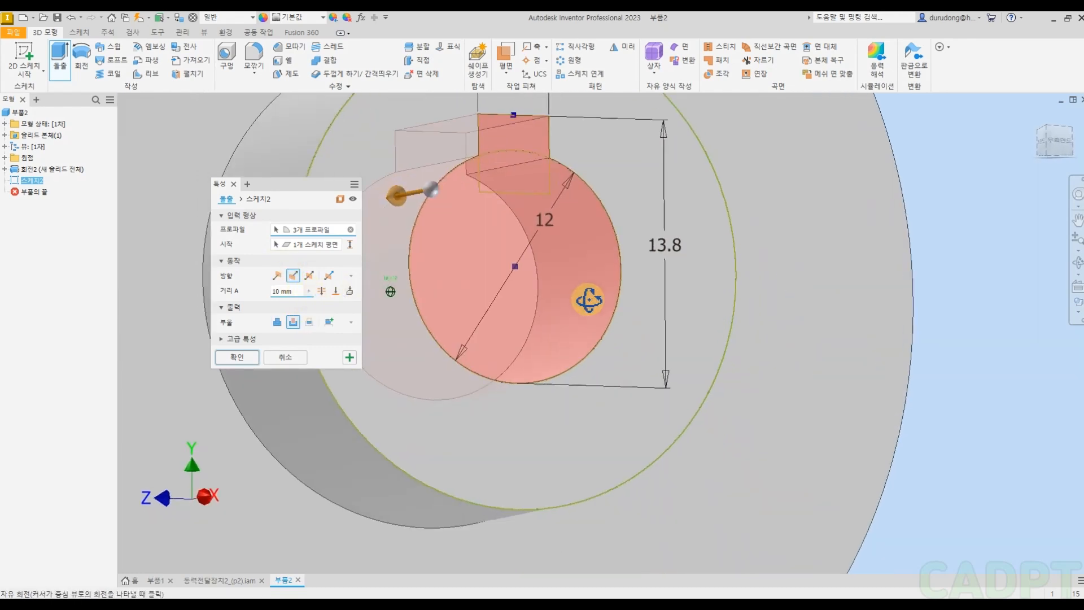
pyautogui.moveTo(506, 255); pyautogui.dragTo(717, 310, button='middle')
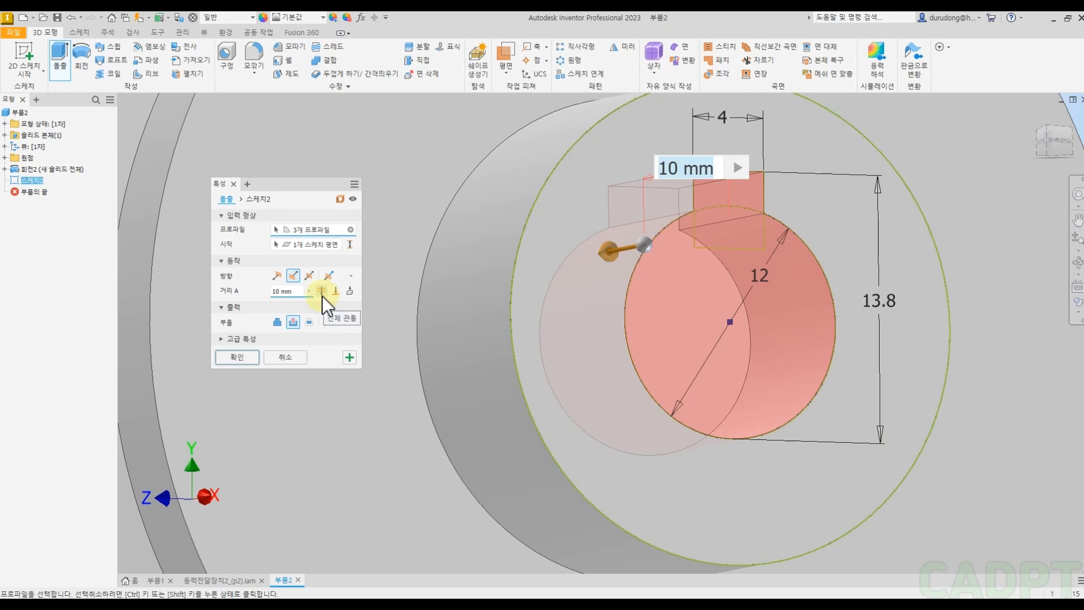
pyautogui.click(321, 291)
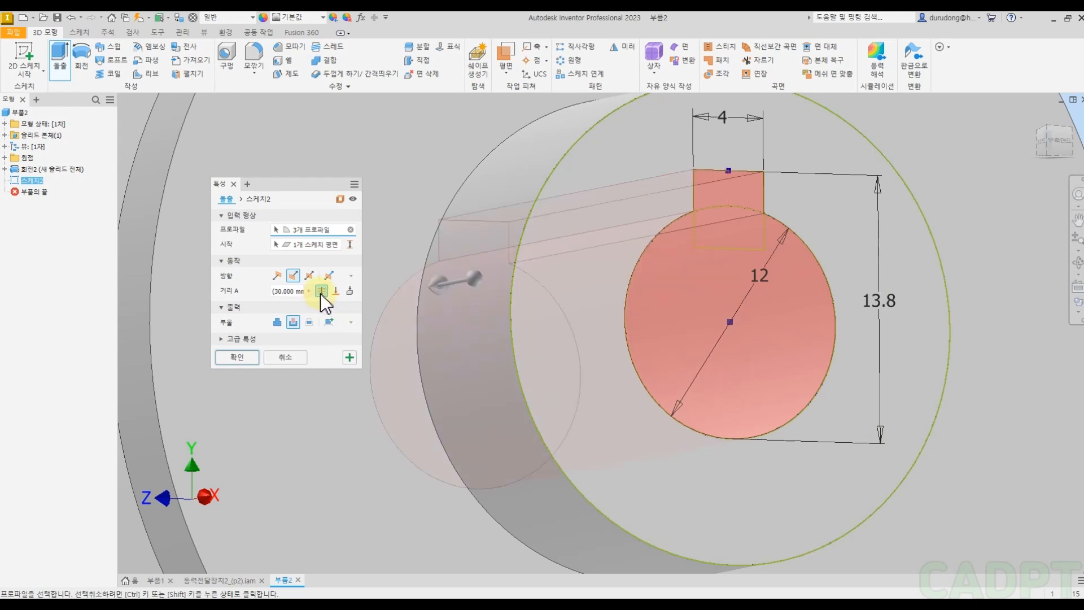
pyautogui.scroll(-5, 675, 307)
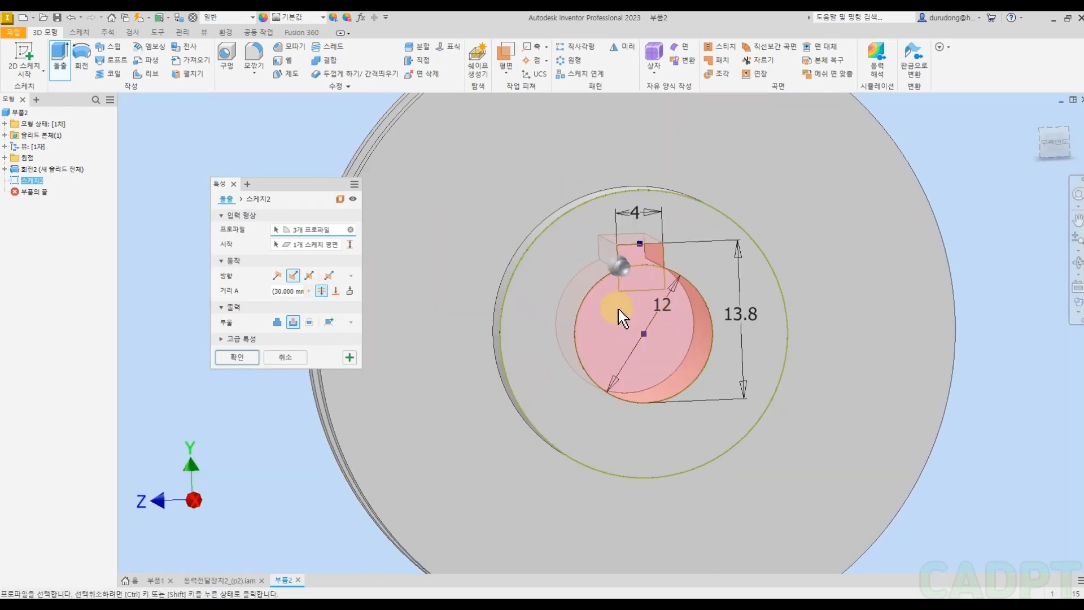
pyautogui.keyDown('shift'); pyautogui.moveTo(630, 307); pyautogui.dragTo(550, 302, button='middle'); pyautogui.keyUp('shift')
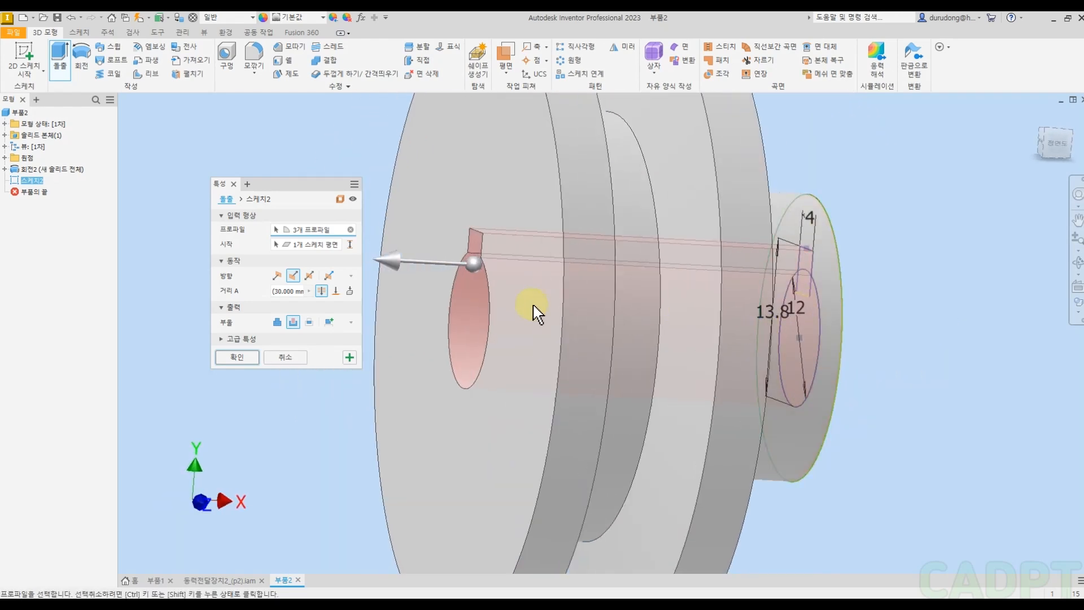
pyautogui.scroll(-5, 721, 314)
pyautogui.keyDown('shift'); pyautogui.moveTo(720, 314); pyautogui.dragTo(539, 325, button='middle'); pyautogui.keyUp('shift')
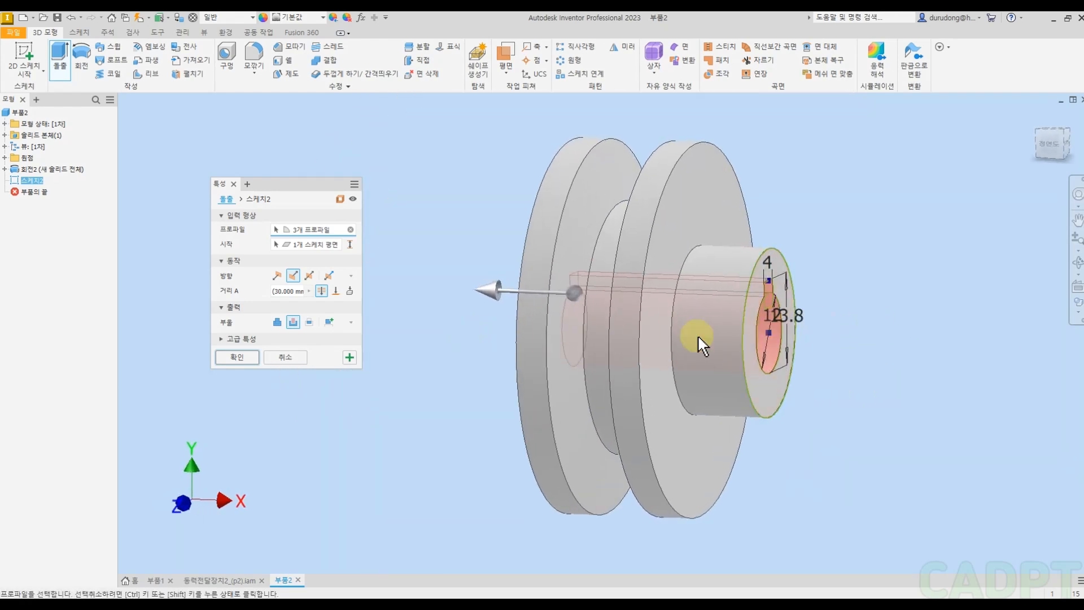
pyautogui.click(235, 357)
pyautogui.keyDown('shift'); pyautogui.moveTo(414, 360); pyautogui.dragTo(324, 378, button='middle'); pyautogui.keyUp('shift')
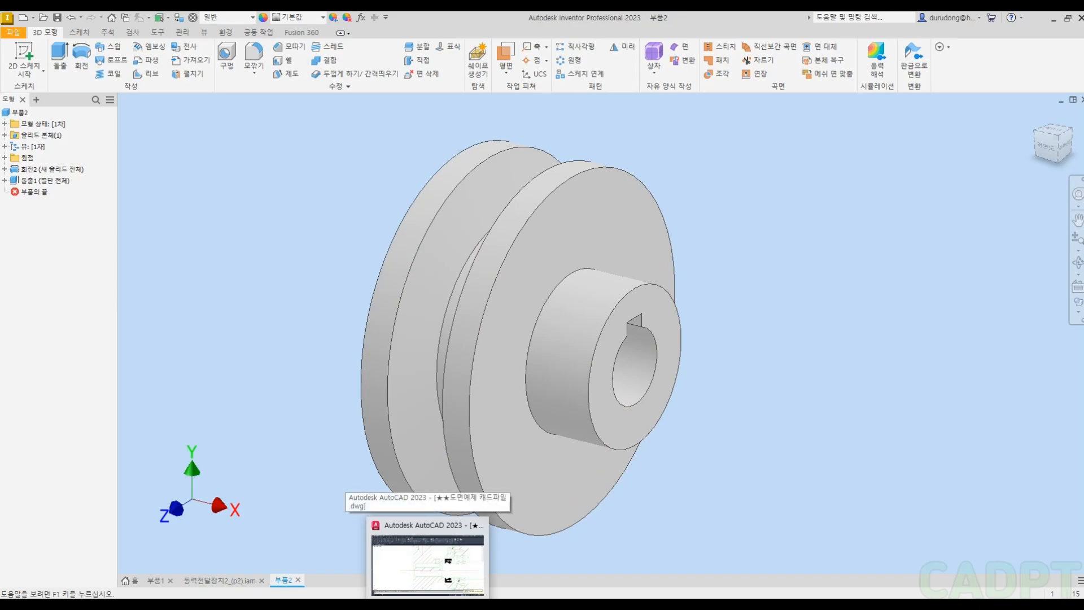
# Step: Switch to the AutoCAD drawing and move the set screw straight up out of the hub's tapped hole
pyautogui.click(438, 591)
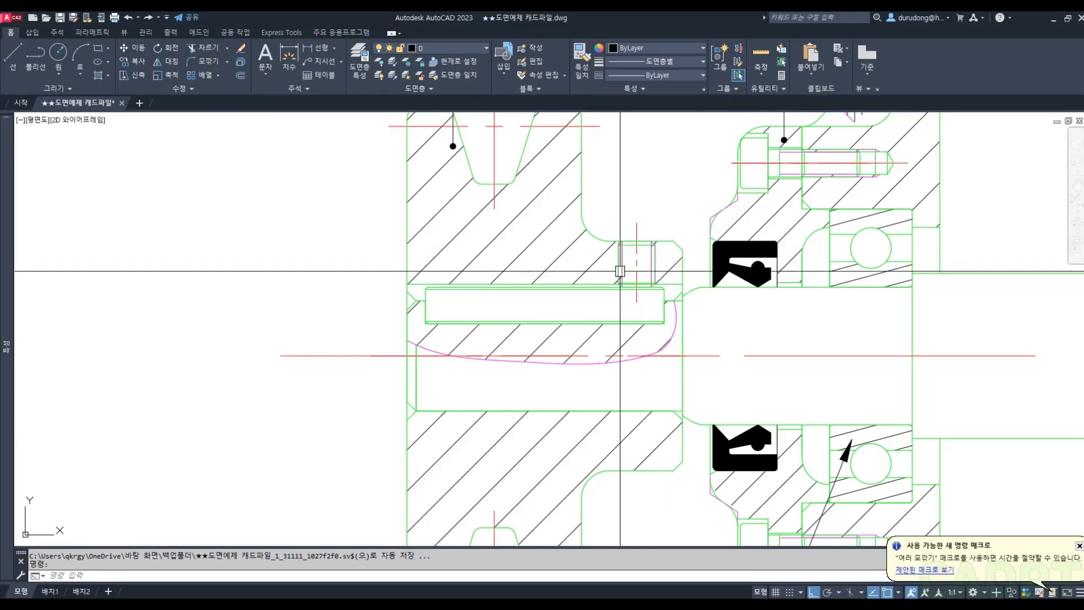
pyautogui.scroll(2, 660, 240)
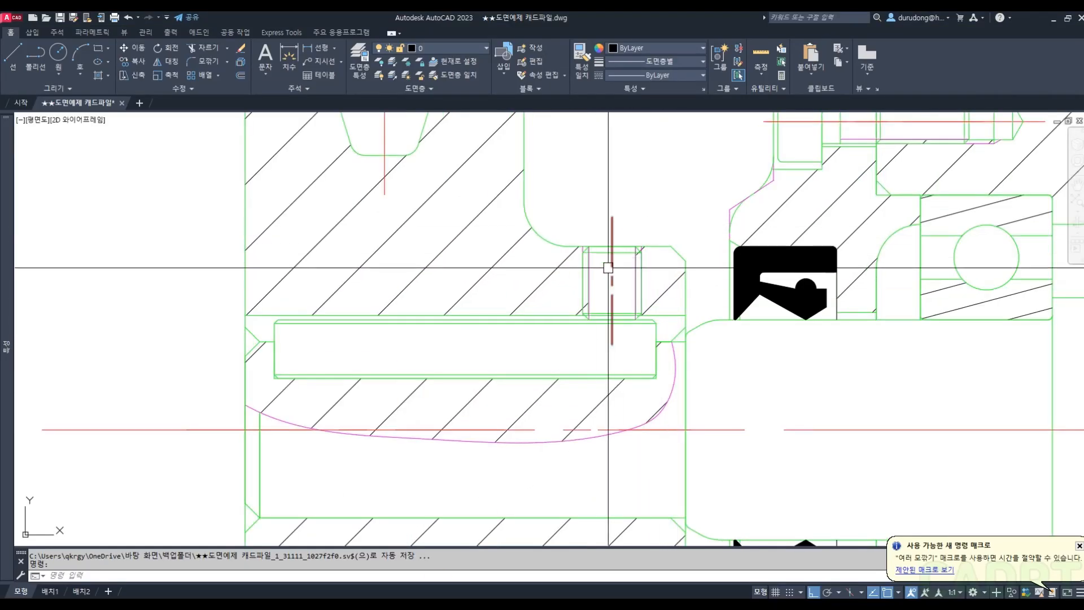
pyautogui.moveTo(659, 218); pyautogui.dragTo(629, 249, button='middle')
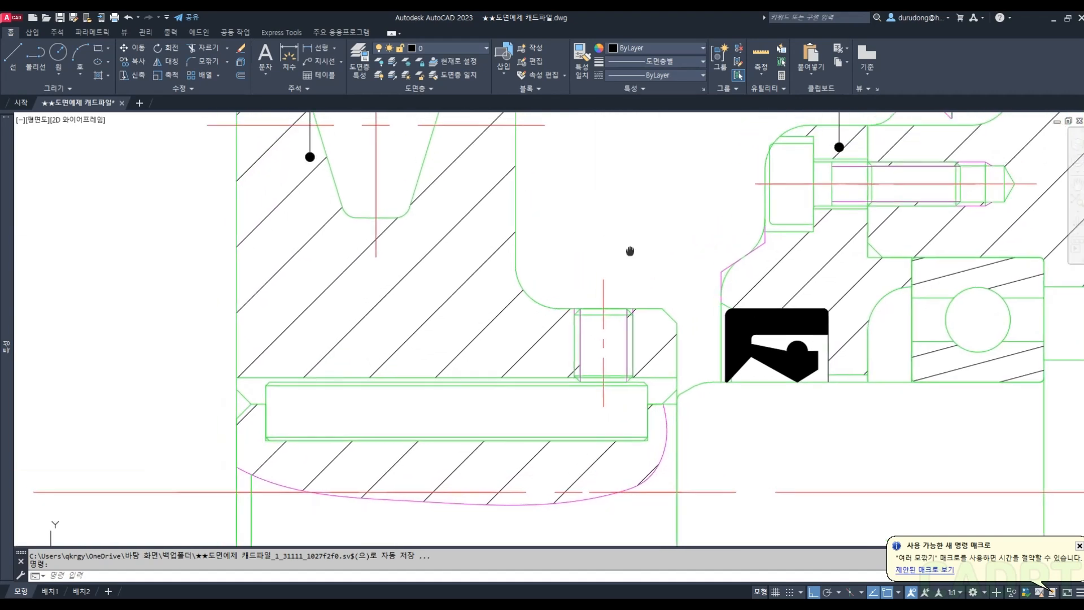
pyautogui.click(631, 333)
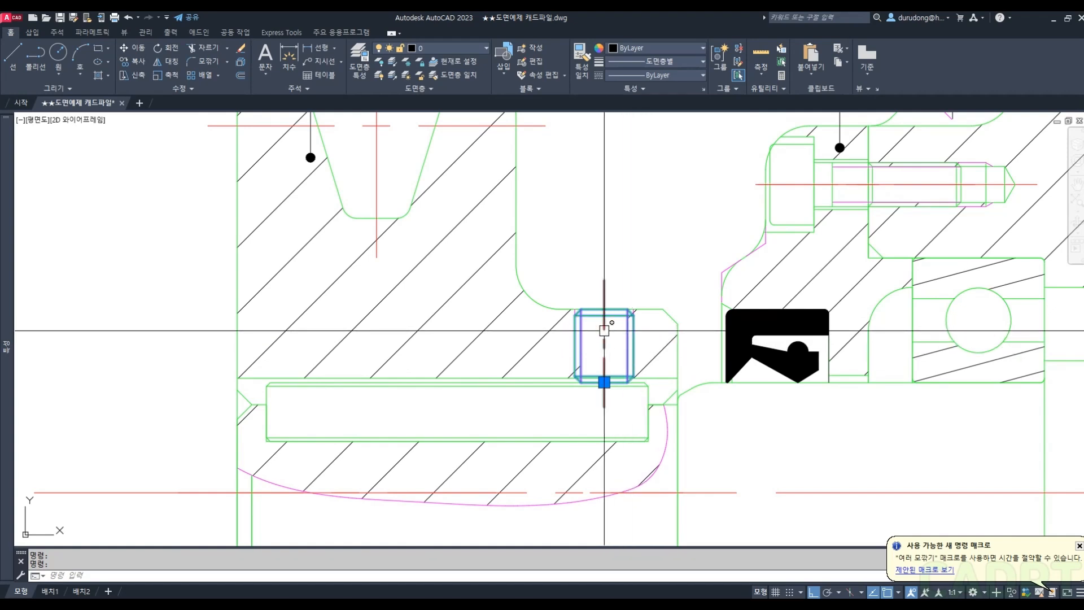
pyautogui.click(629, 272)
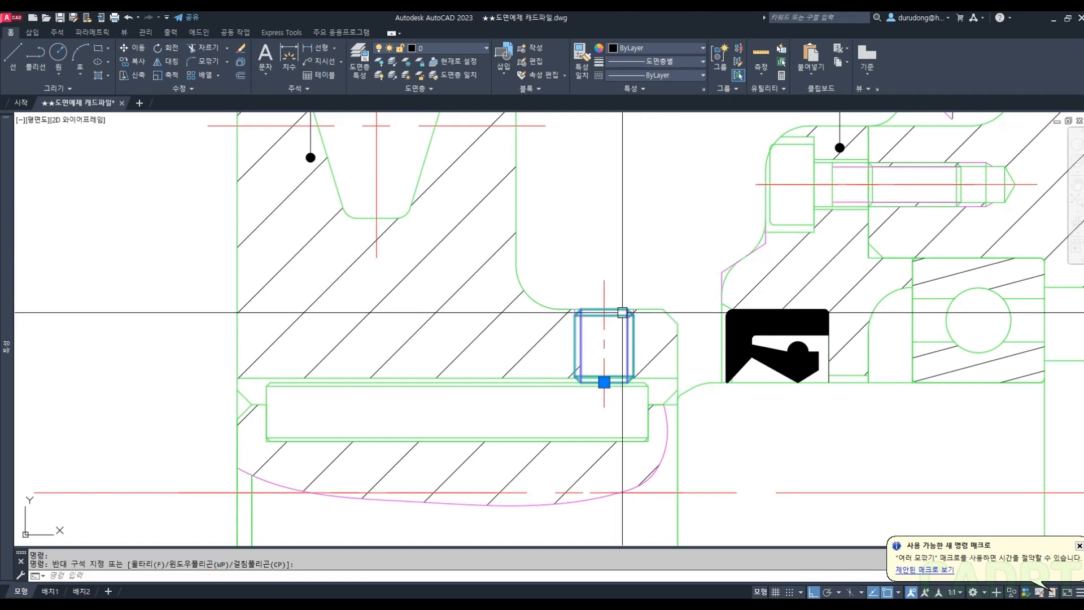
pyautogui.click(604, 382)
pyautogui.click(638, 237)
pyautogui.click(678, 241)
pyautogui.press('Escape')
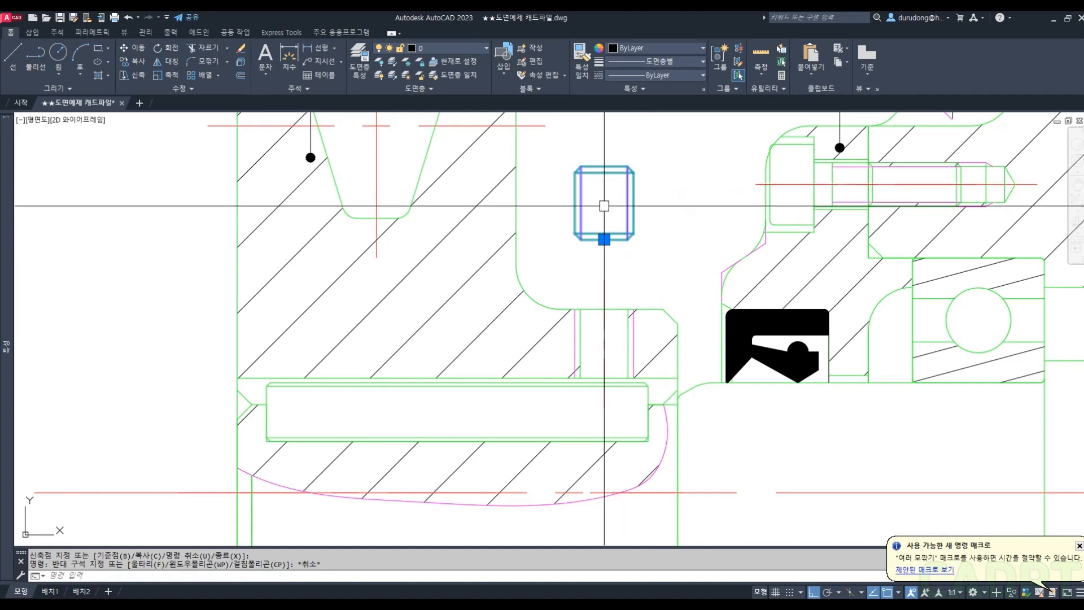
pyautogui.press('Escape')
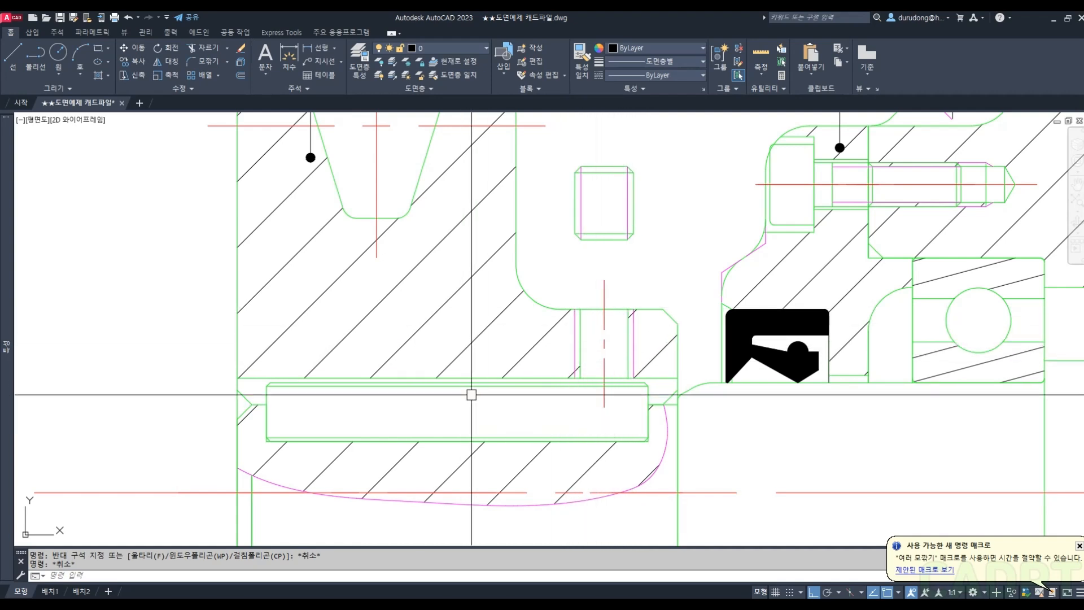
# Step: Measure the horizontal distance from the hub's end face to the tapped hole's centerline without placing a dimension
pyautogui.click(641, 280)
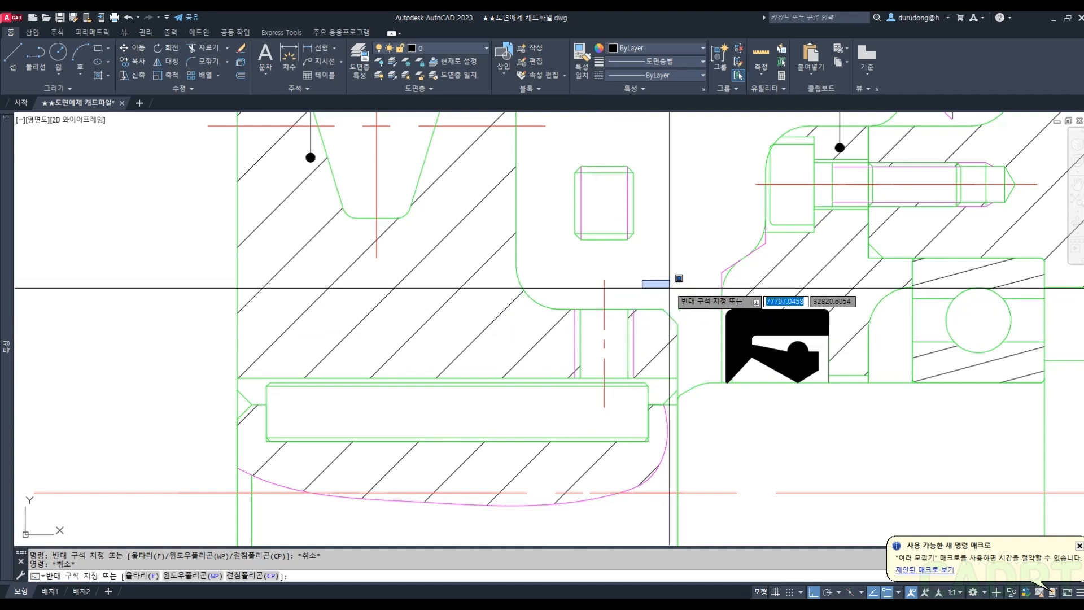
pyautogui.click(679, 362)
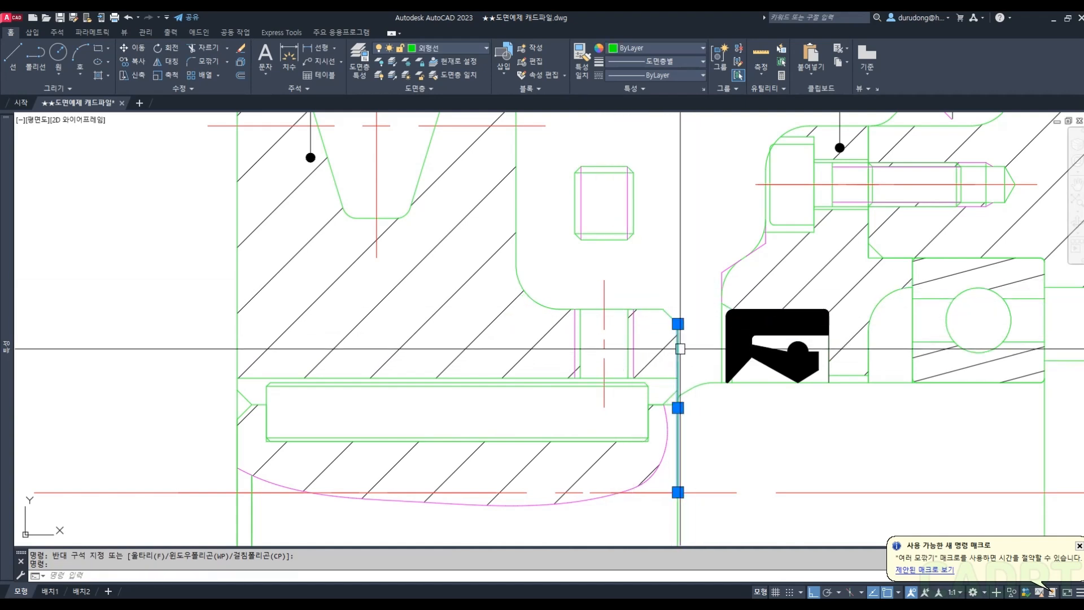
pyautogui.click(605, 293)
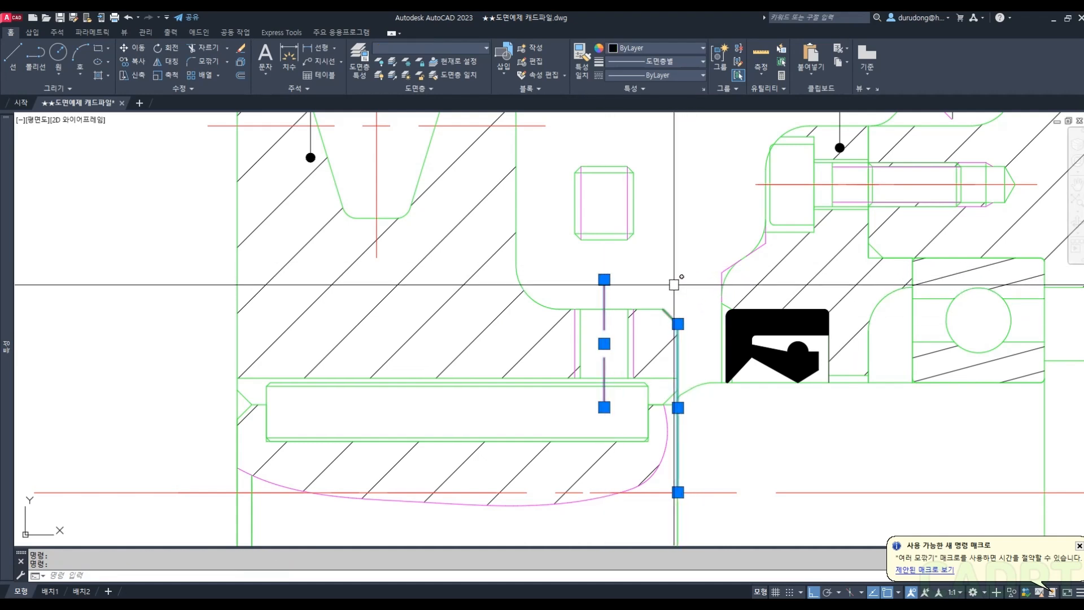
pyautogui.press('Escape')
pyautogui.press('Escape')
pyautogui.write('d')
pyautogui.press('space')
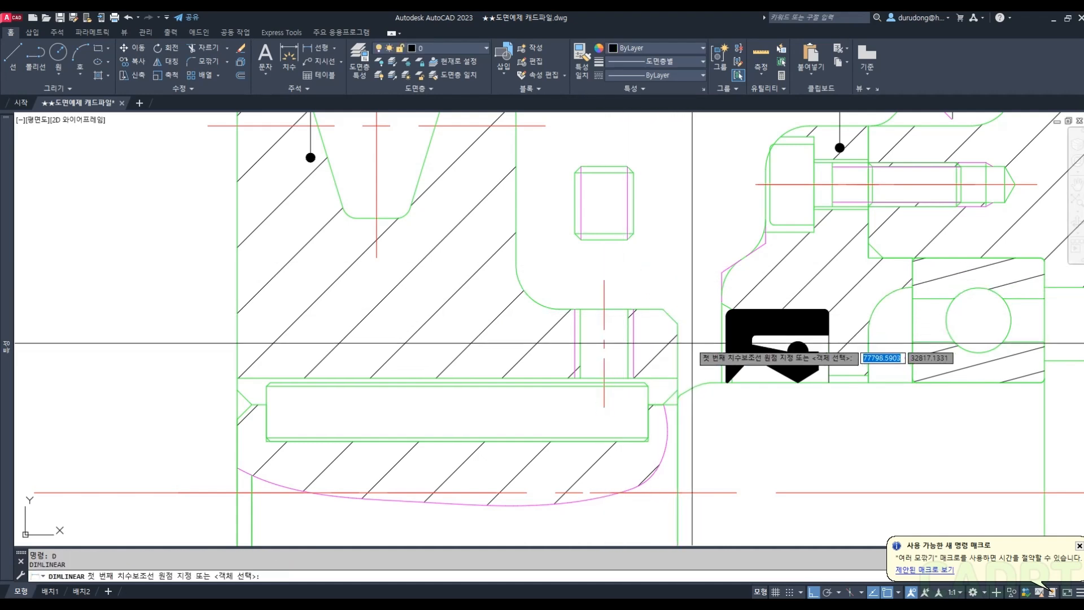
pyautogui.click(677, 323)
pyautogui.click(604, 280)
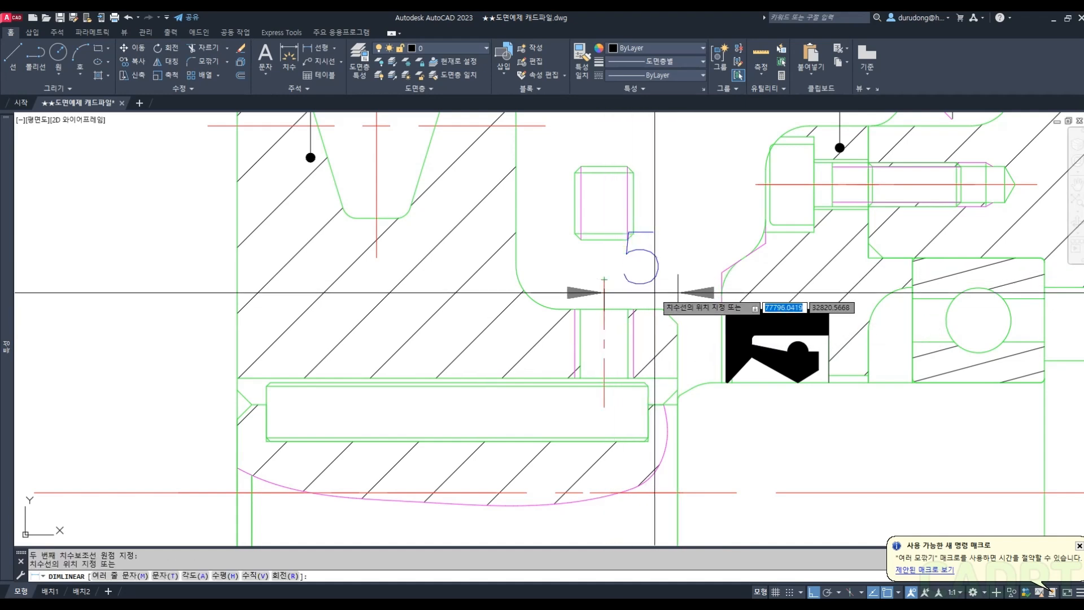
pyautogui.press('Escape')
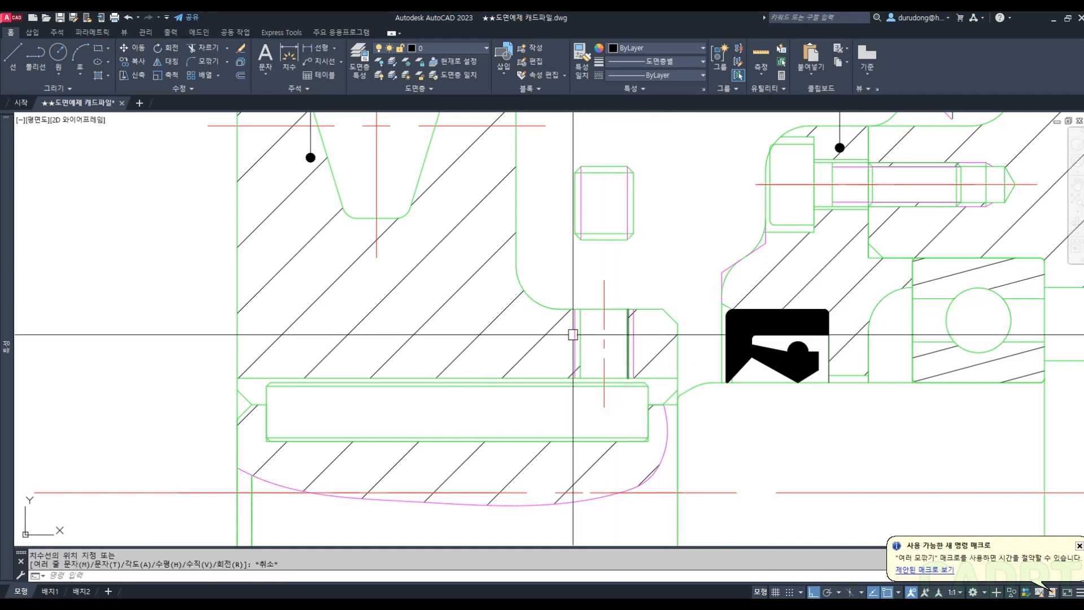
# Step: Measure the set screw's outer width between its two side edges without placing a dimension
pyautogui.write('d')
pyautogui.press('space')
pyautogui.click(633, 202)
pyautogui.click(575, 204)
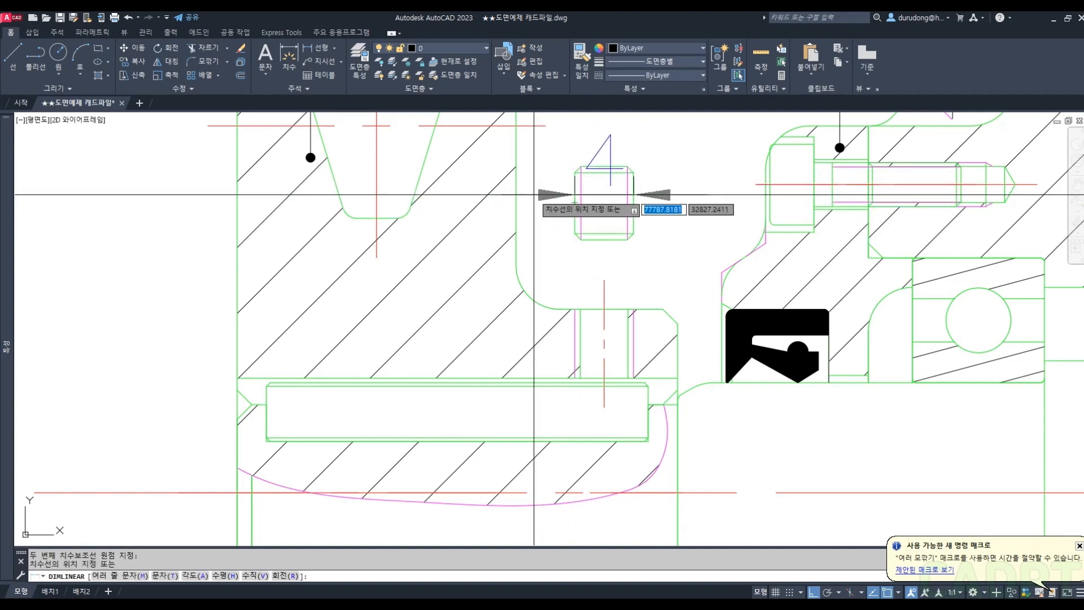
pyautogui.press('Escape')
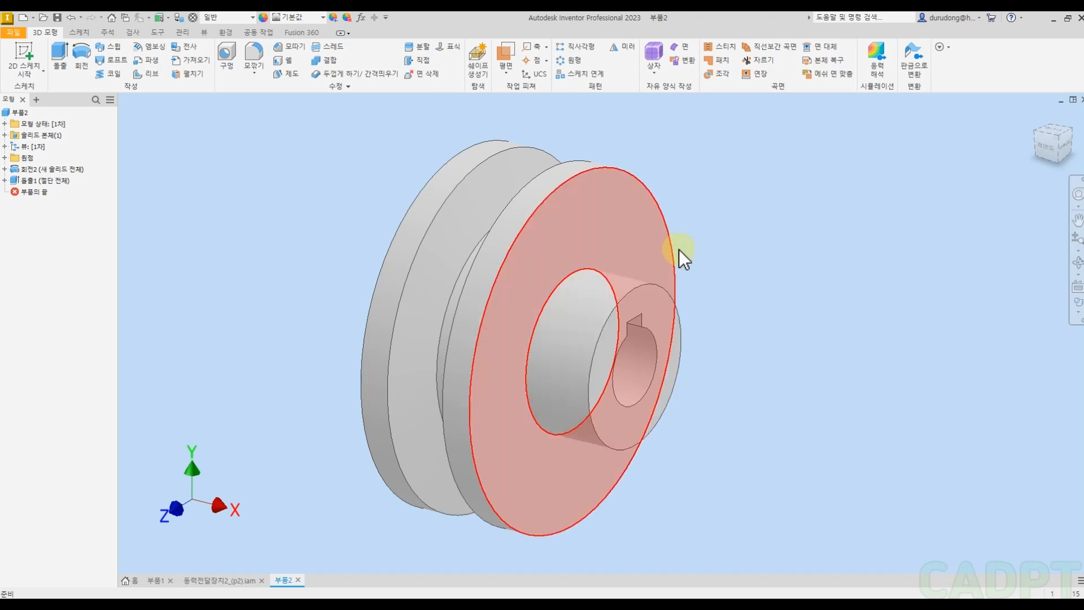
# Step: Back in Inventor, create a work plane offset 25/2 mm upward from the XZ plane
pyautogui.click(5, 158)
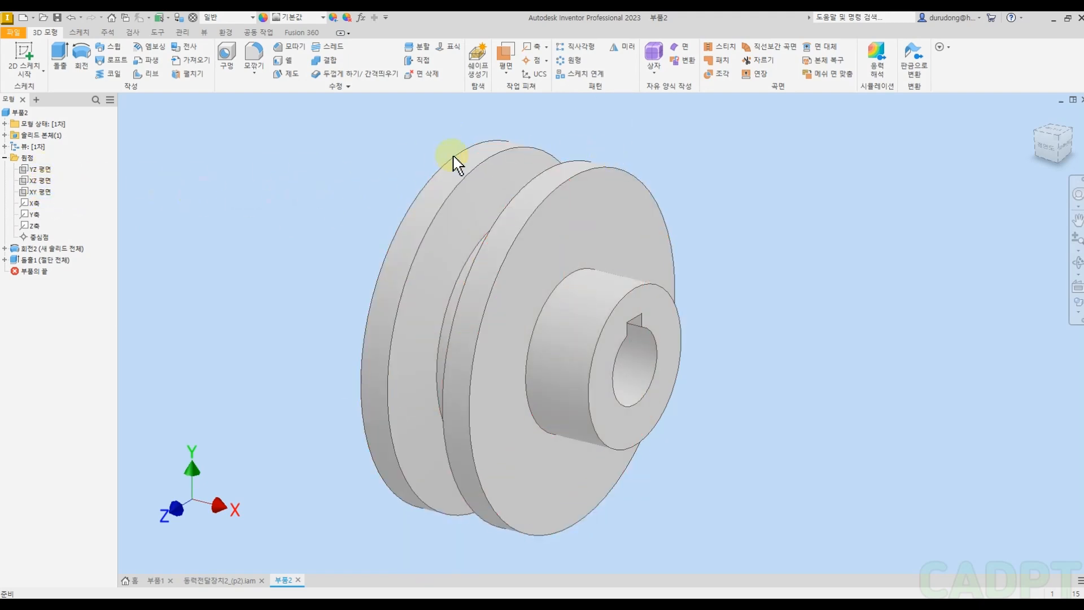
pyautogui.click(505, 67)
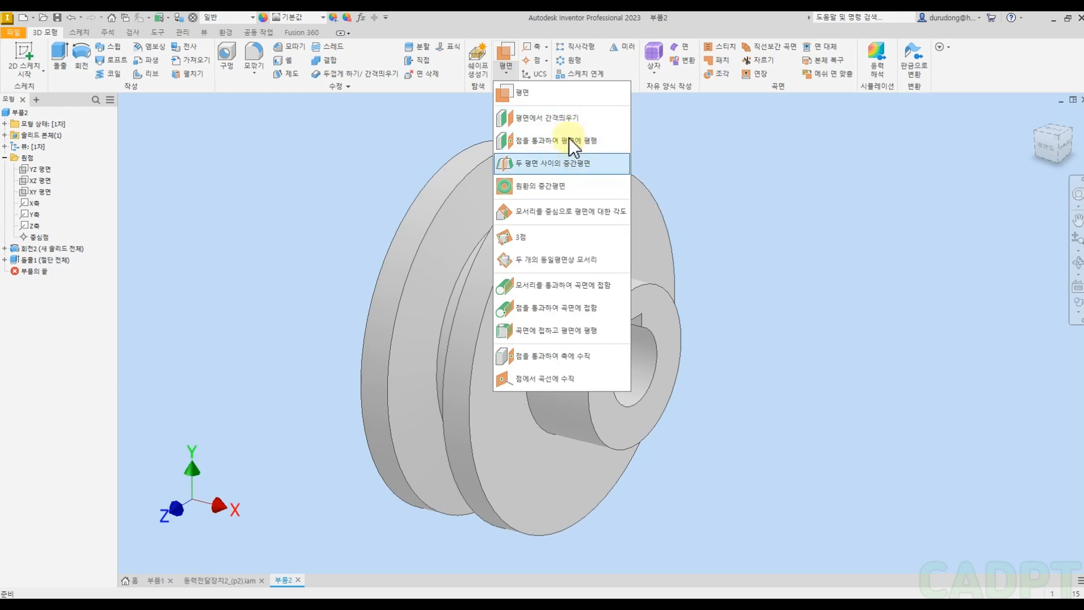
pyautogui.click(544, 120)
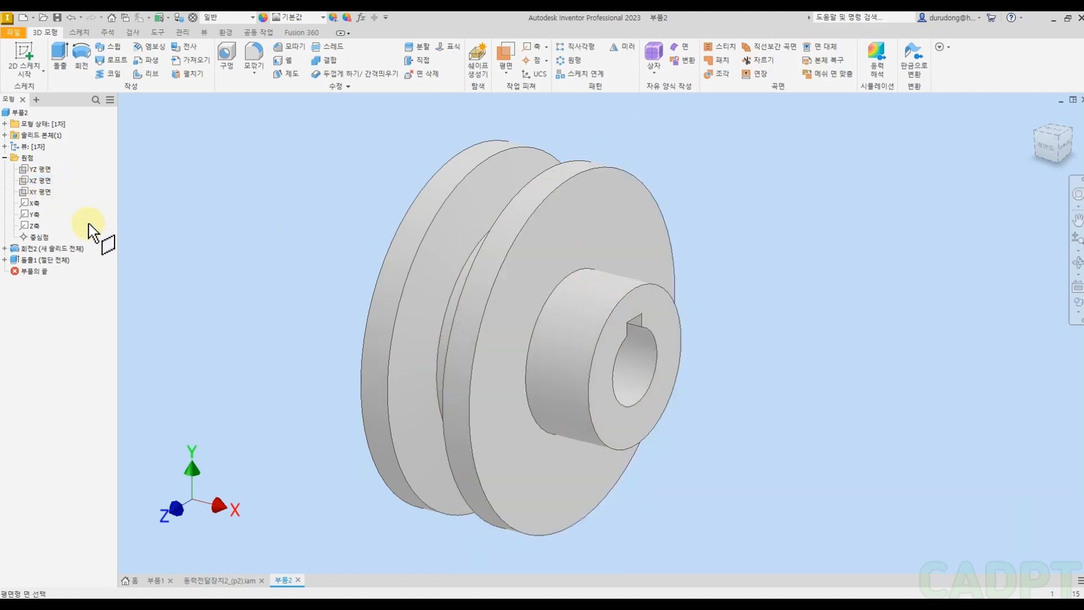
pyautogui.click(42, 180)
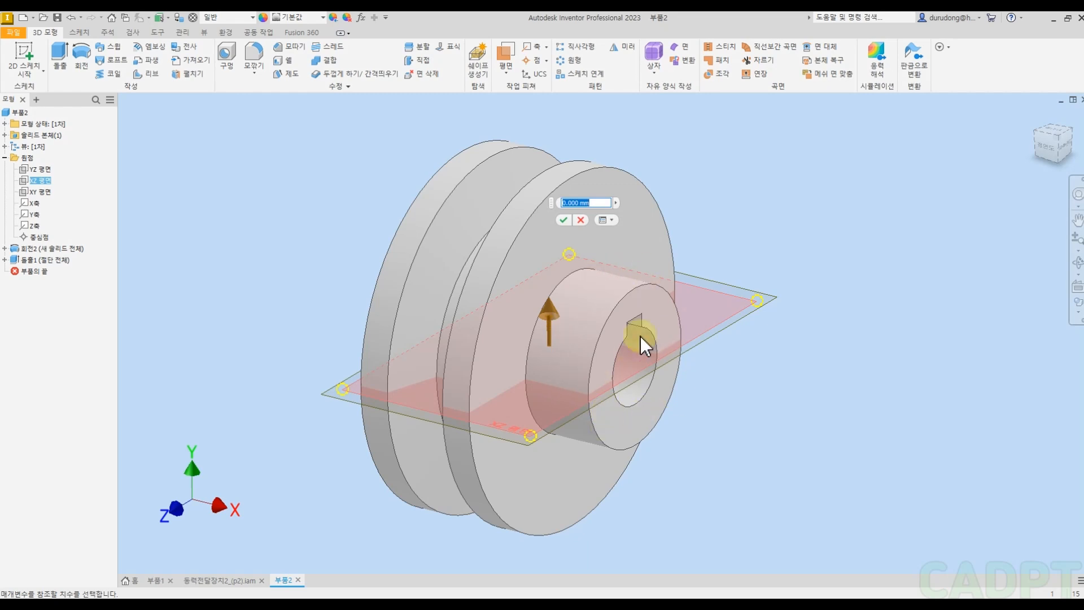
pyautogui.write('25/2')
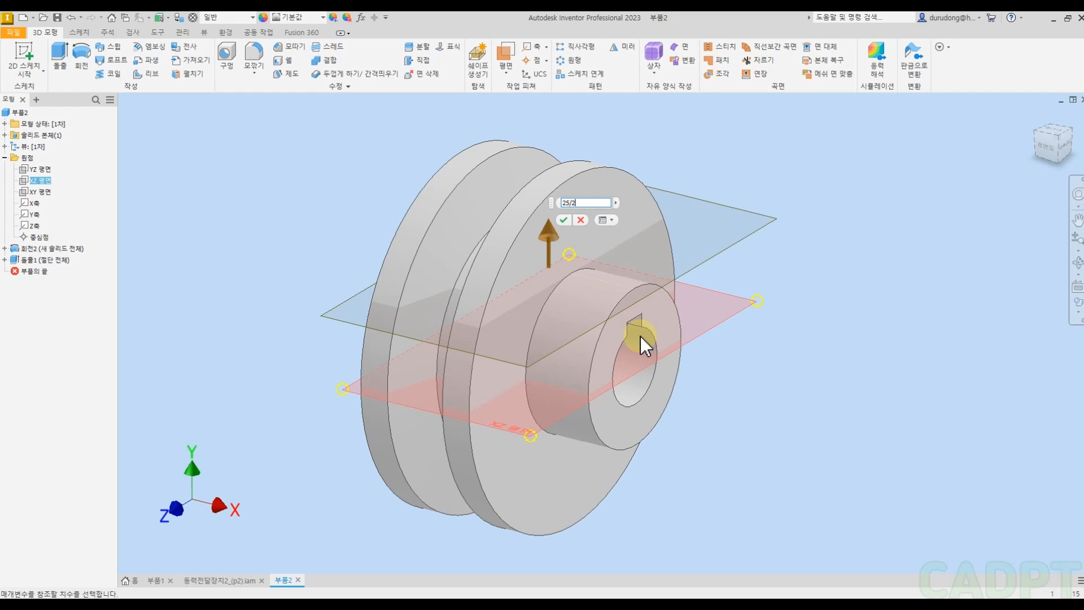
pyautogui.press('Return')
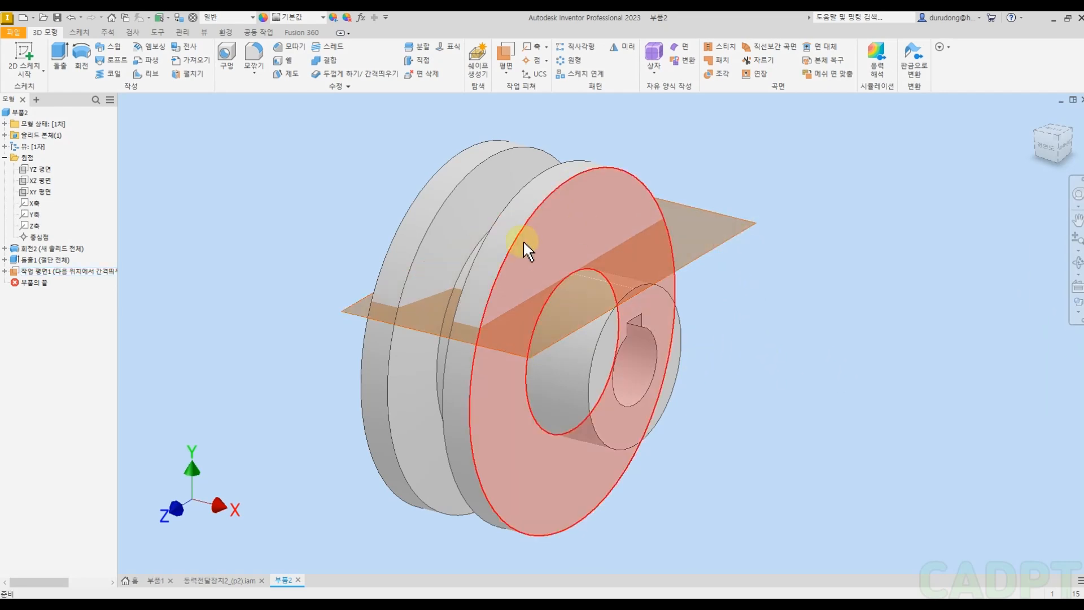
# Step: Start a 2D sketch on the offset work plane and place a point over the hub near its horizontal centerline
pyautogui.click(37, 54)
pyautogui.click(722, 219)
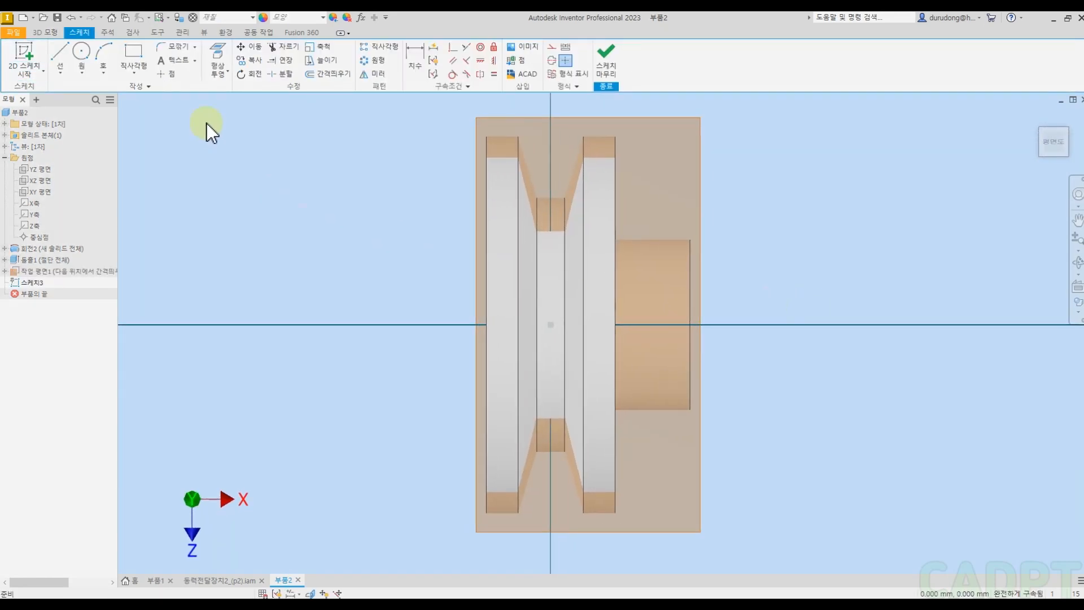
pyautogui.click(167, 74)
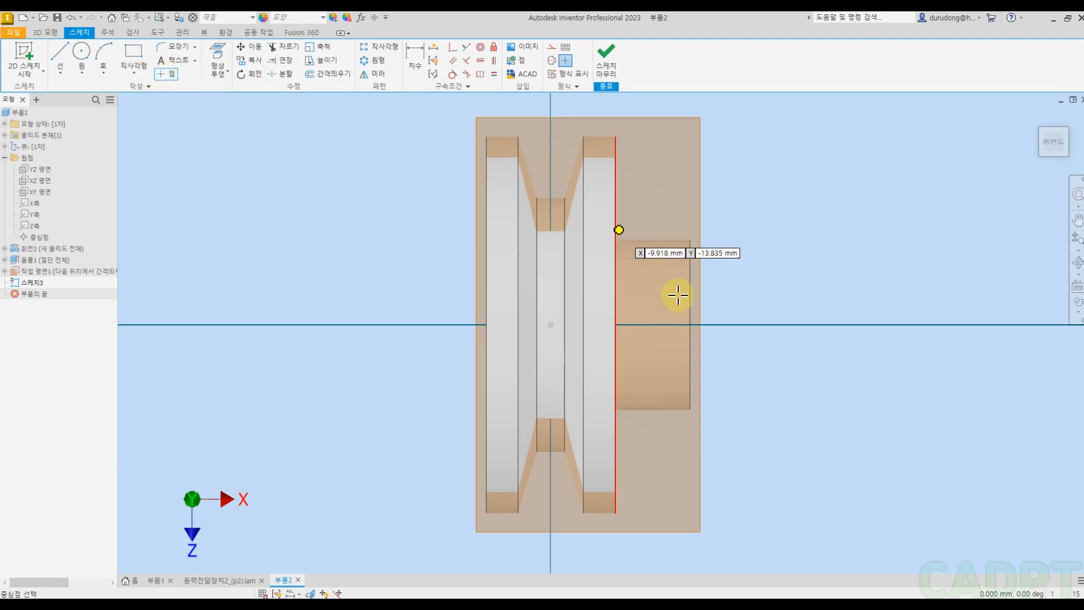
pyautogui.click(651, 323)
pyautogui.press('Escape')
# Step: Dimension the sketch point 5 mm horizontally from the hub's end face edge
pyautogui.press('d')
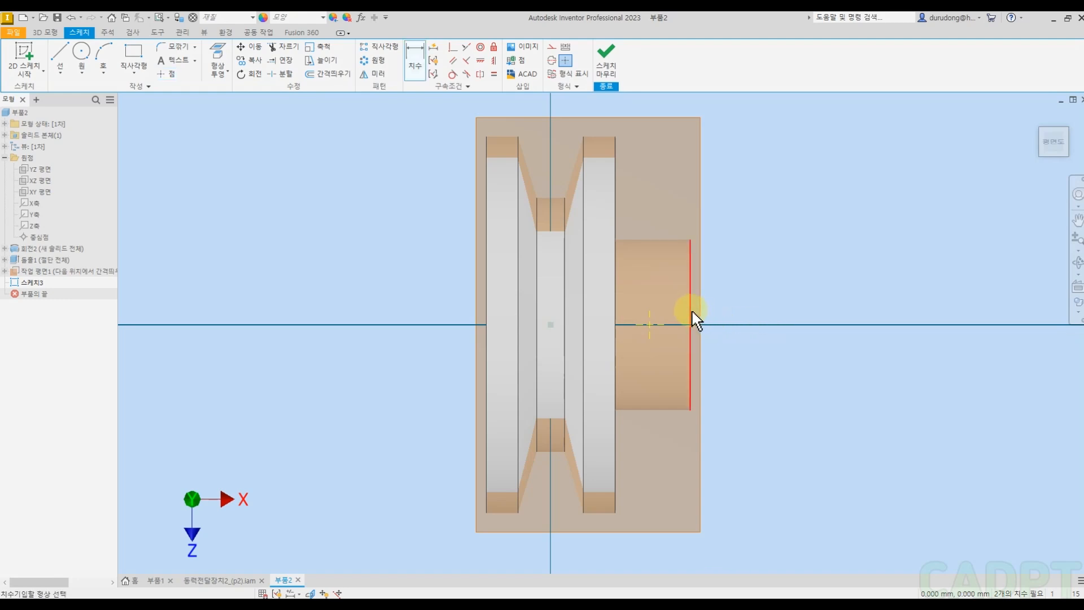
pyautogui.click(652, 326)
pyautogui.click(690, 293)
pyautogui.click(672, 201)
pyautogui.write('5')
pyautogui.press('Return')
pyautogui.press('Escape')
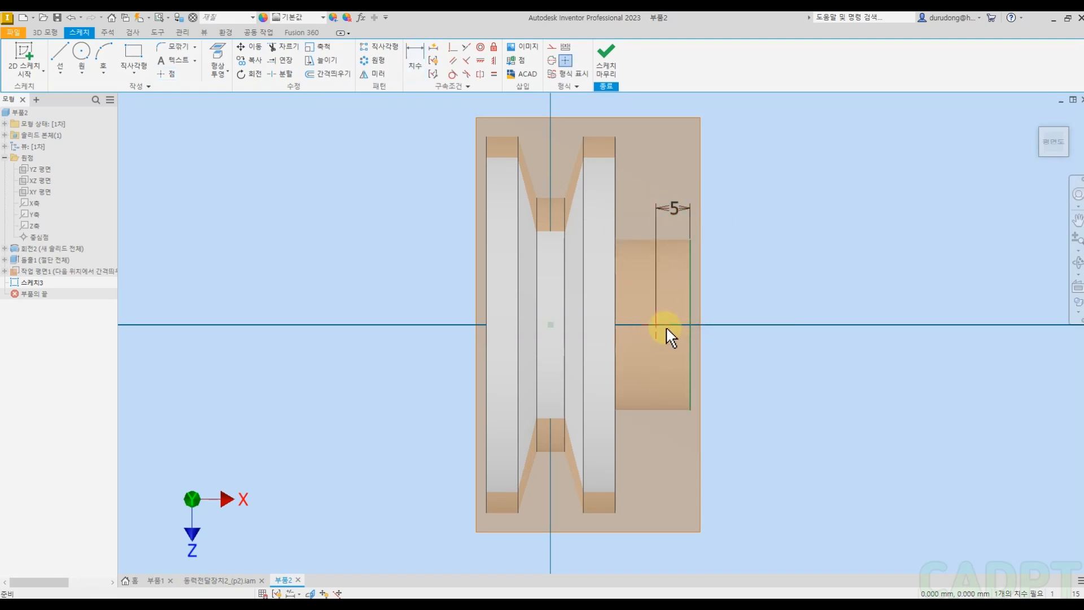
# Step: Apply a horizontal constraint between the projected origin and the hole point, and finish the sketch
pyautogui.scroll(-3, 663, 327)
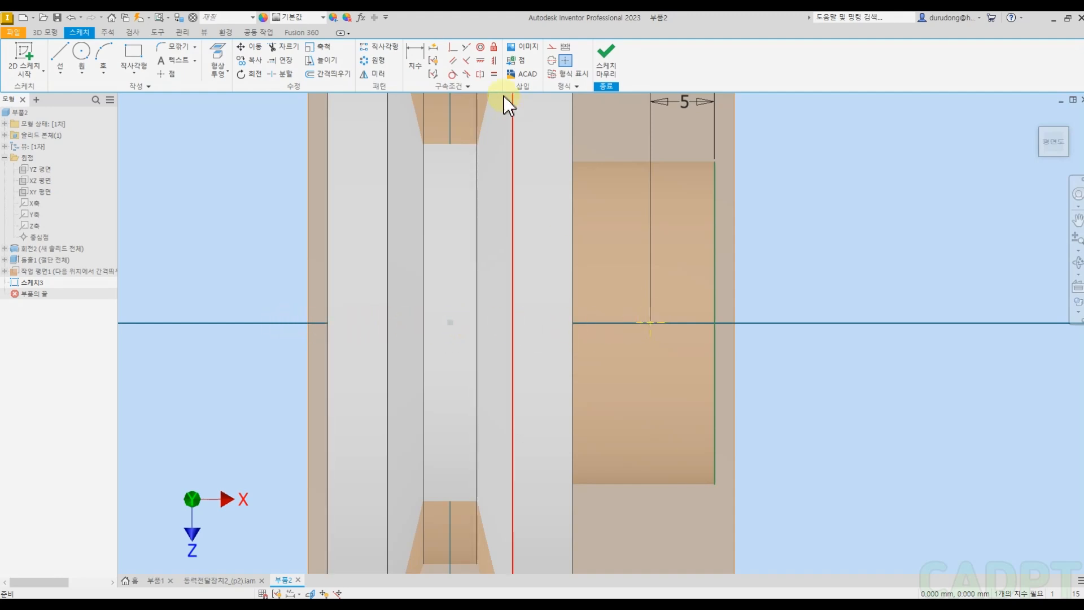
pyautogui.click(480, 63)
pyautogui.click(450, 322)
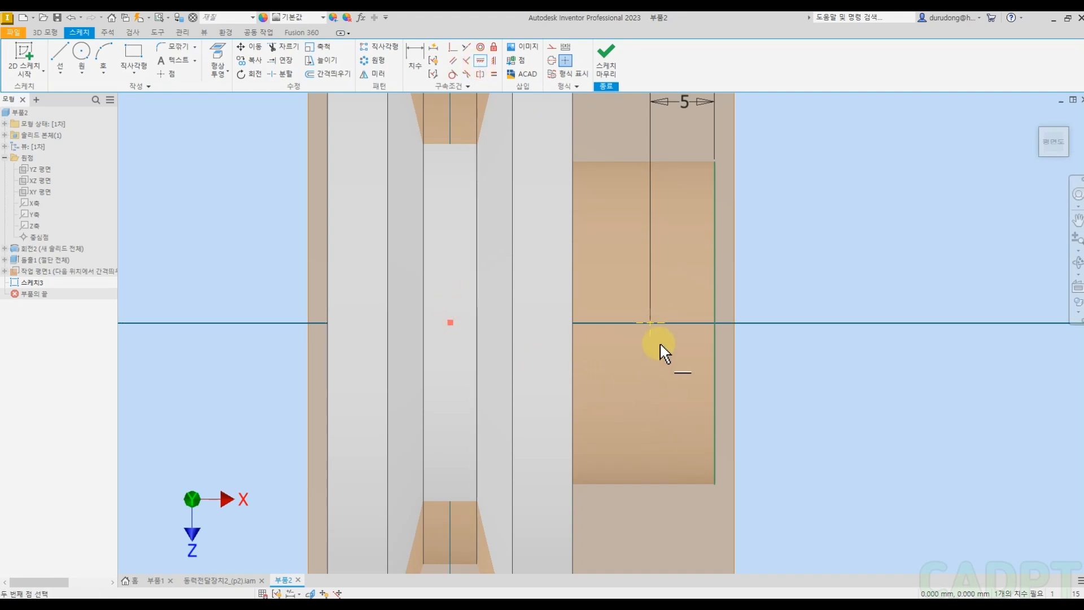
pyautogui.click(655, 324)
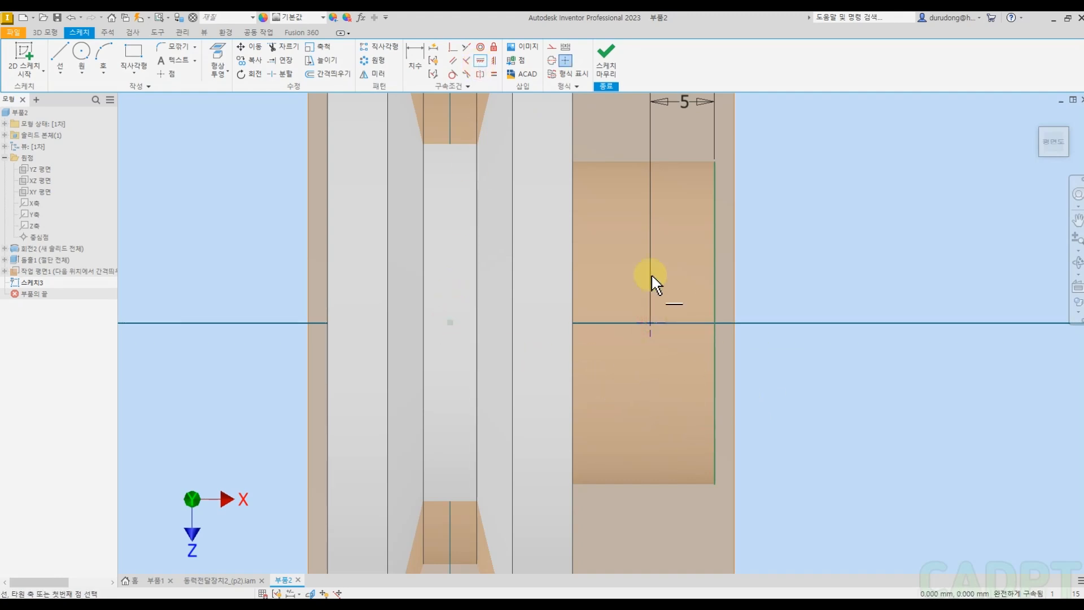
pyautogui.scroll(-3, 601, 355)
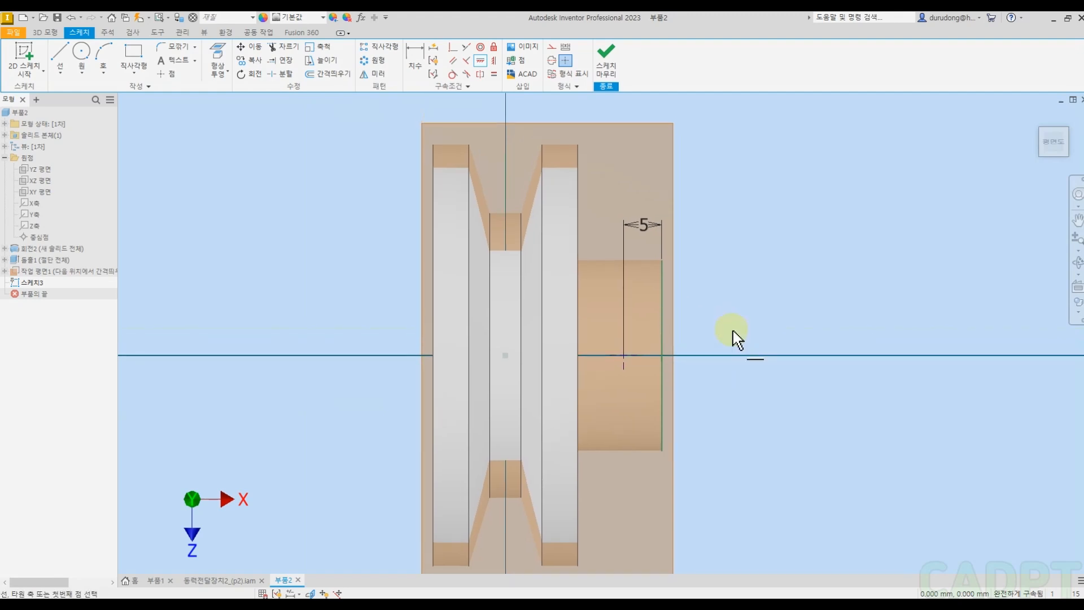
pyautogui.press('Escape')
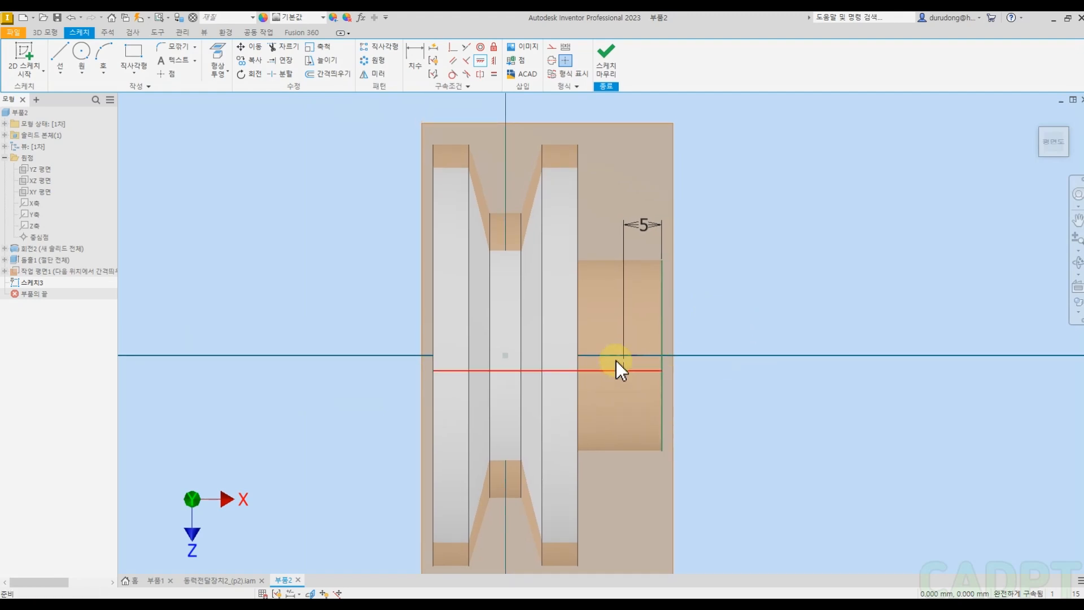
pyautogui.click(615, 76)
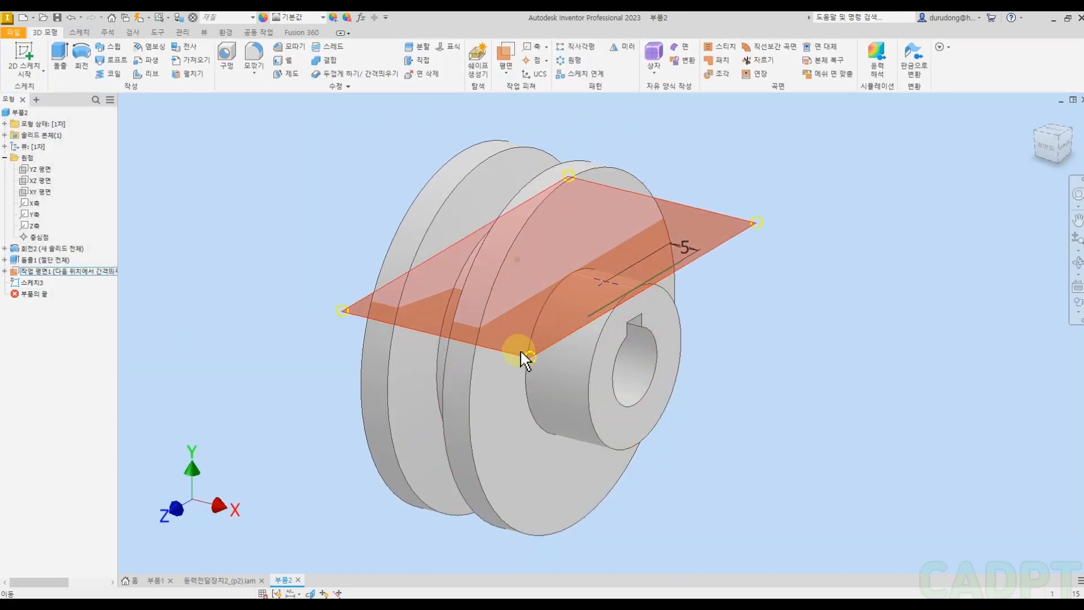
# Step: Start a tapped hole at the sketch point with an ISO Metric profile thread, size 4, designation M4x0.7
pyautogui.click(227, 54)
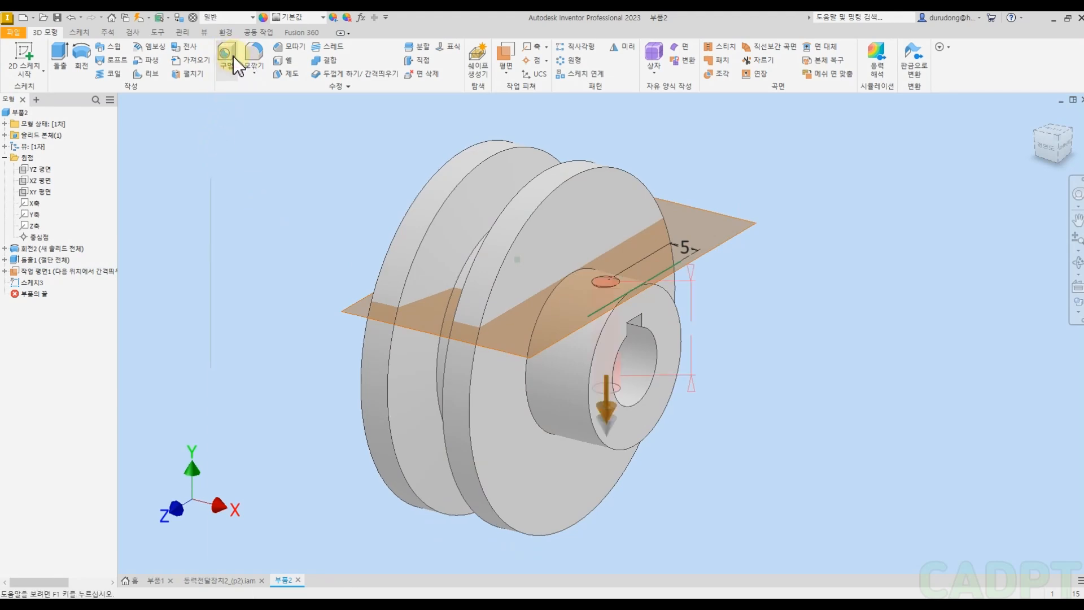
pyautogui.click(321, 262)
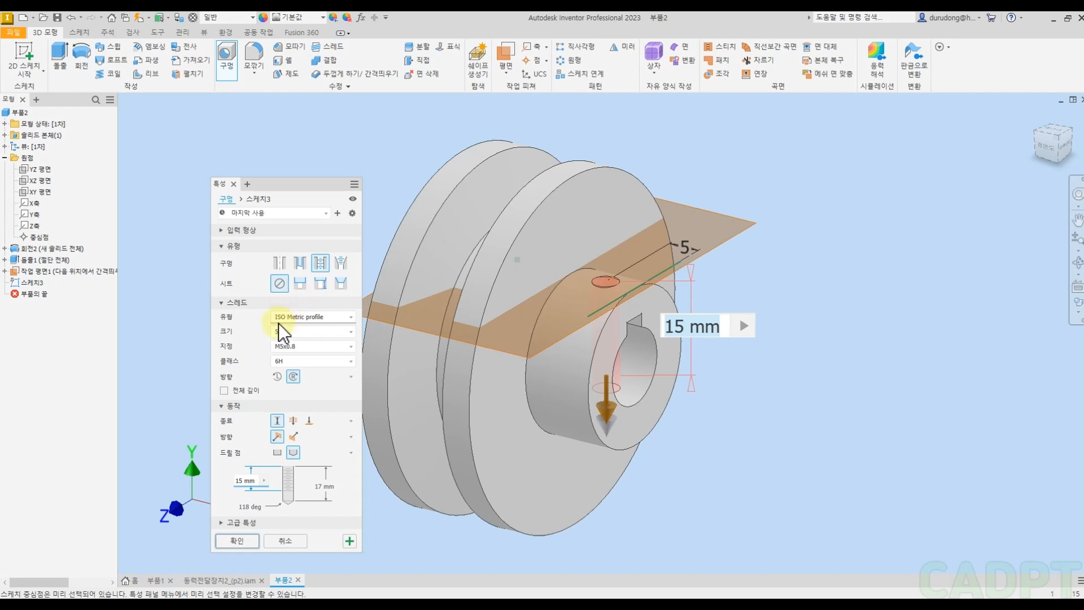
pyautogui.click(328, 317)
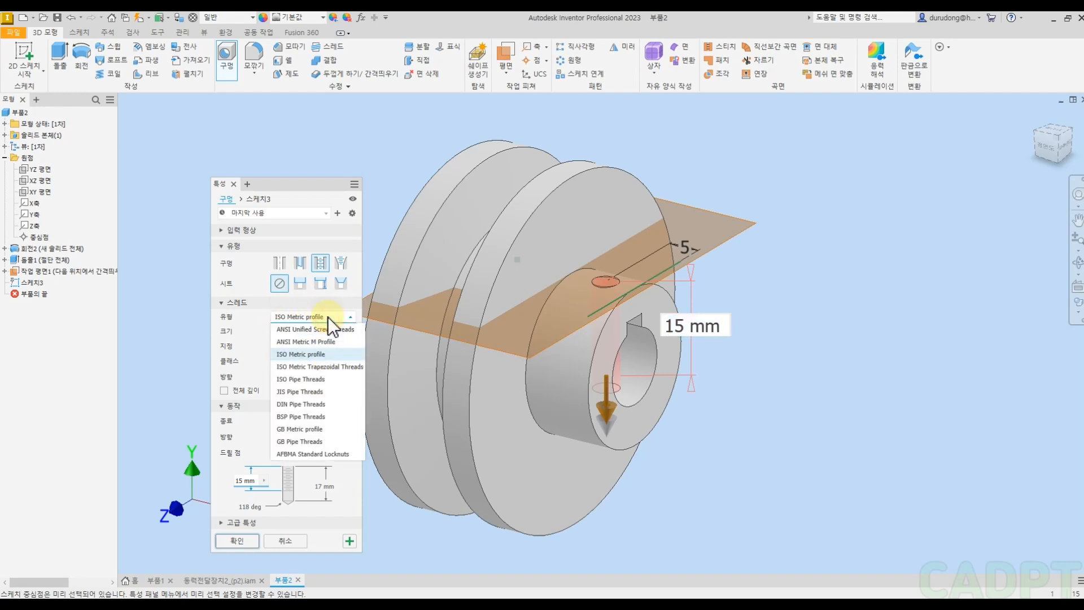
pyautogui.click(305, 356)
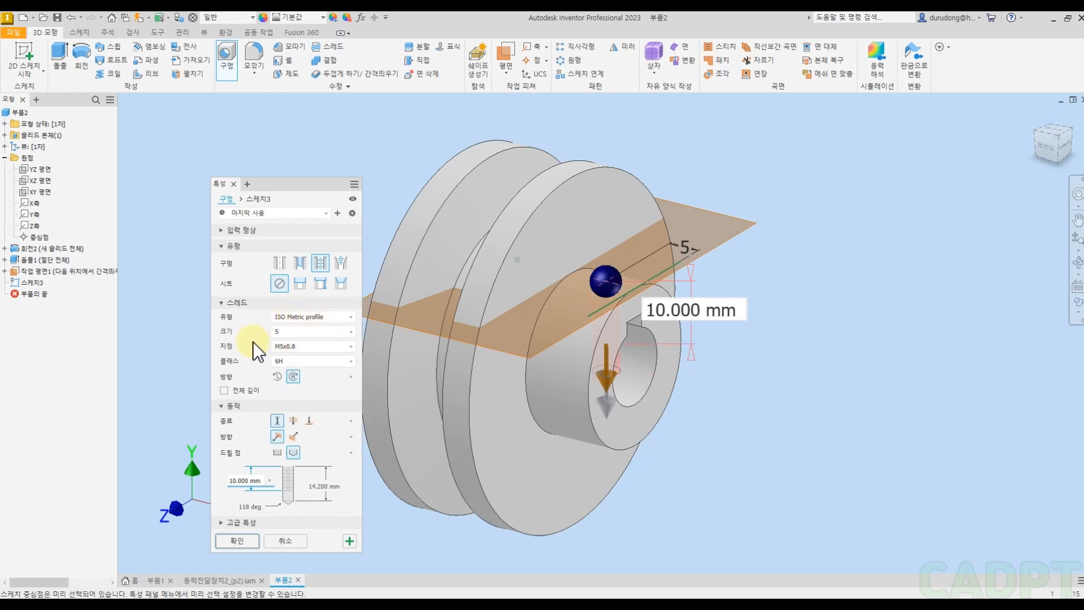
pyautogui.click(289, 335)
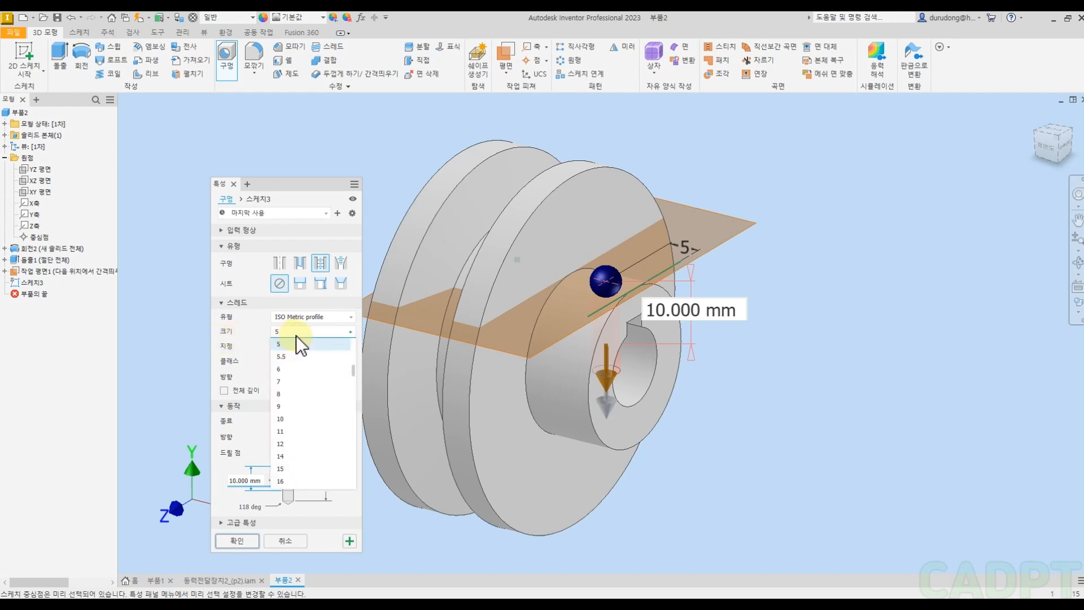
pyautogui.click(294, 357)
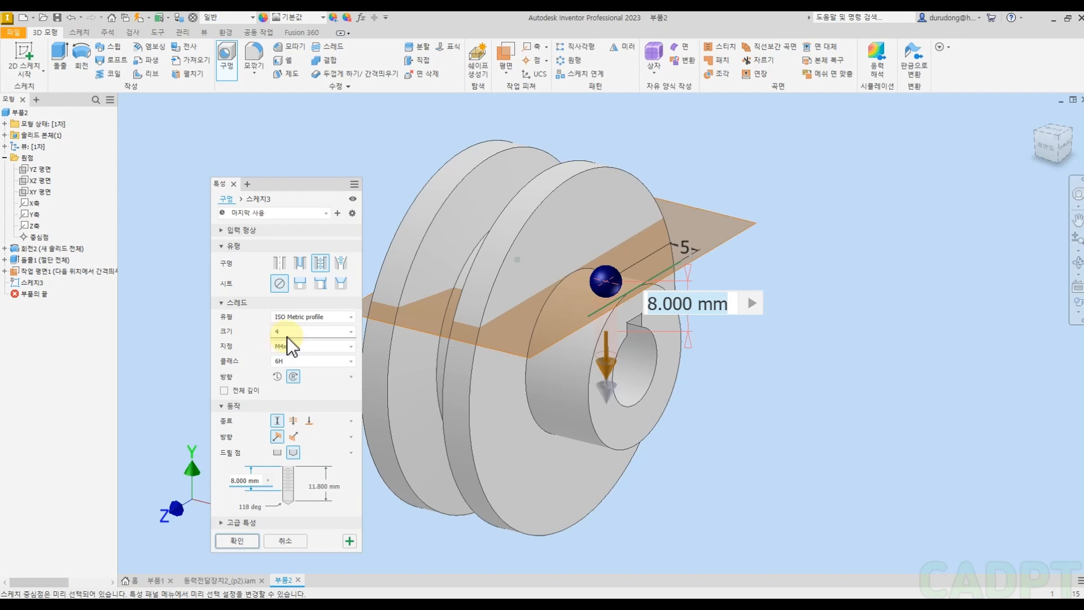
# Step: Try the Through All termination for the tapped hole and inspect its preview through both walls of the hub
pyautogui.keyDown('shift'); pyautogui.moveTo(706, 380); pyautogui.dragTo(652, 372, button='middle'); pyautogui.keyUp('shift')
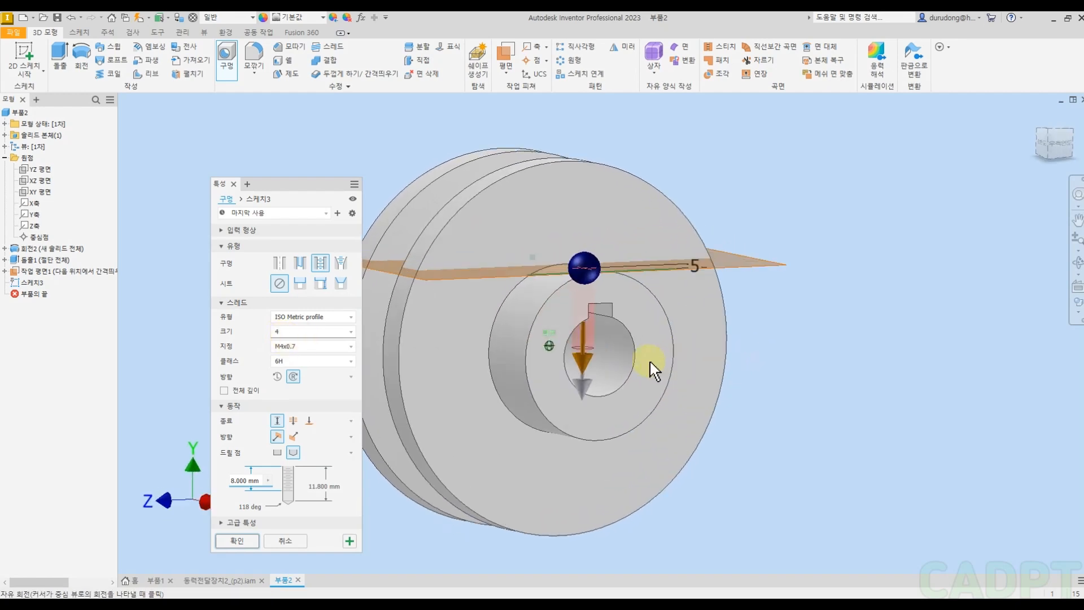
pyautogui.click(293, 420)
pyautogui.keyDown('shift'); pyautogui.moveTo(581, 392); pyautogui.dragTo(590, 421, button='middle'); pyautogui.keyUp('shift')
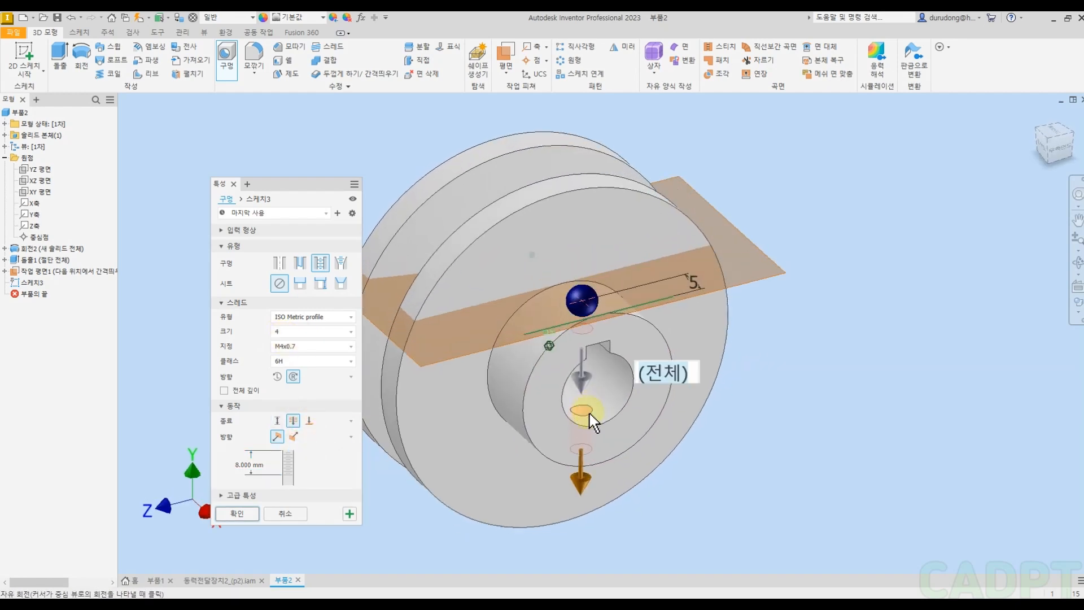
pyautogui.scroll(-3, 587, 417)
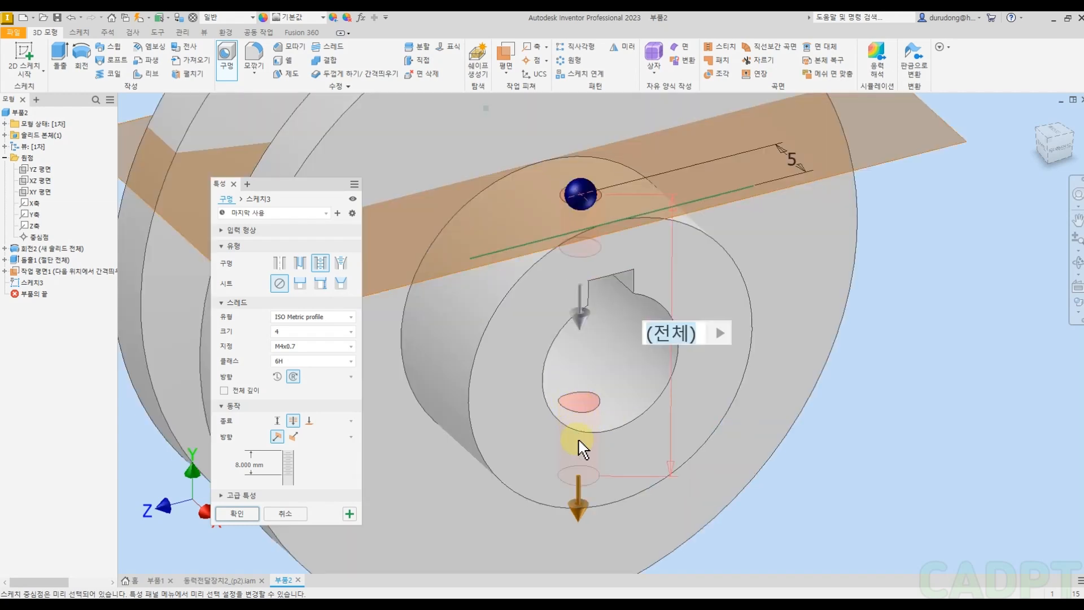
pyautogui.keyDown('shift'); pyautogui.moveTo(587, 424); pyautogui.dragTo(584, 333, button='middle'); pyautogui.keyUp('shift')
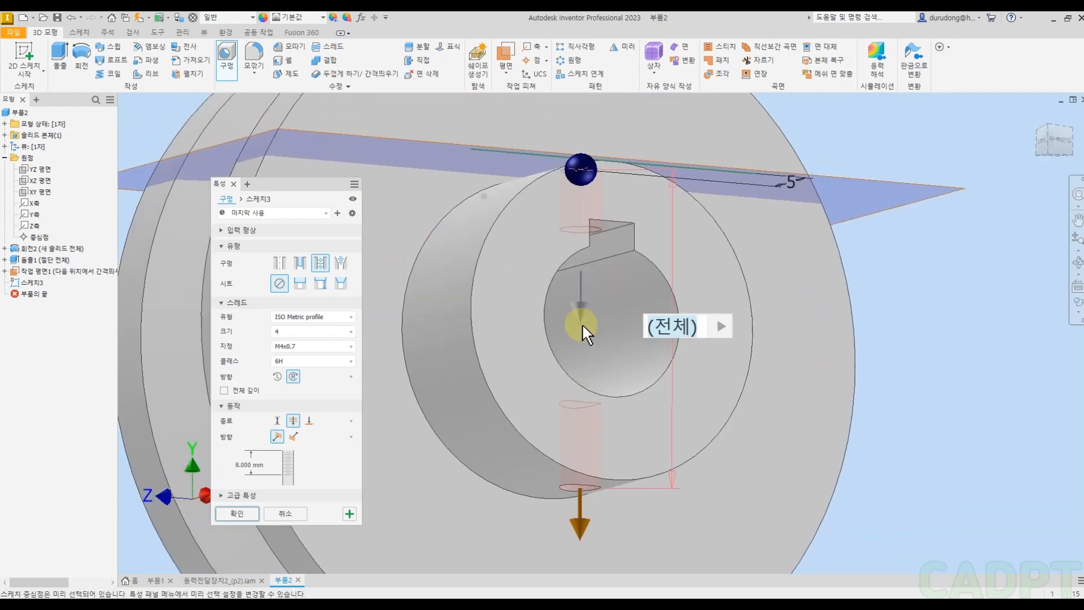
# Step: Set the hole's termination back to Distance and compare its thread depth with its overall drill depth
pyautogui.click(277, 421)
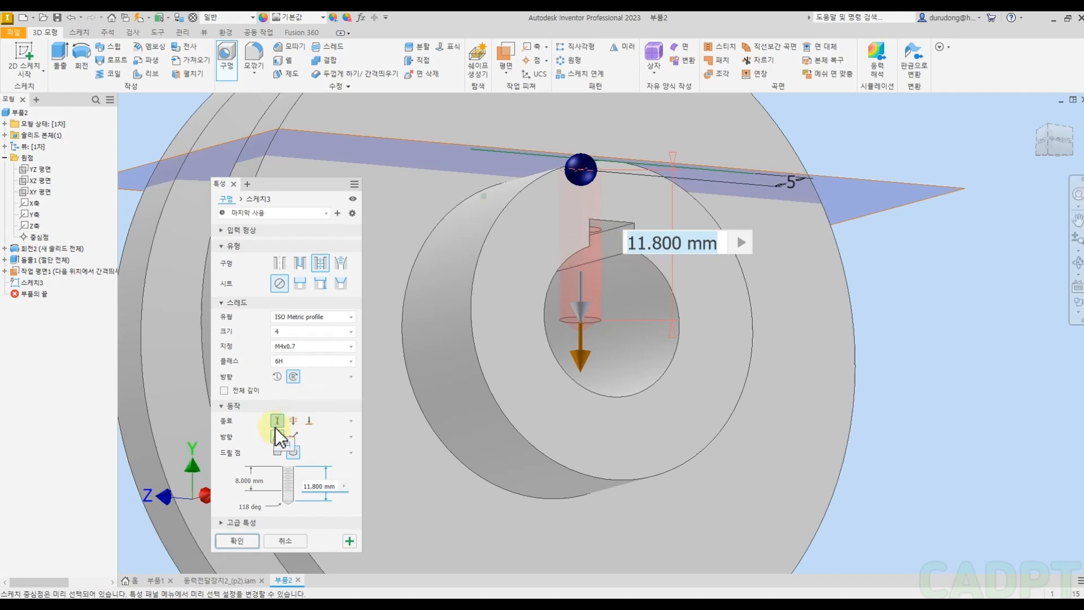
pyautogui.click(248, 480)
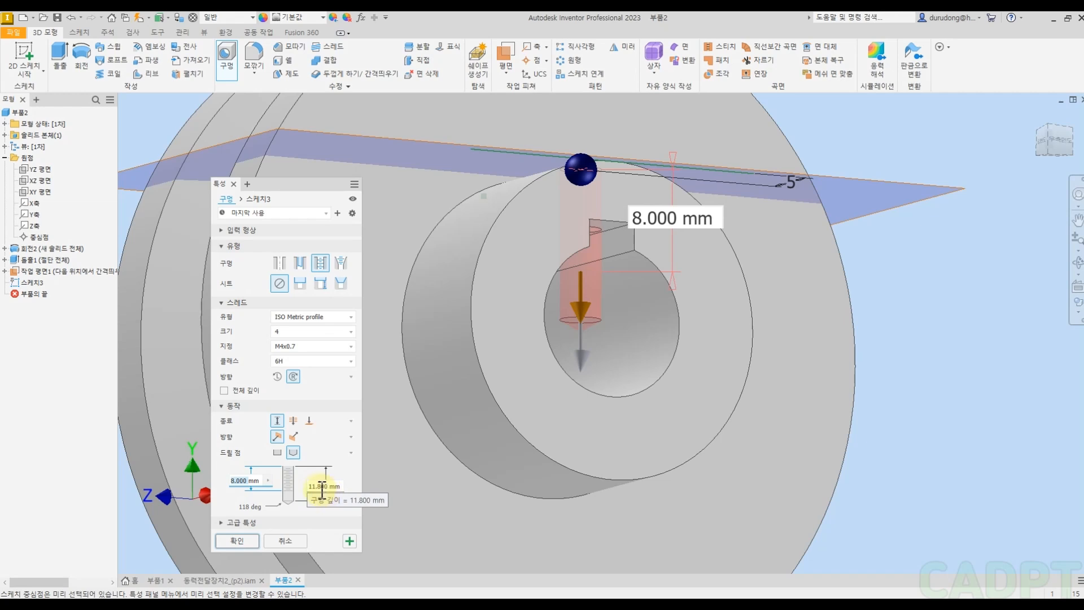
pyautogui.click(321, 487)
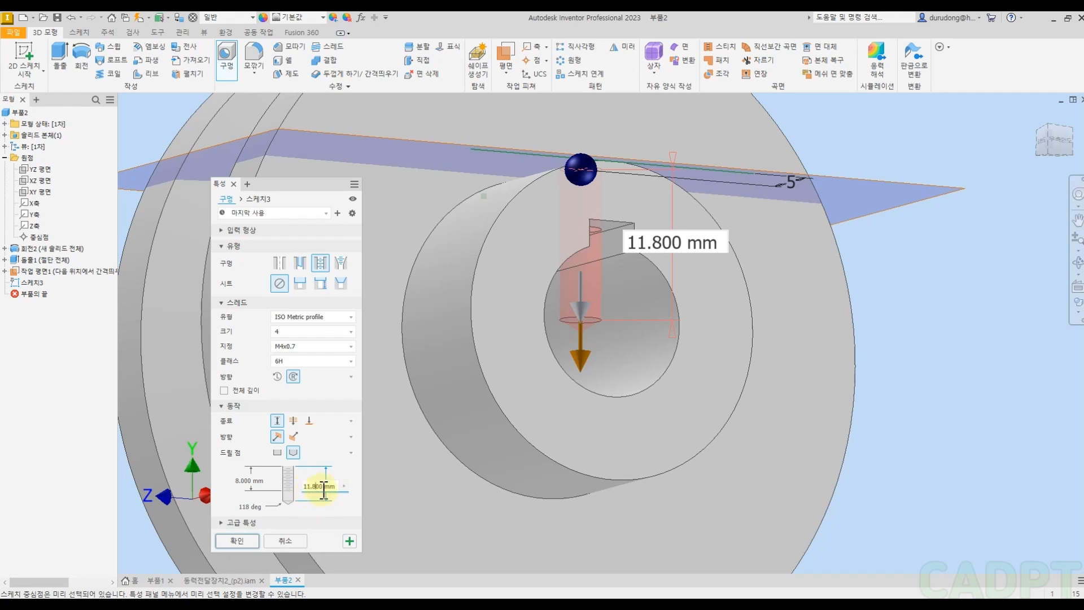
pyautogui.click(323, 487)
pyautogui.click(252, 480)
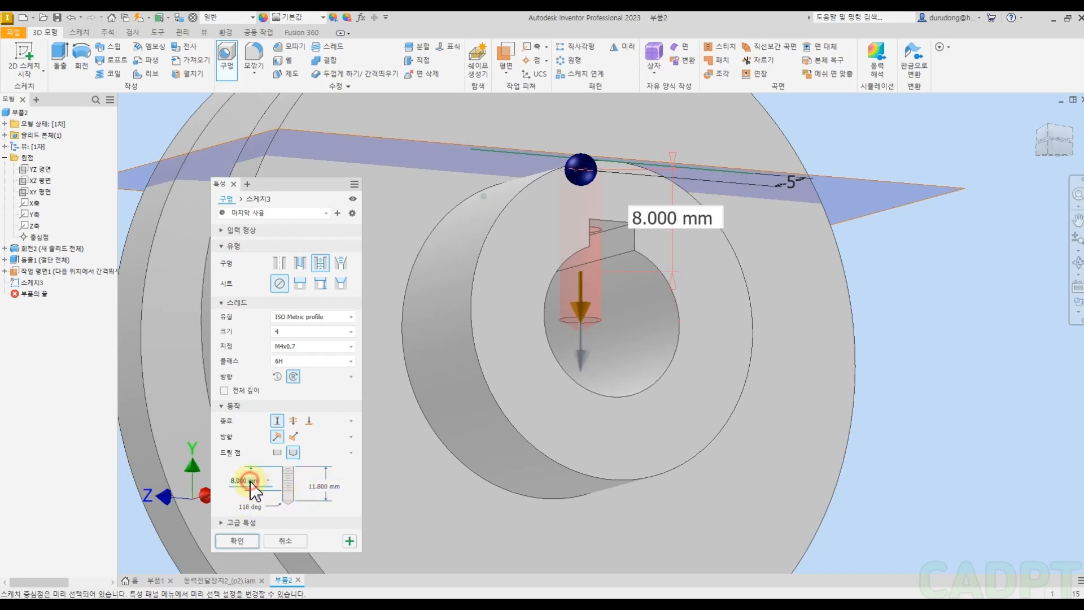
pyautogui.click(315, 488)
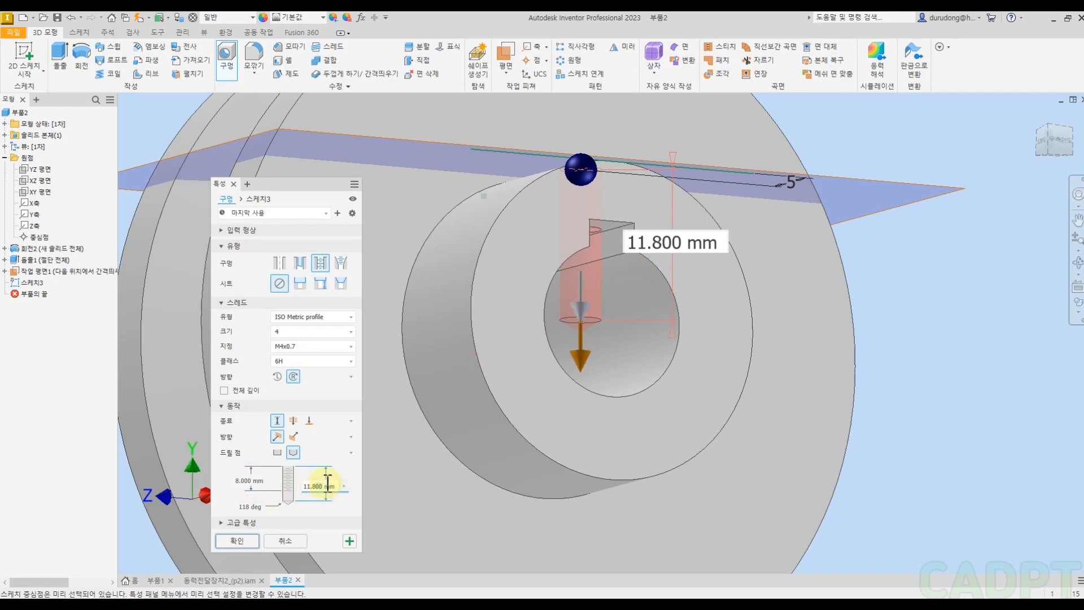
pyautogui.click(253, 481)
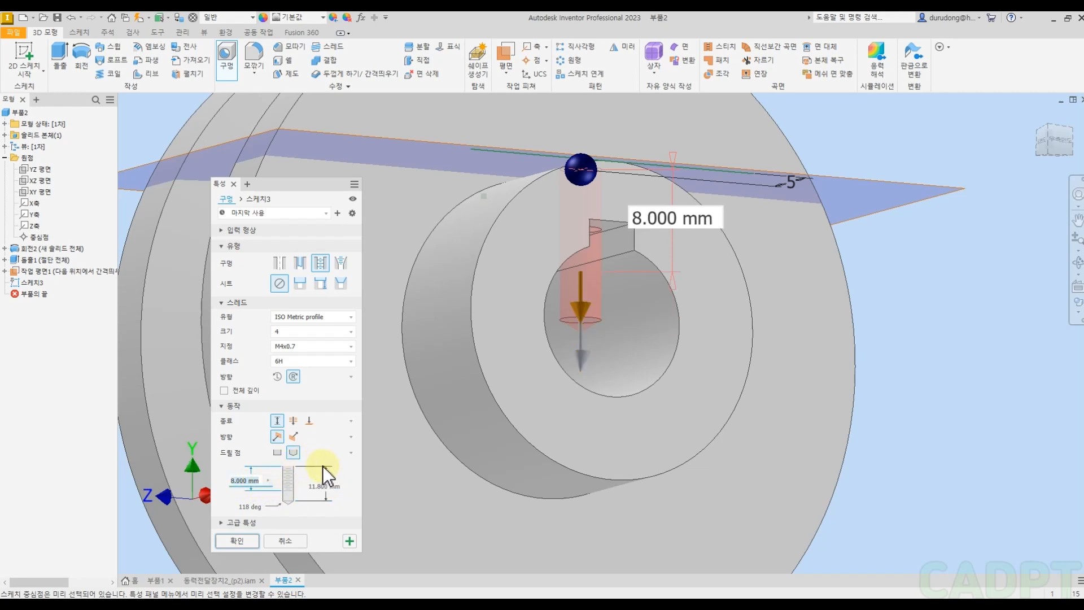
# Step: Change the tapped hole's termination to To and select the keyway's top face as the end surface
pyautogui.click(310, 422)
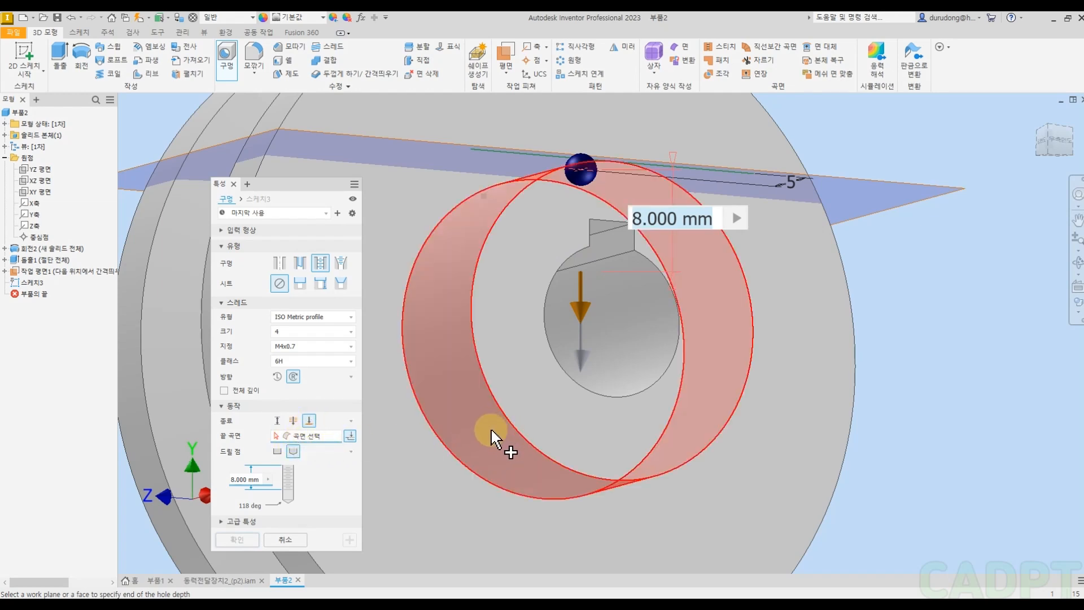
pyautogui.keyDown('shift'); pyautogui.moveTo(622, 289); pyautogui.dragTo(595, 275, button='middle'); pyautogui.keyUp('shift')
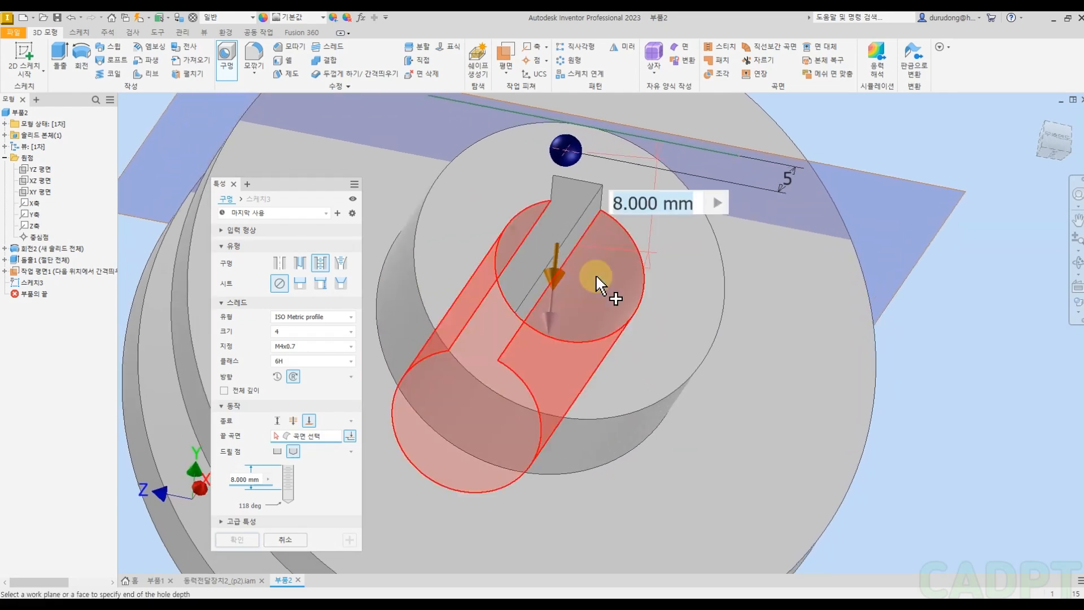
pyautogui.click(576, 198)
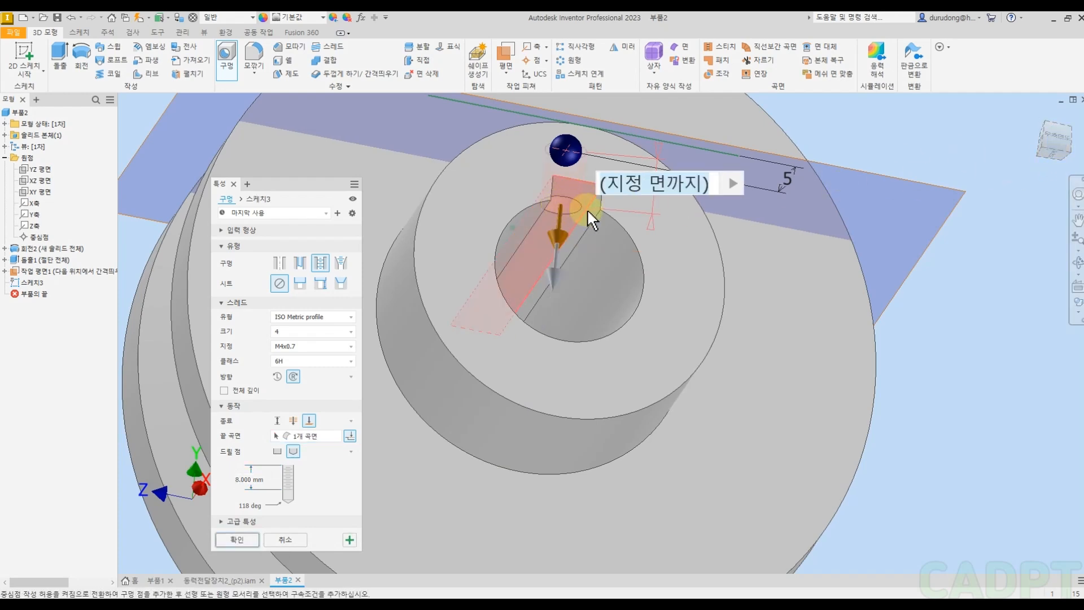
pyautogui.keyDown('shift'); pyautogui.moveTo(632, 240); pyautogui.dragTo(776, 245, button='middle'); pyautogui.keyUp('shift')
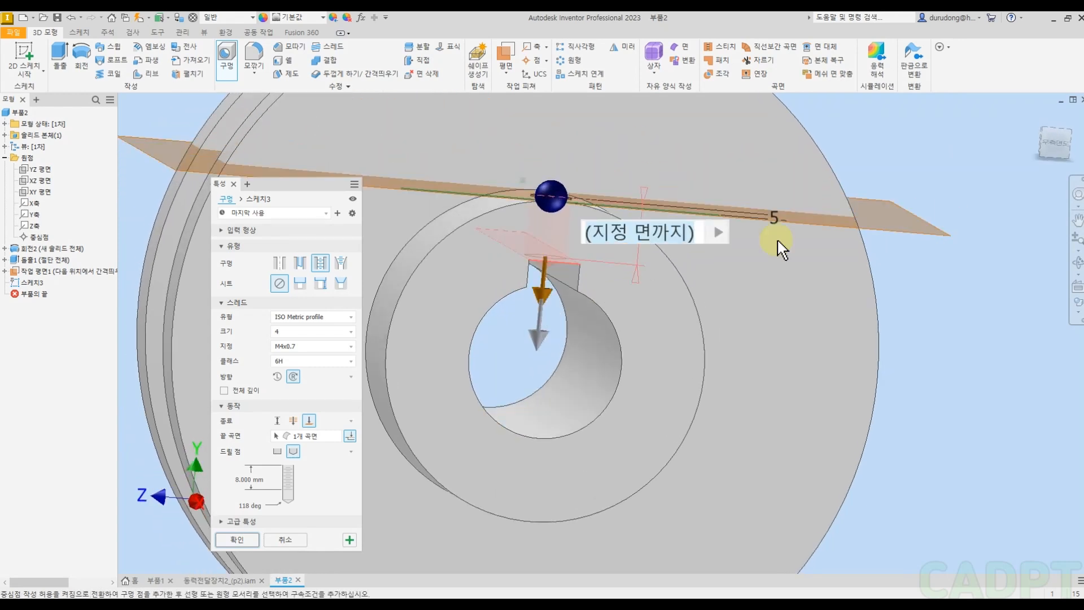
# Step: Check the tapped hole's 8 mm thread depth against the keyway, create the hole down to the keyway's top face, and inspect its threads
pyautogui.click(1055, 150)
pyautogui.scroll(4, 625, 276)
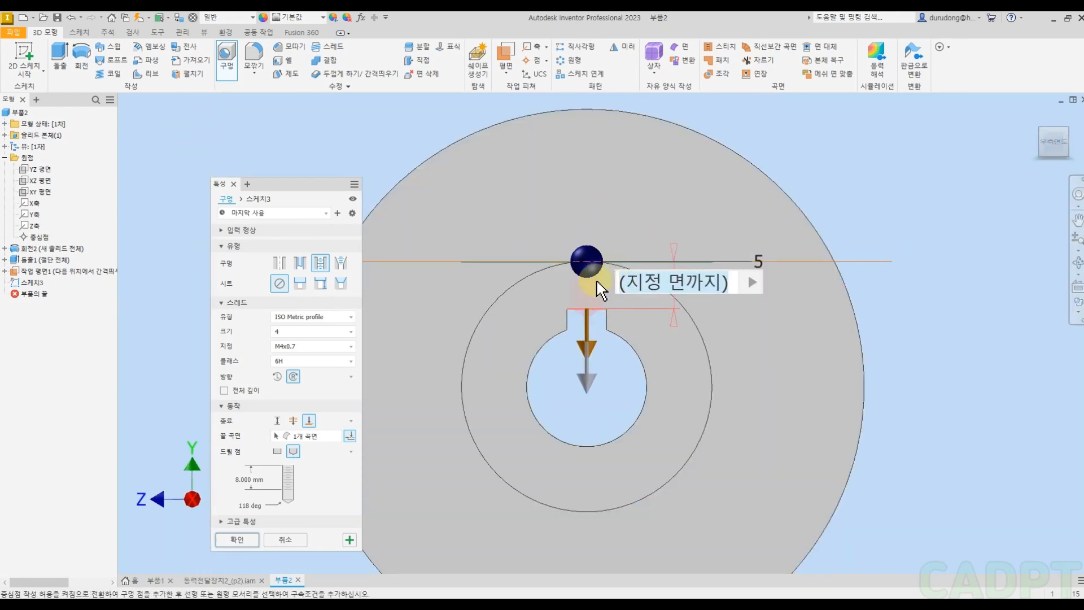
pyautogui.scroll(3, 607, 274)
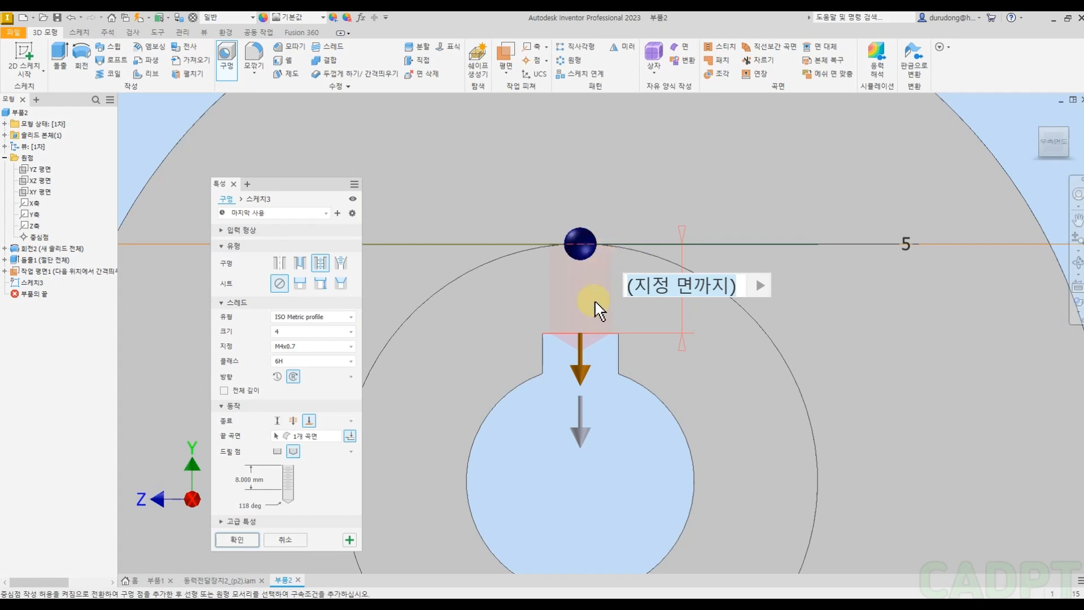
pyautogui.moveTo(687, 358); pyautogui.dragTo(590, 332, button='middle')
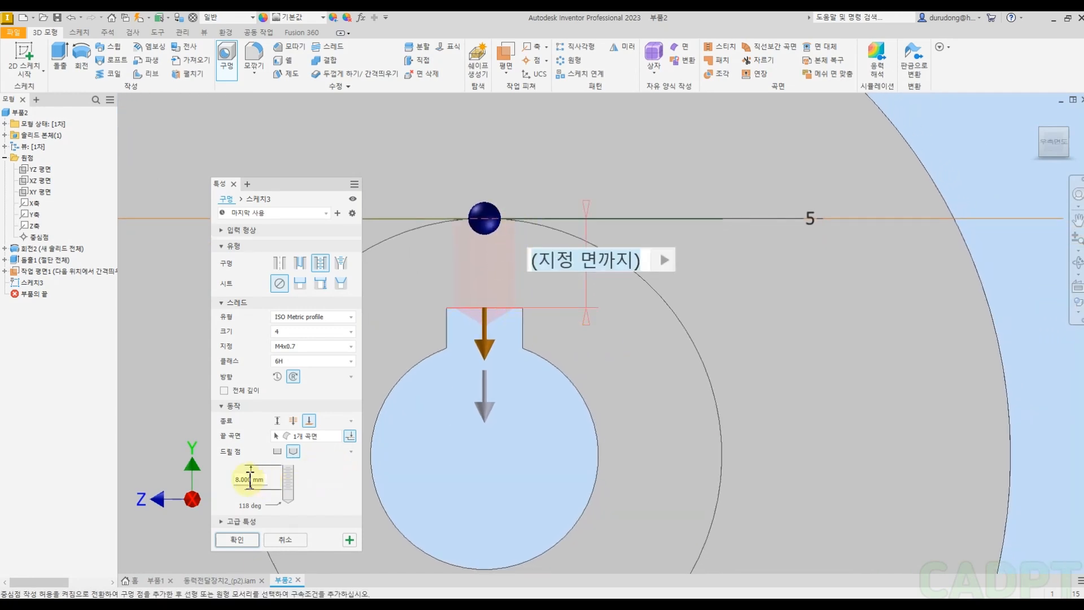
pyautogui.click(251, 479)
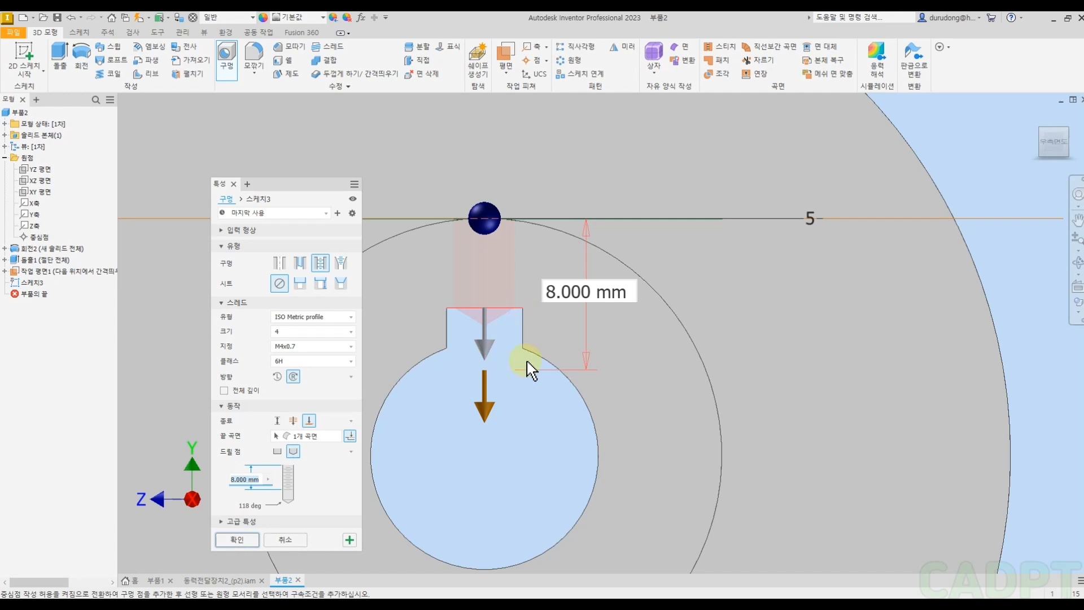
pyautogui.keyDown('shift'); pyautogui.moveTo(489, 443); pyautogui.dragTo(506, 426, button='middle'); pyautogui.keyUp('shift')
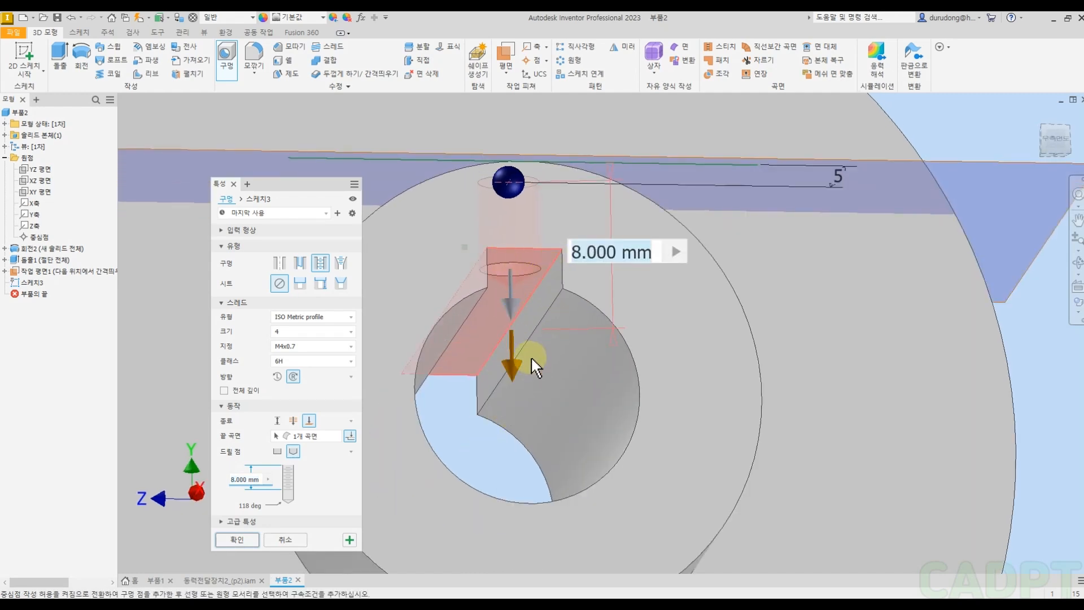
pyautogui.click(243, 540)
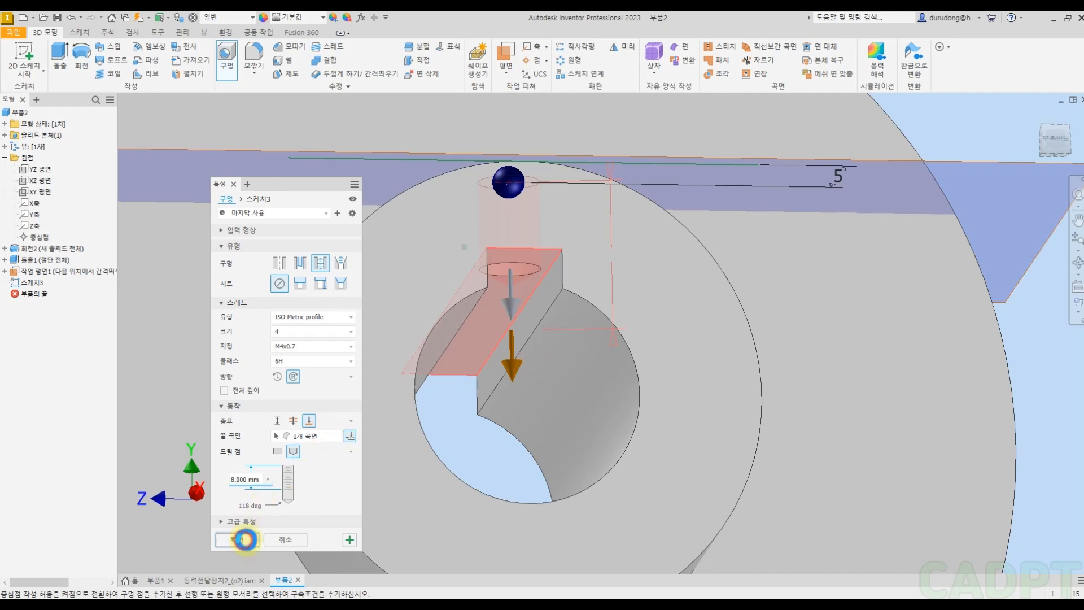
pyautogui.keyDown('shift'); pyautogui.moveTo(503, 430); pyautogui.dragTo(494, 240, button='middle'); pyautogui.keyUp('shift')
pyautogui.scroll(5, 493, 245)
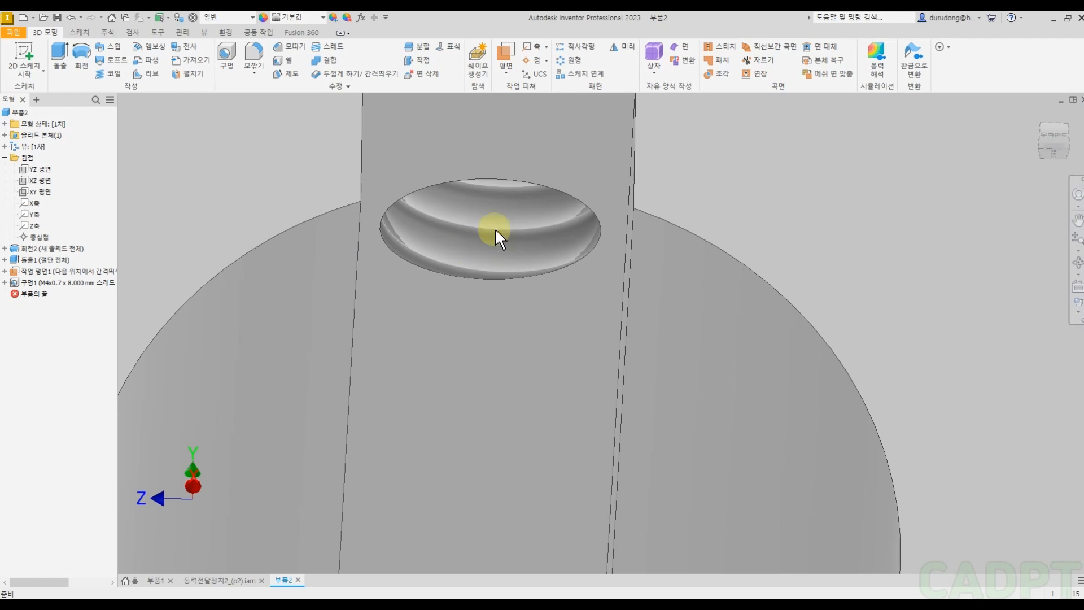
pyautogui.scroll(-5, 507, 236)
pyautogui.keyDown('shift'); pyautogui.moveTo(508, 242); pyautogui.dragTo(583, 297, button='middle'); pyautogui.keyUp('shift')
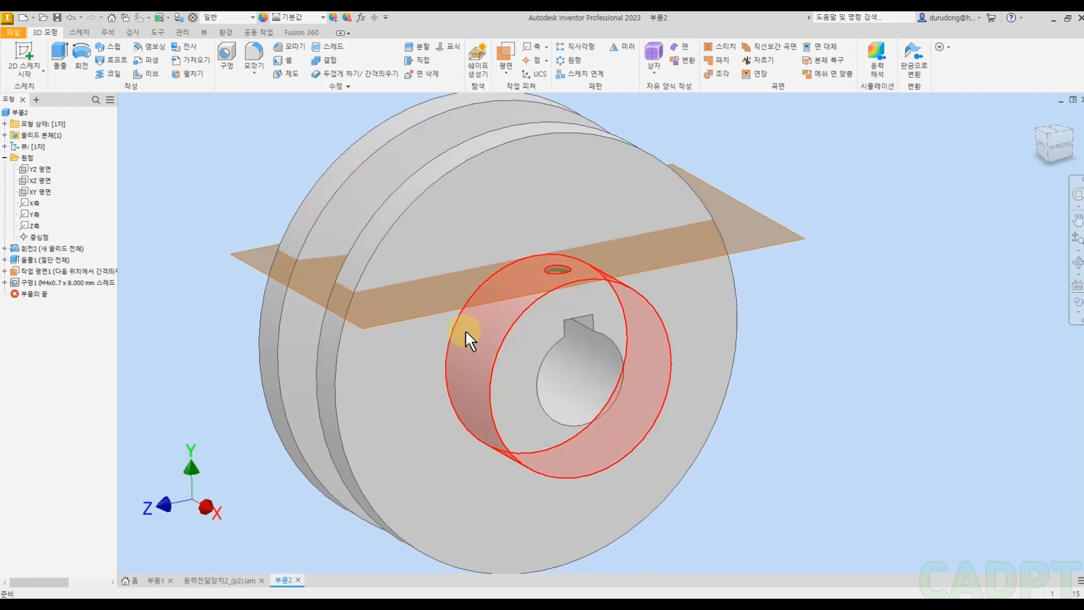
# Step: Hide the offset work plane used for the tapped hole and collapse the origin folder in the model tree
pyautogui.scroll(3, 455, 370)
pyautogui.keyDown('shift'); pyautogui.moveTo(455, 369); pyautogui.dragTo(545, 353, button='middle'); pyautogui.keyUp('shift')
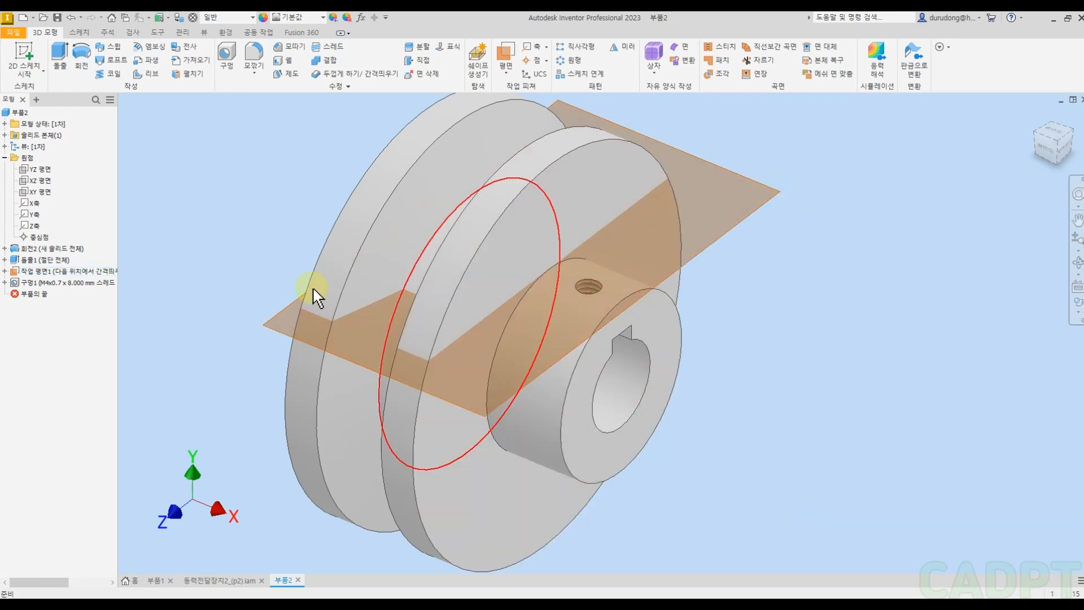
pyautogui.rightClick(66, 270)
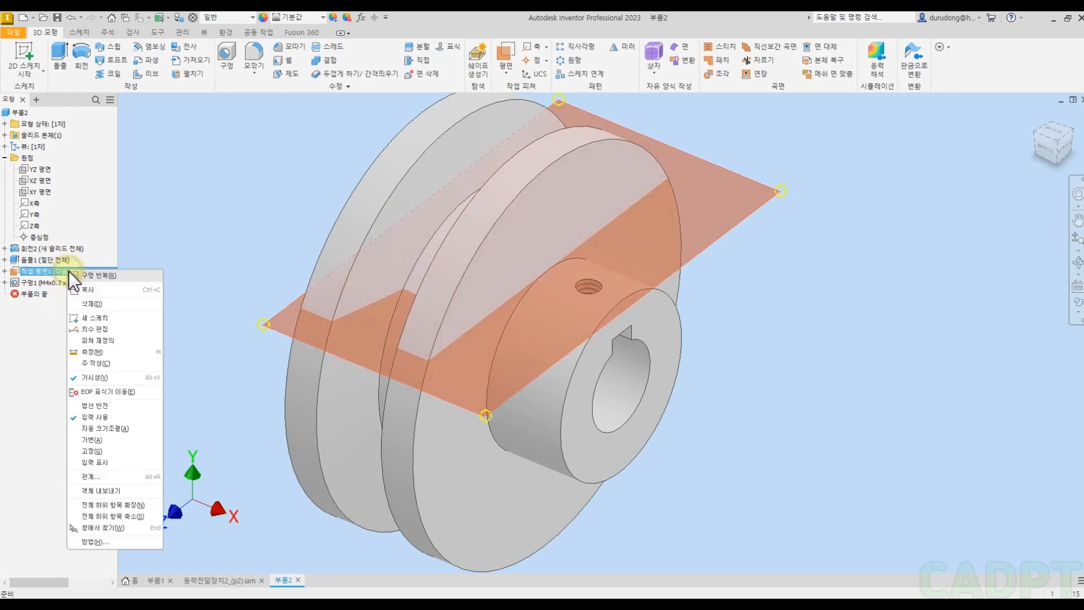
pyautogui.click(111, 382)
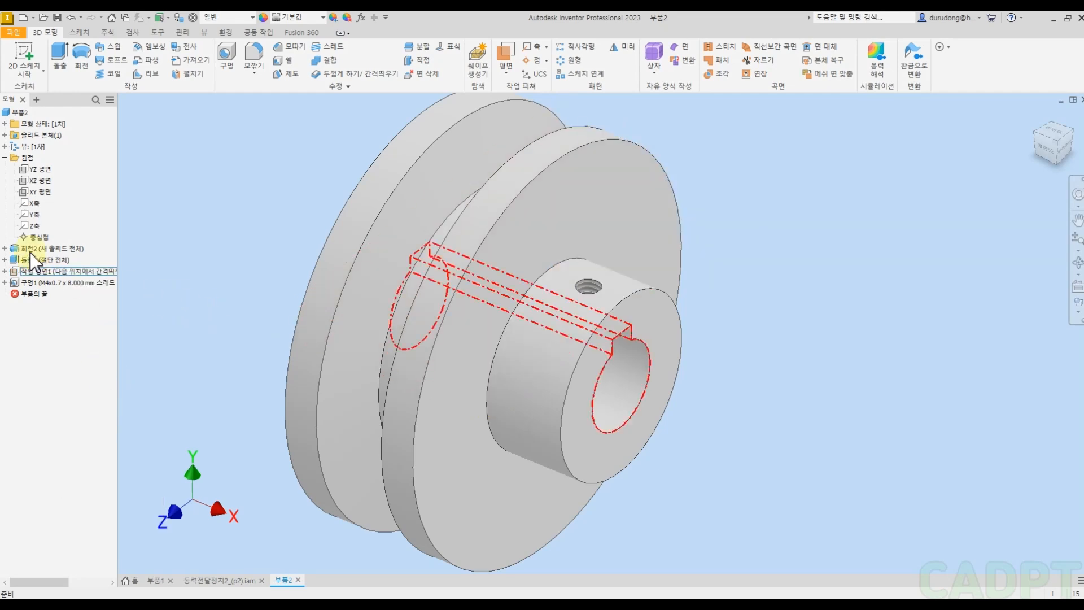
pyautogui.click(4, 159)
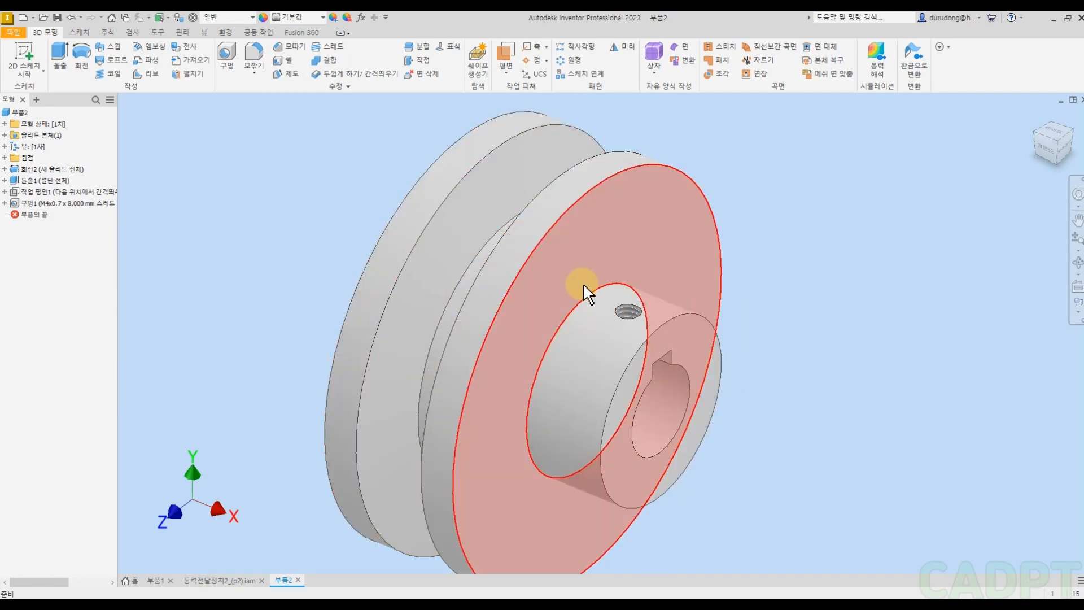
pyautogui.click(271, 275)
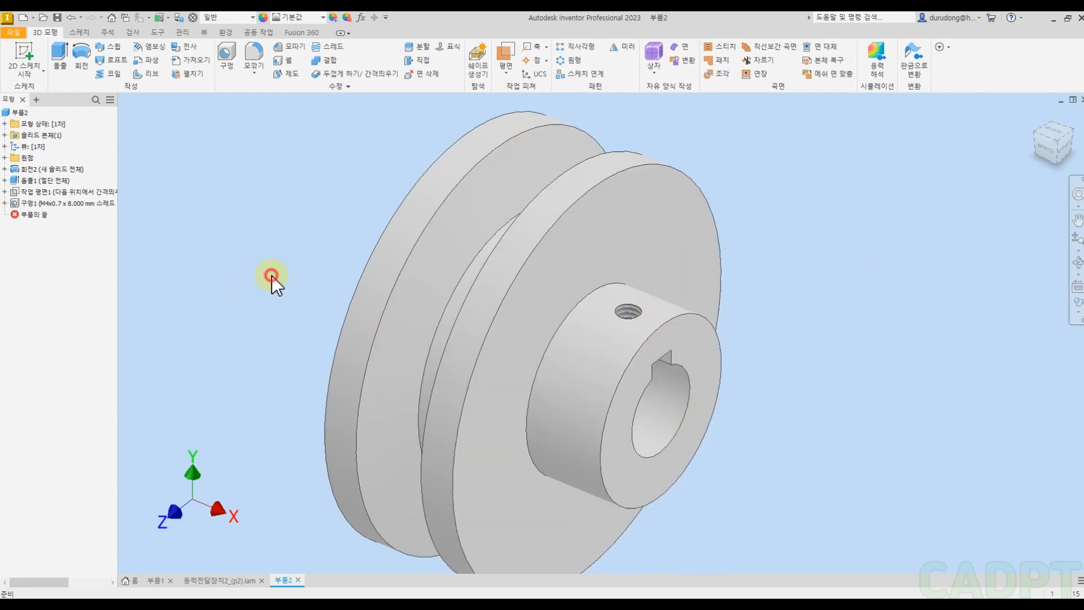
pyautogui.scroll(-3, 781, 282)
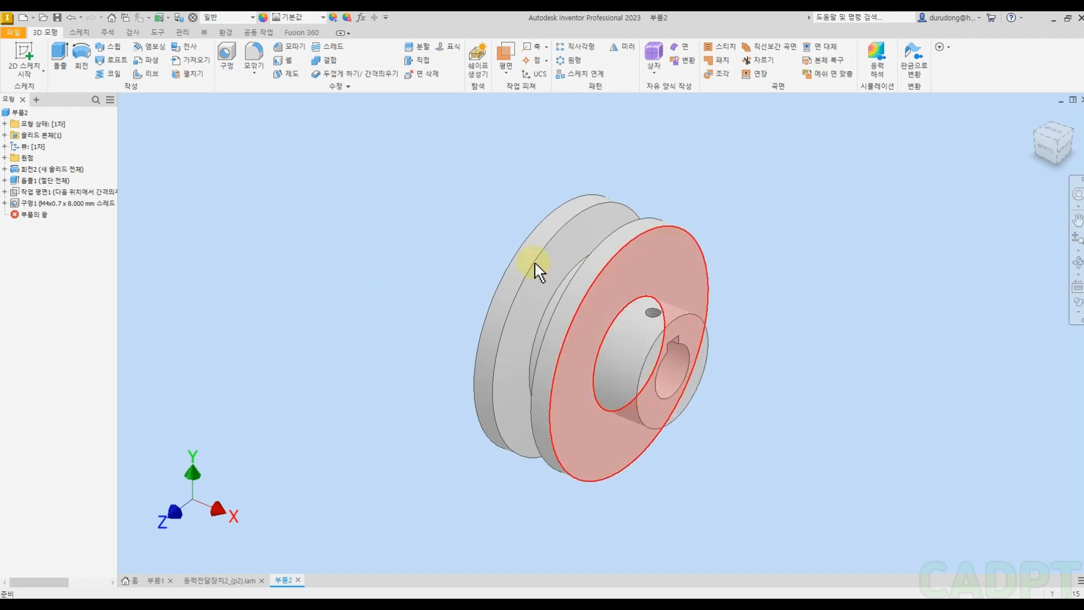
pyautogui.scroll(5, 795, 326)
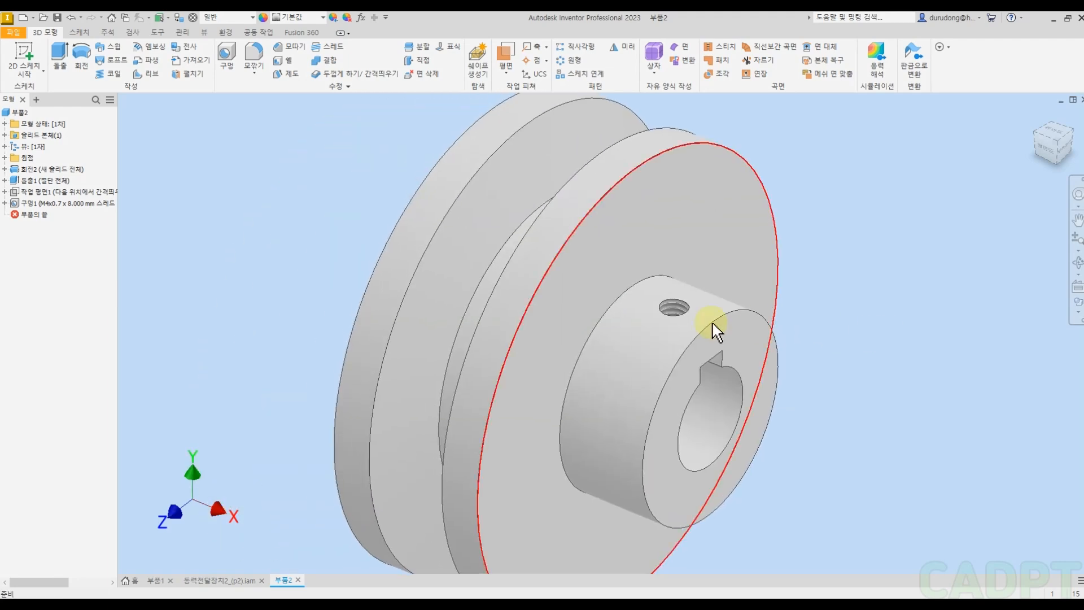
# Step: Start a fillet and round the outermost rim edges of both pulley flanges with a 2 mm radius
pyautogui.scroll(-3, 523, 280)
pyautogui.moveTo(469, 310)
pyautogui.keyDown('shift'); pyautogui.mouseDown(button='middle')
pyautogui.moveTo(520, 288)
pyautogui.moveTo(506, 309)
pyautogui.moveTo(493, 286)
pyautogui.mouseUp(button='middle'); pyautogui.keyUp('shift')
pyautogui.click(239, 53)
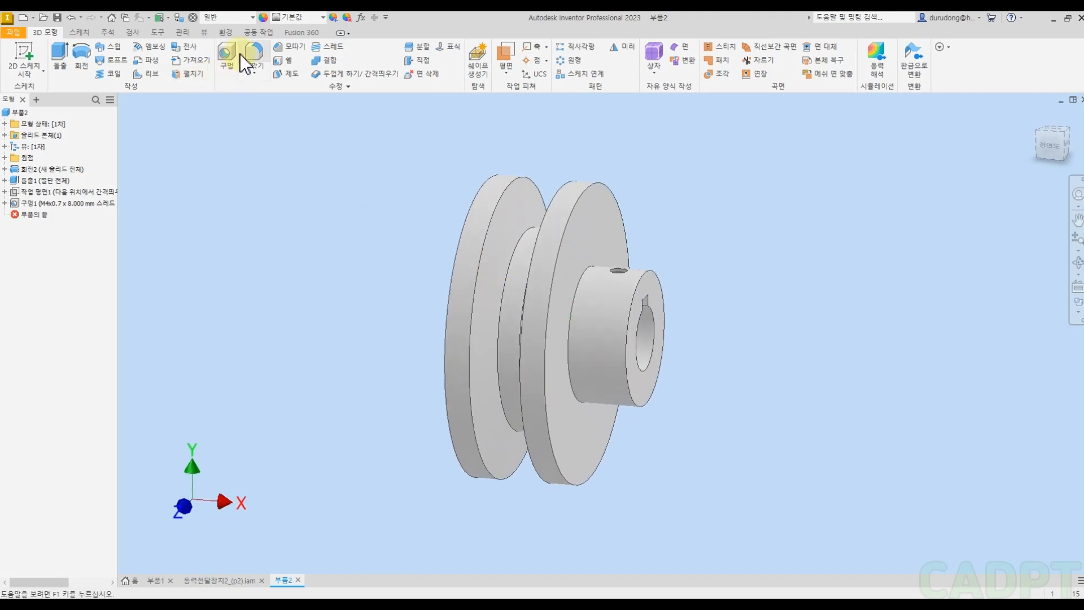
pyautogui.click(1046, 146)
pyautogui.scroll(3, 565, 151)
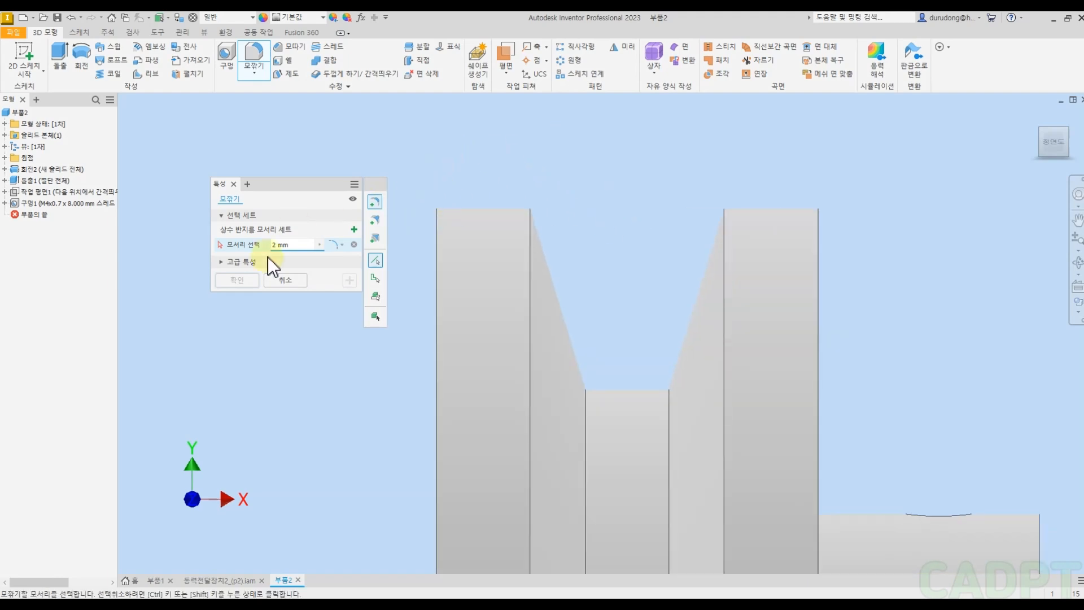
pyautogui.click(438, 223)
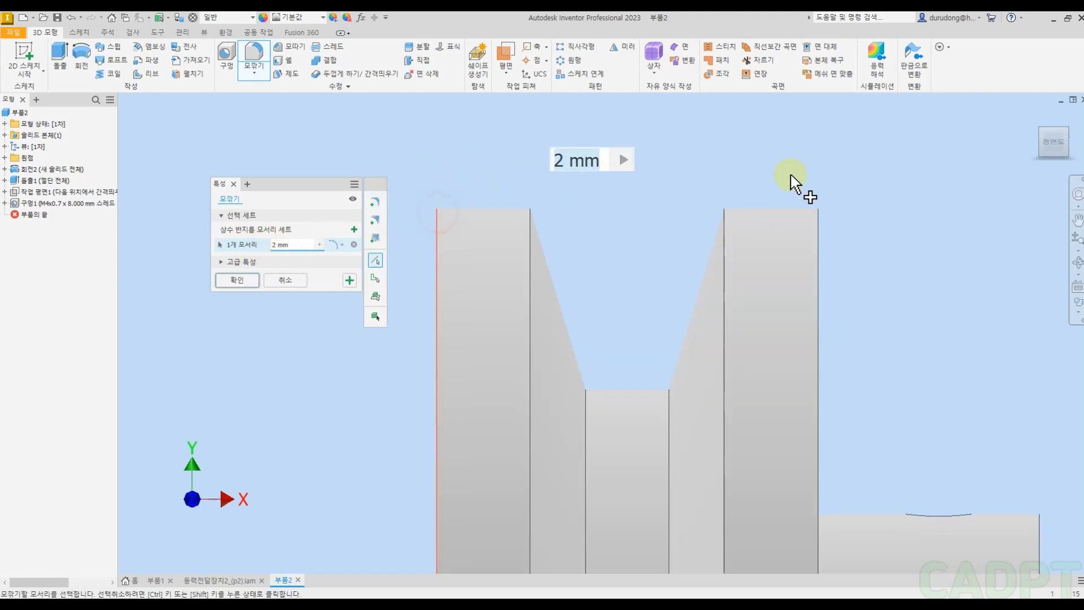
pyautogui.click(818, 216)
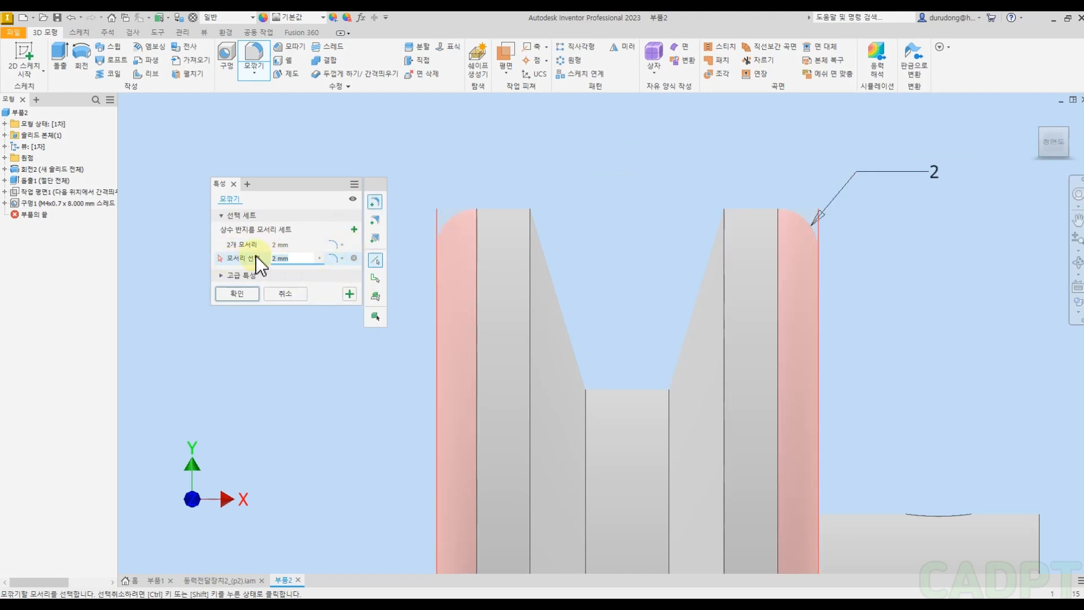
# Step: Add 1 mm fillets on the V-groove's two bottom edges and 0.5 mm fillets on its two outer edges, and create the fillet feature
pyautogui.click(588, 393)
pyautogui.click(668, 399)
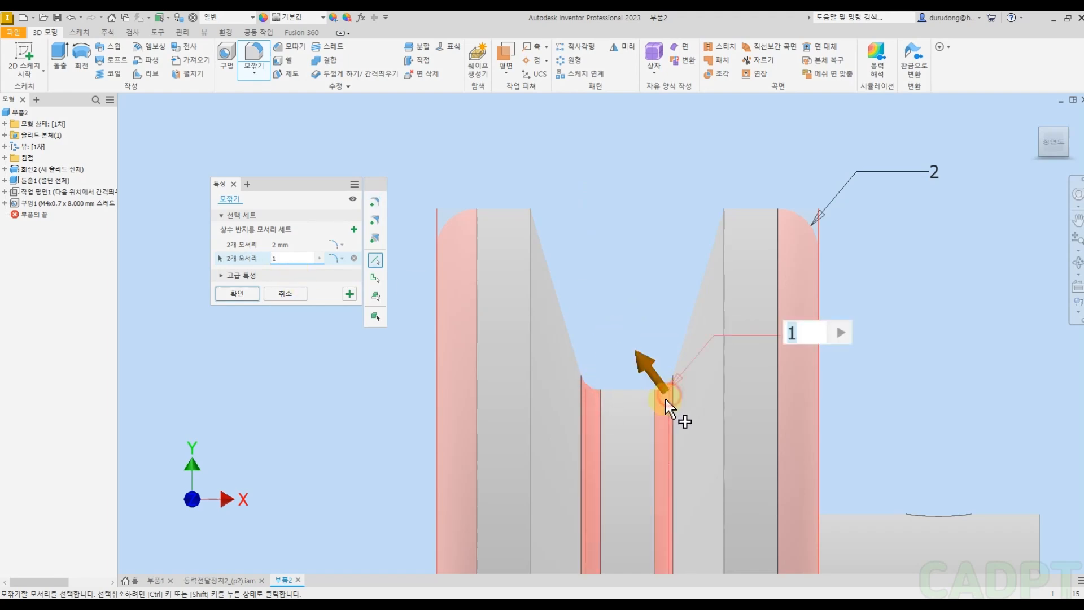
pyautogui.click(354, 231)
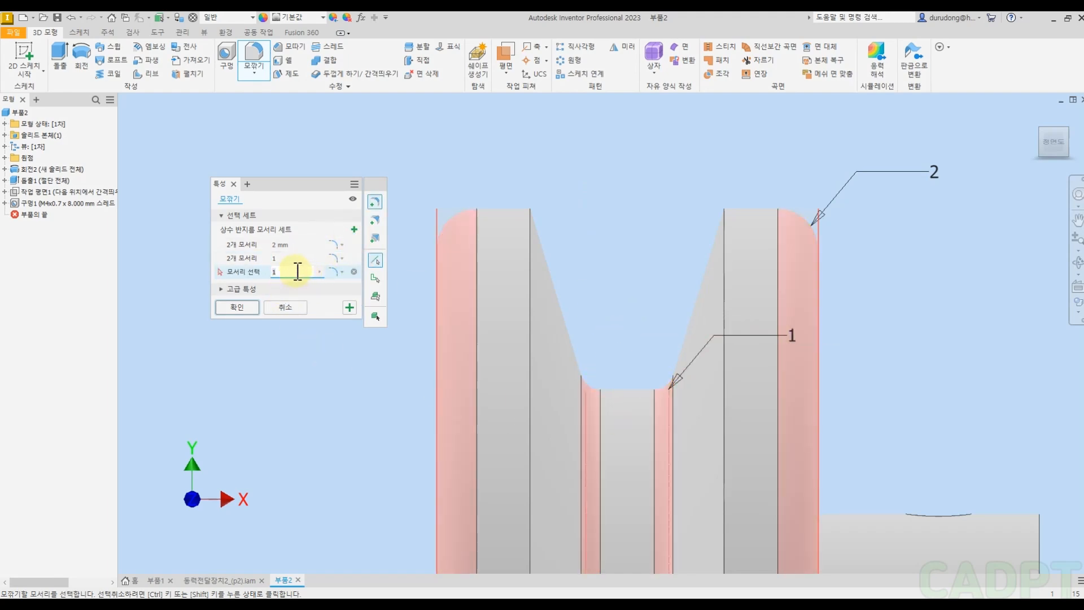
pyautogui.write('0.5')
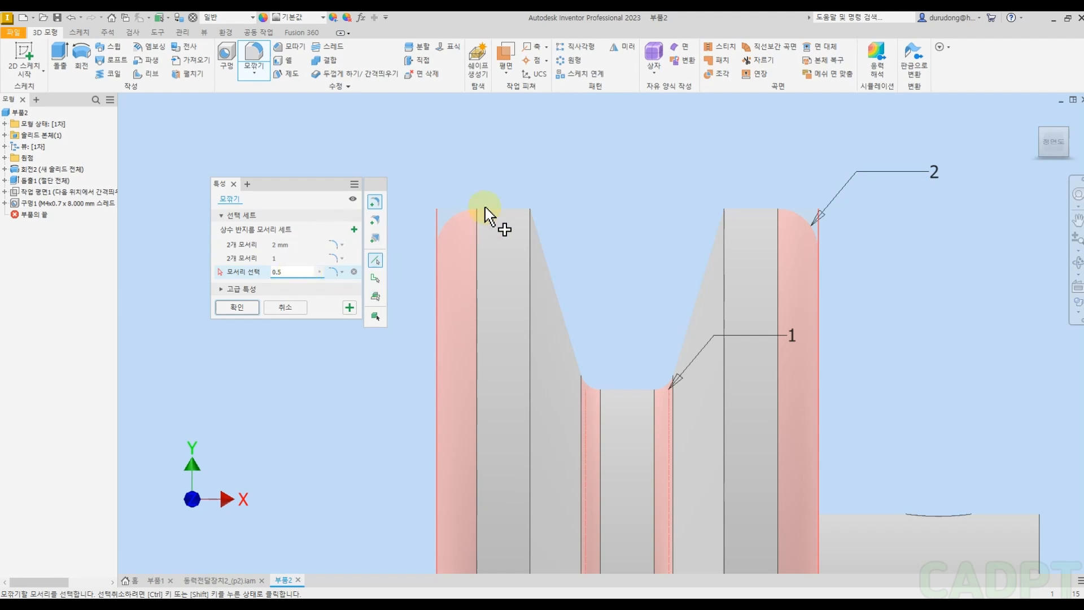
pyautogui.click(532, 213)
pyautogui.click(716, 212)
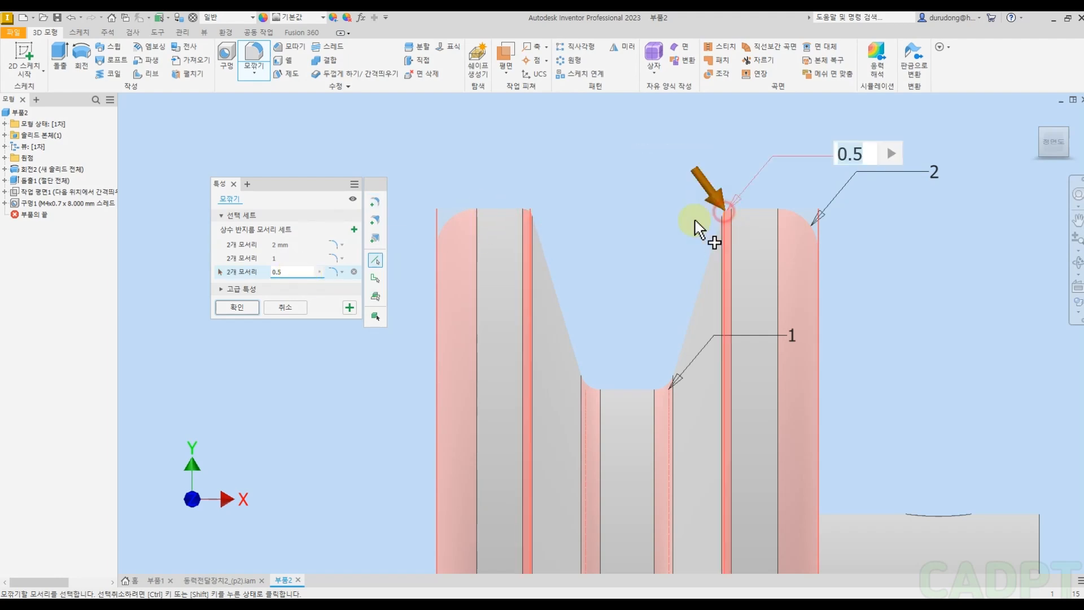
pyautogui.scroll(-3, 689, 226)
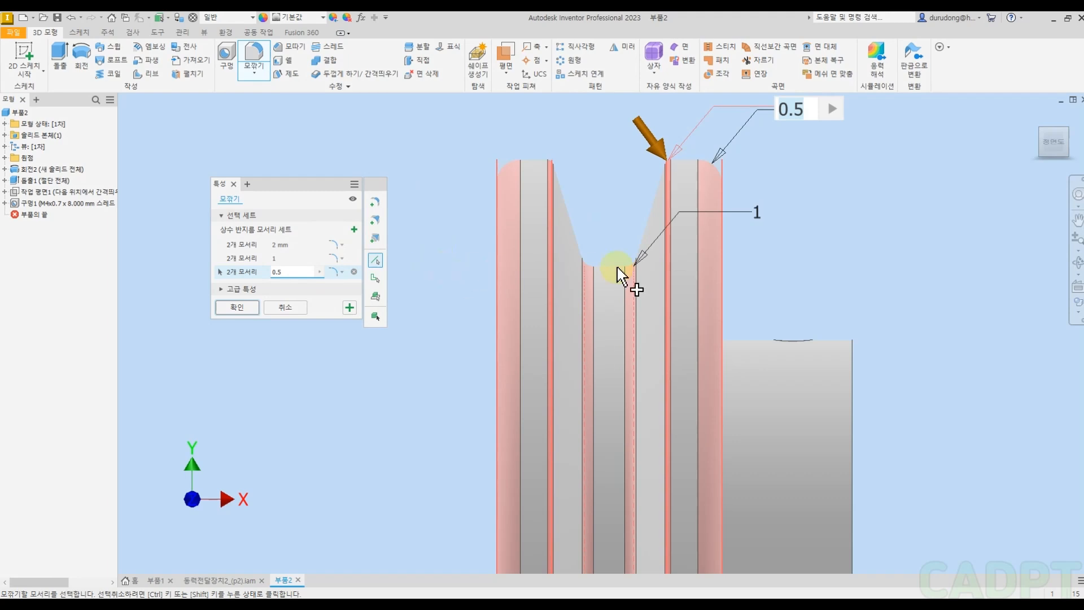
pyautogui.moveTo(641, 189); pyautogui.dragTo(593, 269, button='middle')
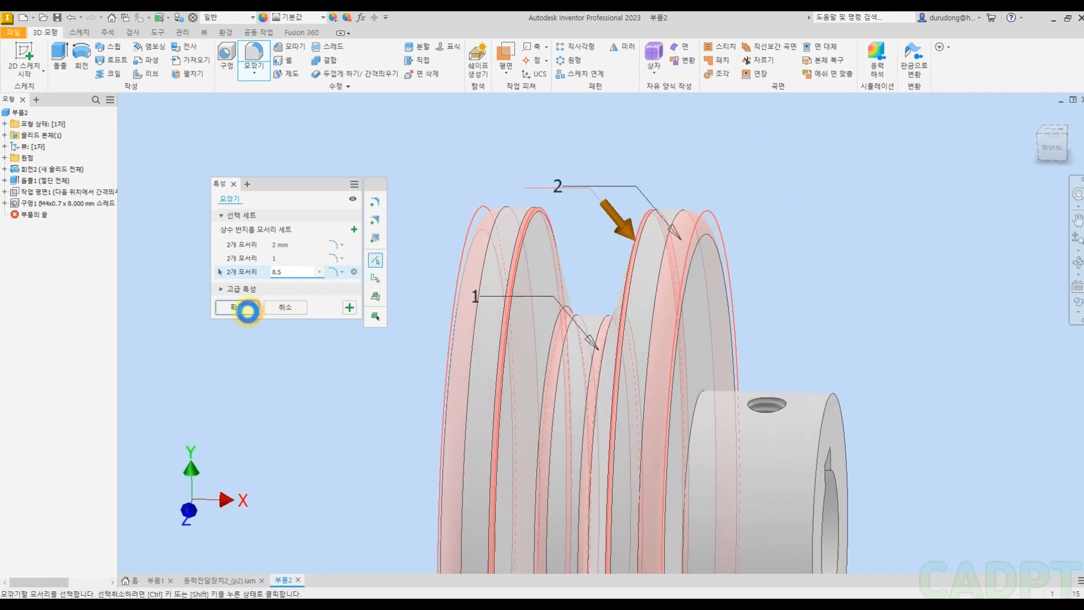
pyautogui.click(256, 314)
# Step: Fillet the edge where the hub meets the flange face with a 3 mm radius
pyautogui.click(251, 55)
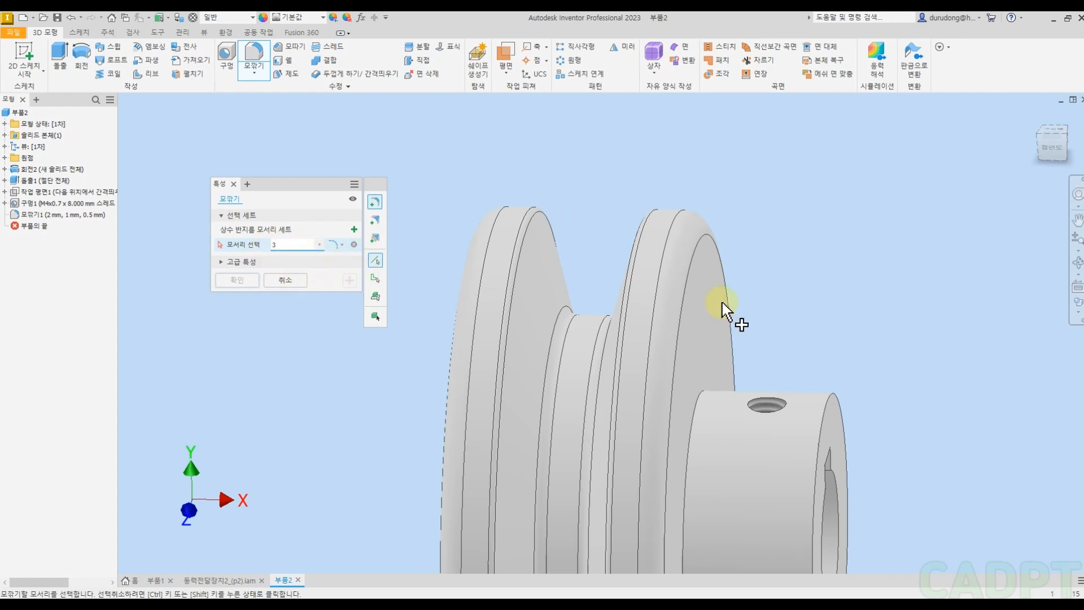
pyautogui.click(700, 394)
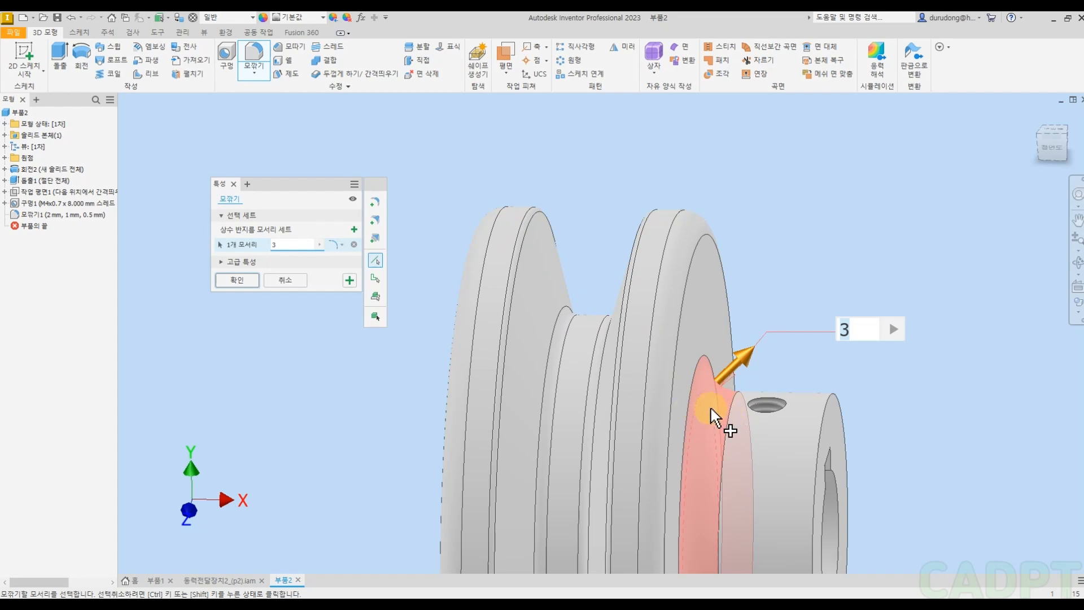
pyautogui.scroll(3, 705, 404)
pyautogui.keyDown('shift'); pyautogui.moveTo(582, 367); pyautogui.dragTo(719, 305, button='middle'); pyautogui.keyUp('shift')
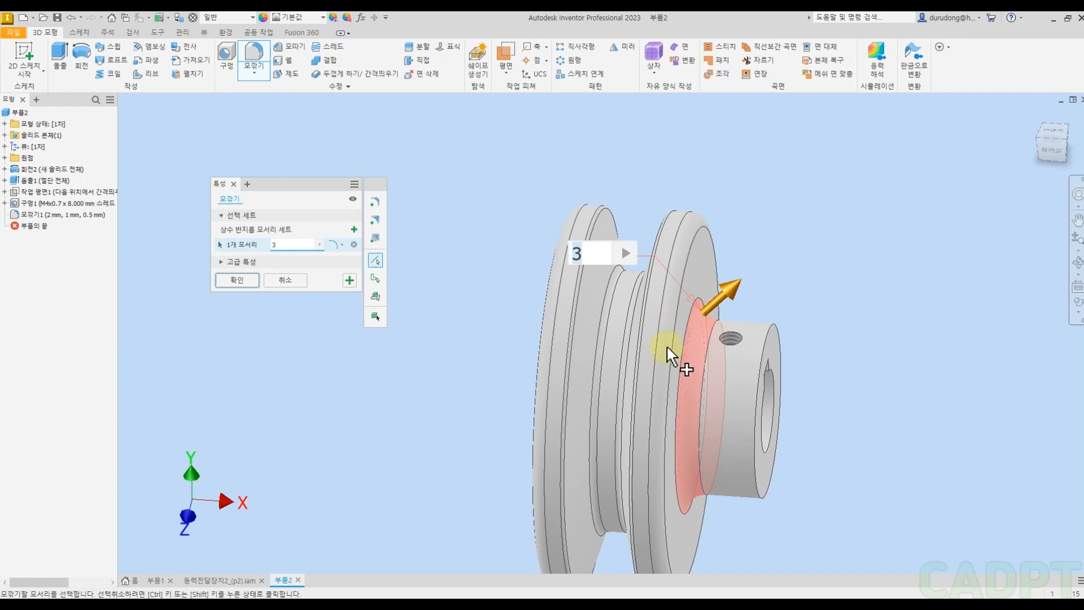
pyautogui.click(237, 280)
# Step: Chamfer the bore's circular edge at both ends and the outer edge of the hub's end face with a 1 mm distance
pyautogui.moveTo(377, 301)
pyautogui.keyDown('shift'); pyautogui.mouseDown(button='middle')
pyautogui.moveTo(338, 305)
pyautogui.moveTo(395, 299)
pyautogui.mouseUp(button='middle'); pyautogui.keyUp('shift')
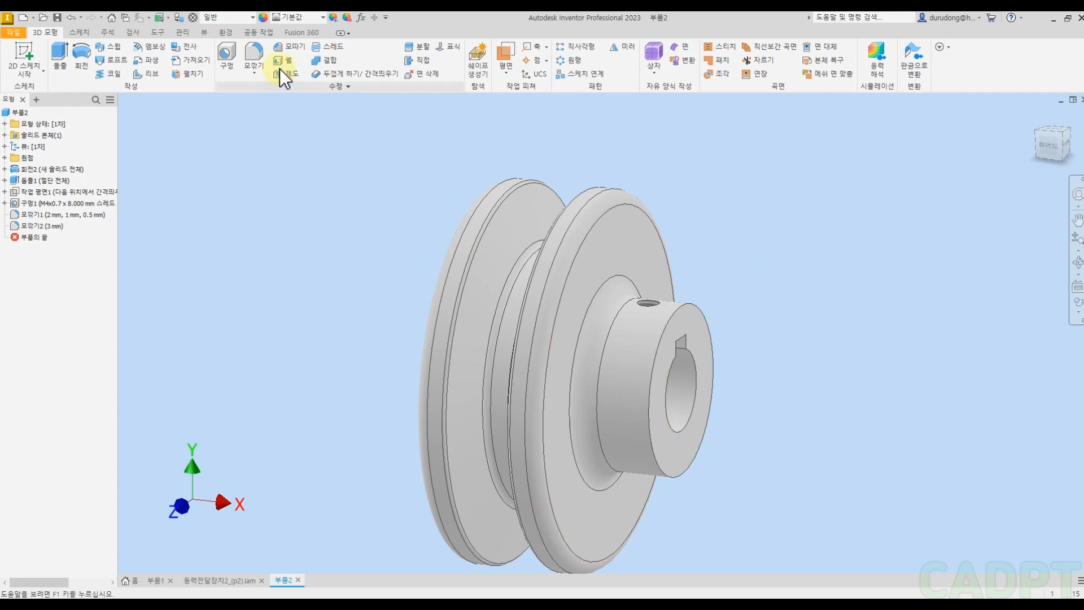
pyautogui.click(288, 49)
pyautogui.moveTo(318, 152); pyautogui.dragTo(264, 151)
pyautogui.write('1')
pyautogui.scroll(3, 757, 435)
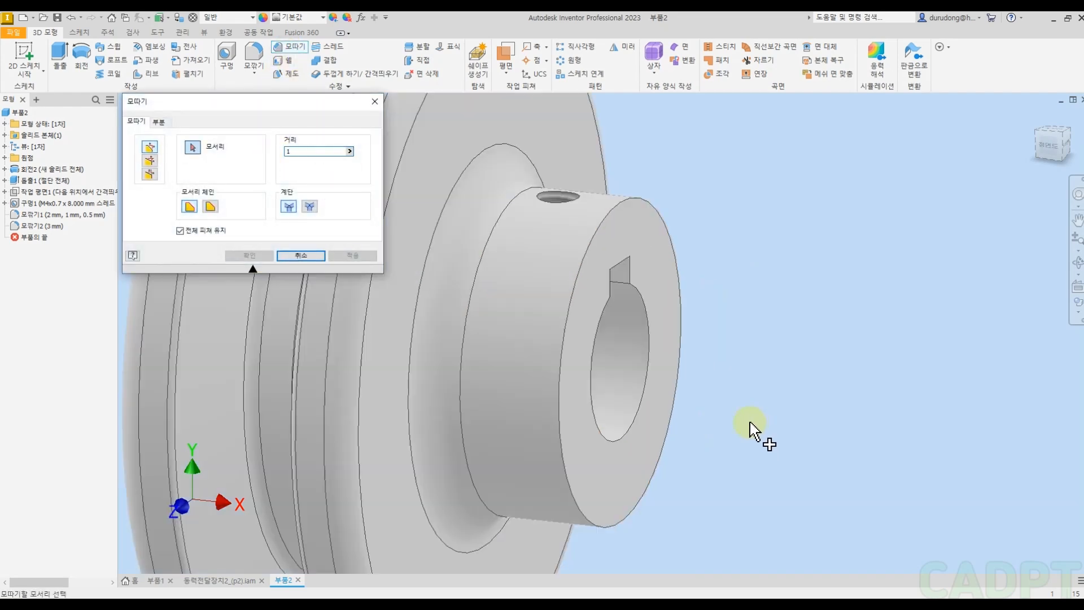
pyautogui.click(650, 335)
pyautogui.scroll(-5, 641, 358)
pyautogui.keyDown('shift'); pyautogui.moveTo(642, 357); pyautogui.dragTo(442, 346, button='middle'); pyautogui.keyUp('shift')
pyautogui.click(391, 316)
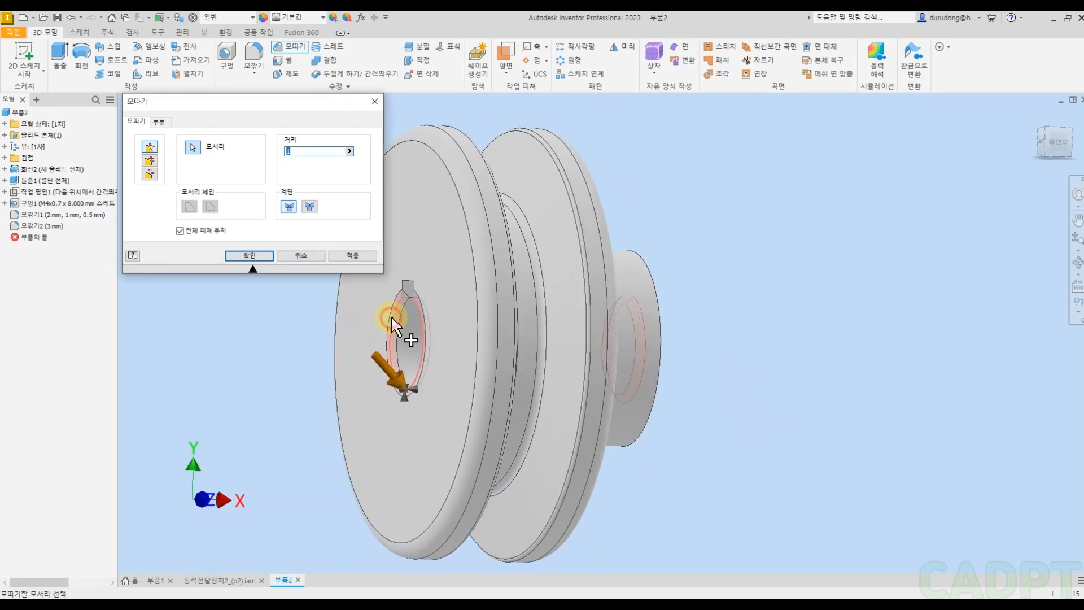
pyautogui.keyDown('shift'); pyautogui.moveTo(621, 342); pyautogui.dragTo(703, 317, button='middle'); pyautogui.keyUp('shift')
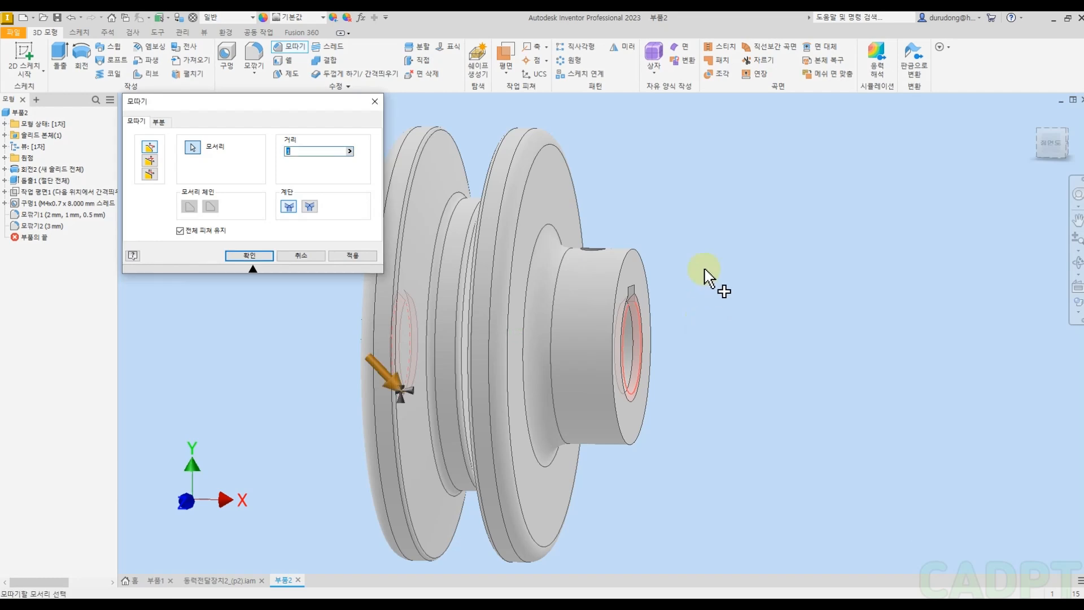
pyautogui.click(634, 253)
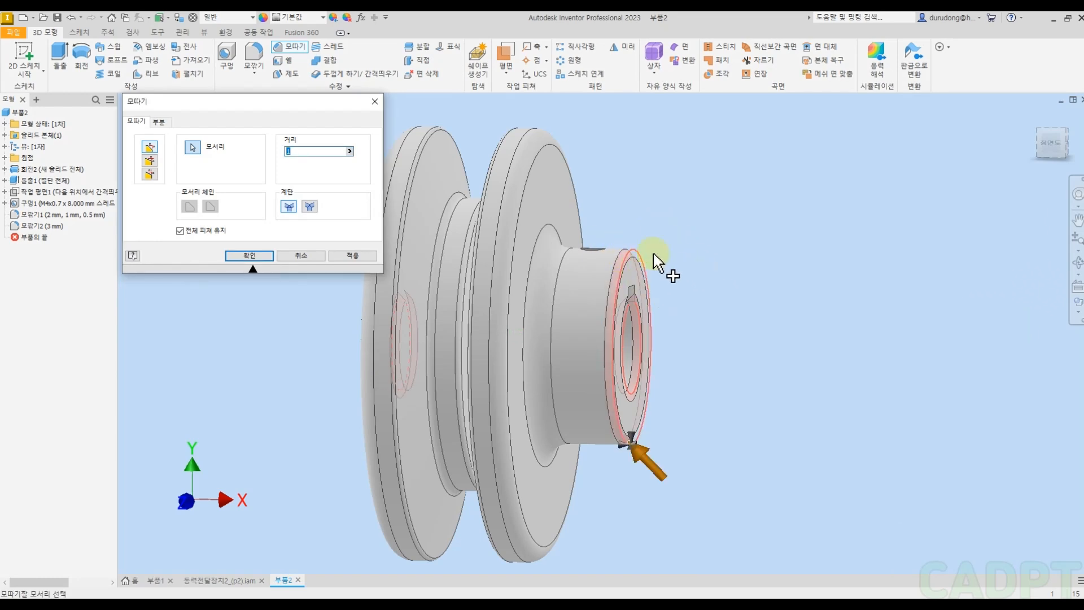
pyautogui.click(249, 255)
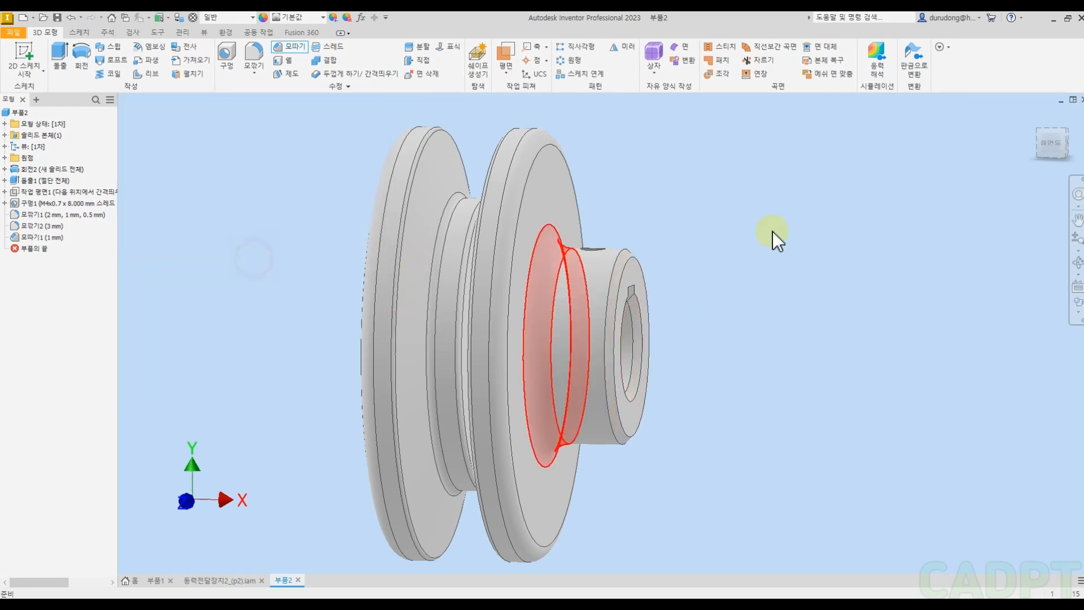
pyautogui.click(1036, 118)
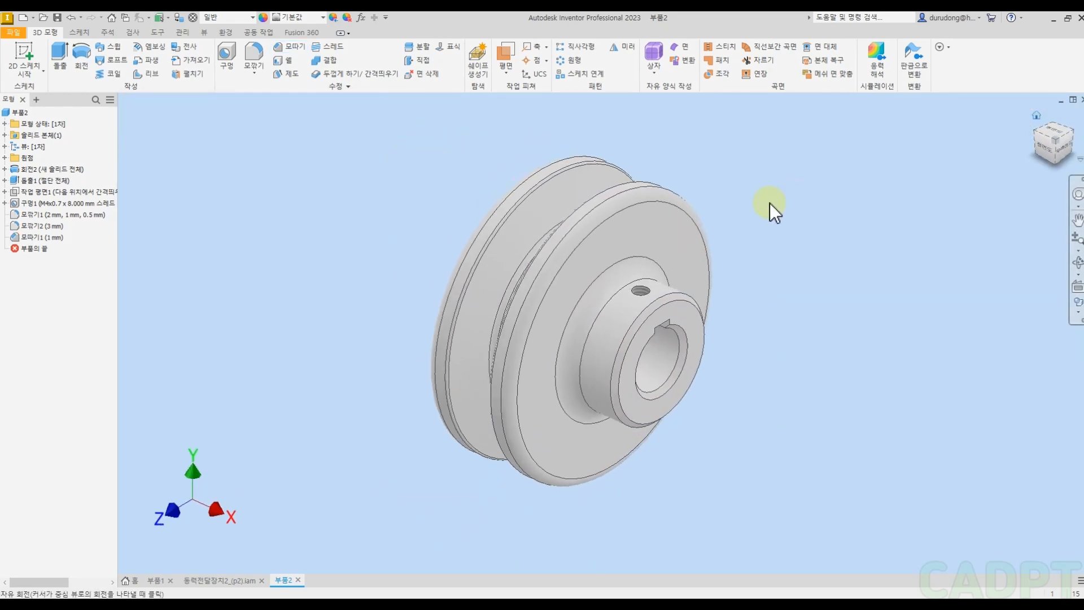
pyautogui.click(771, 198)
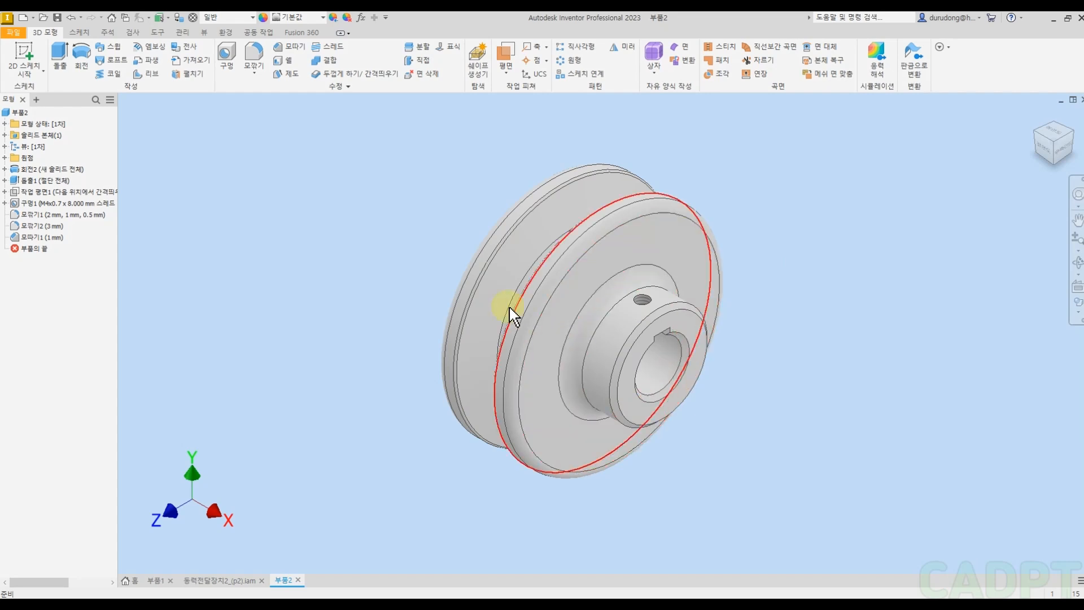
pyautogui.keyDown('shift'); pyautogui.moveTo(536, 343); pyautogui.dragTo(555, 329, button='middle'); pyautogui.keyUp('shift')
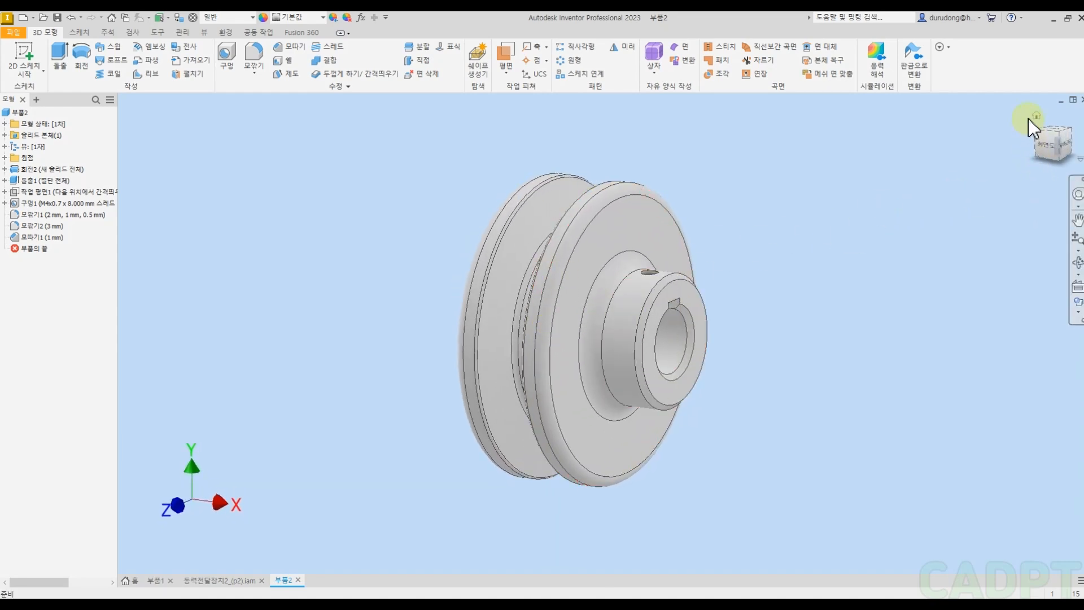
pyautogui.click(1036, 117)
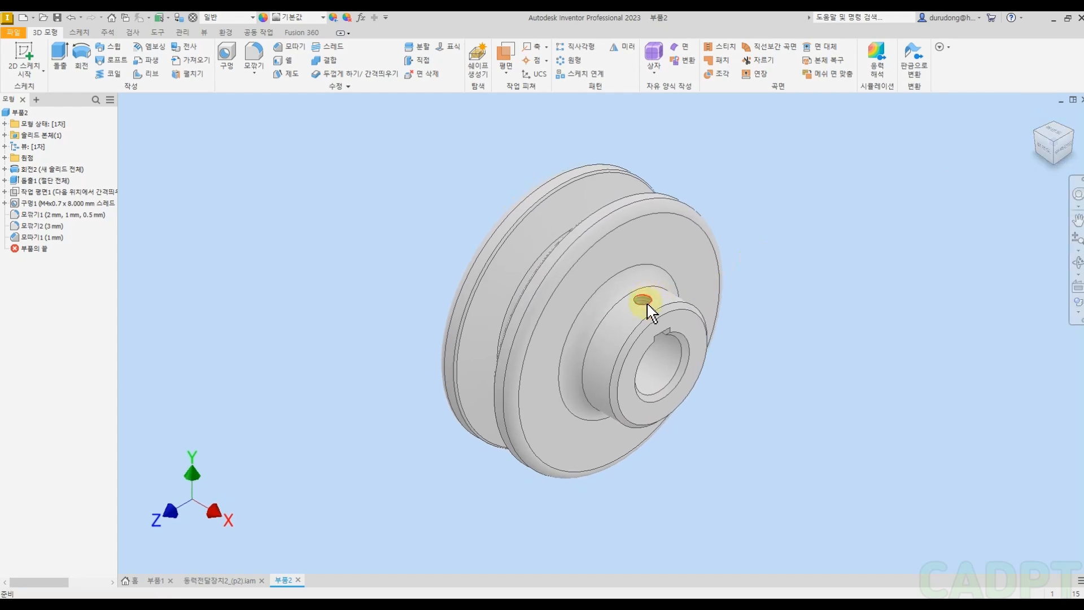